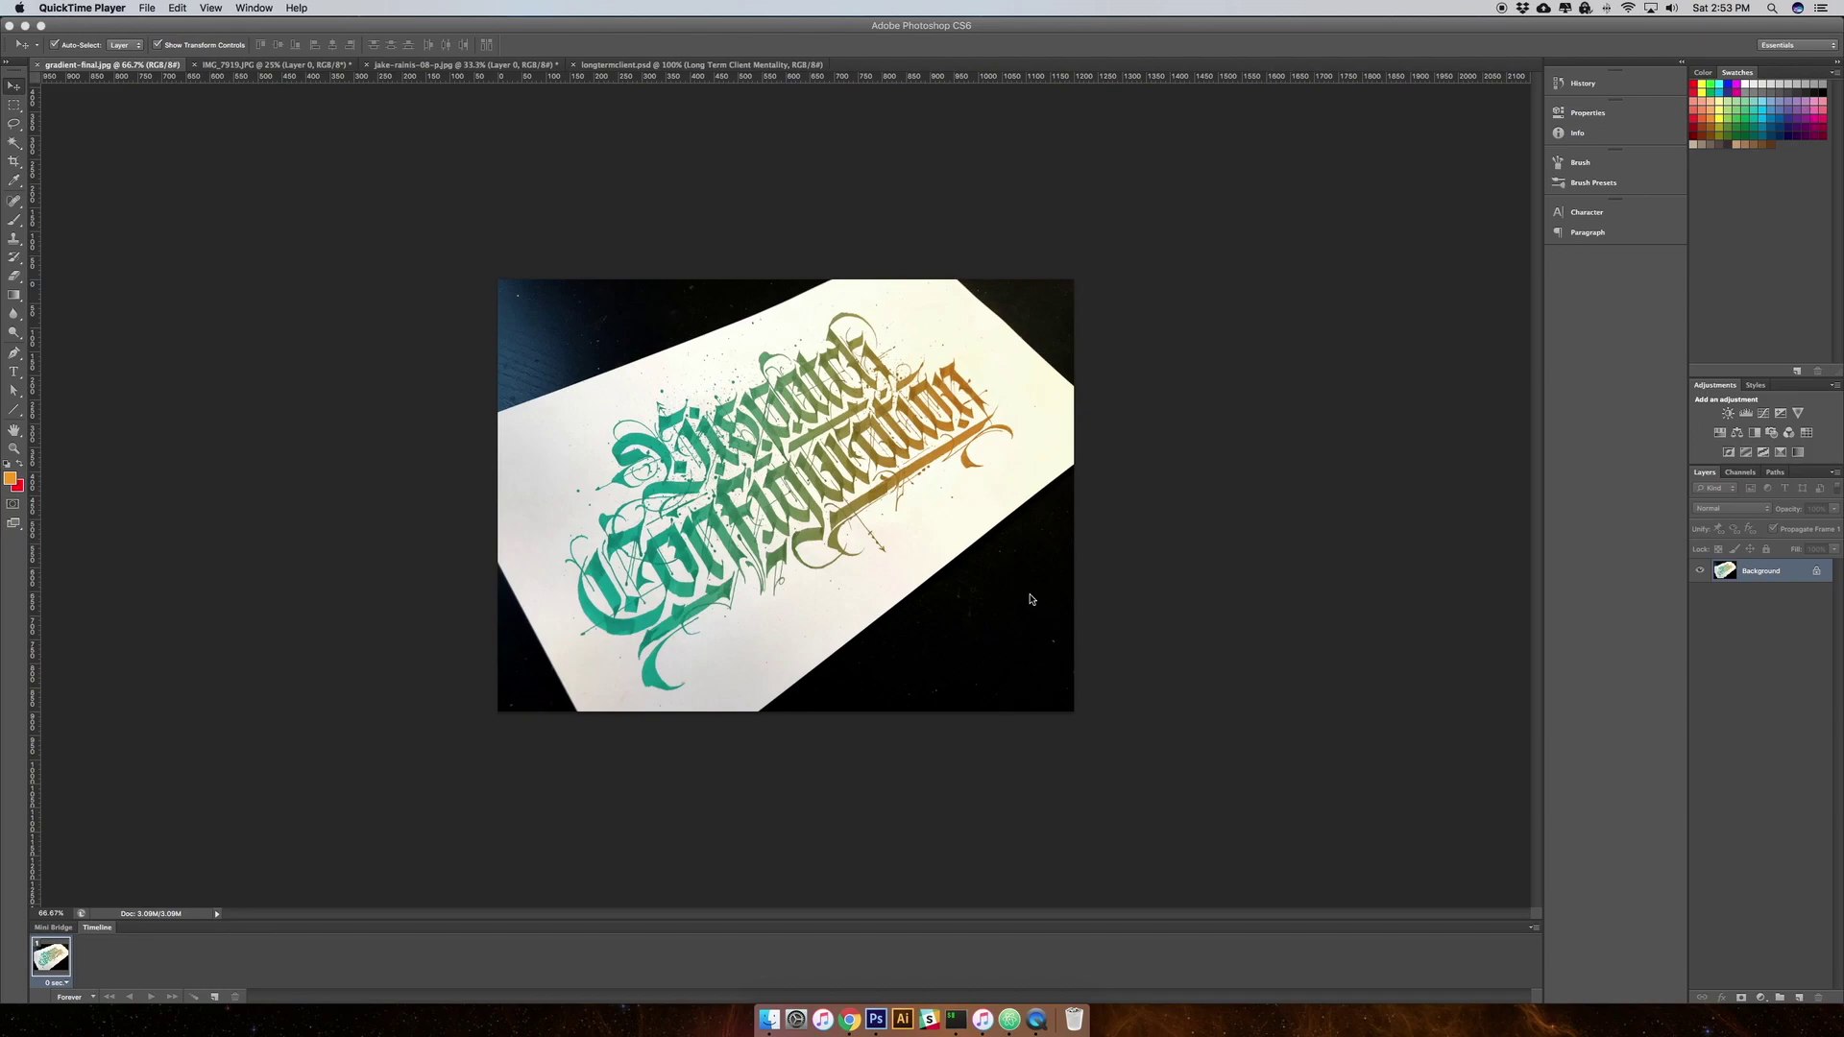
# Bring Photoshop CS6 to the front over QuickTime, showing gradient-final.jpg
pyautogui.click(246, 68)
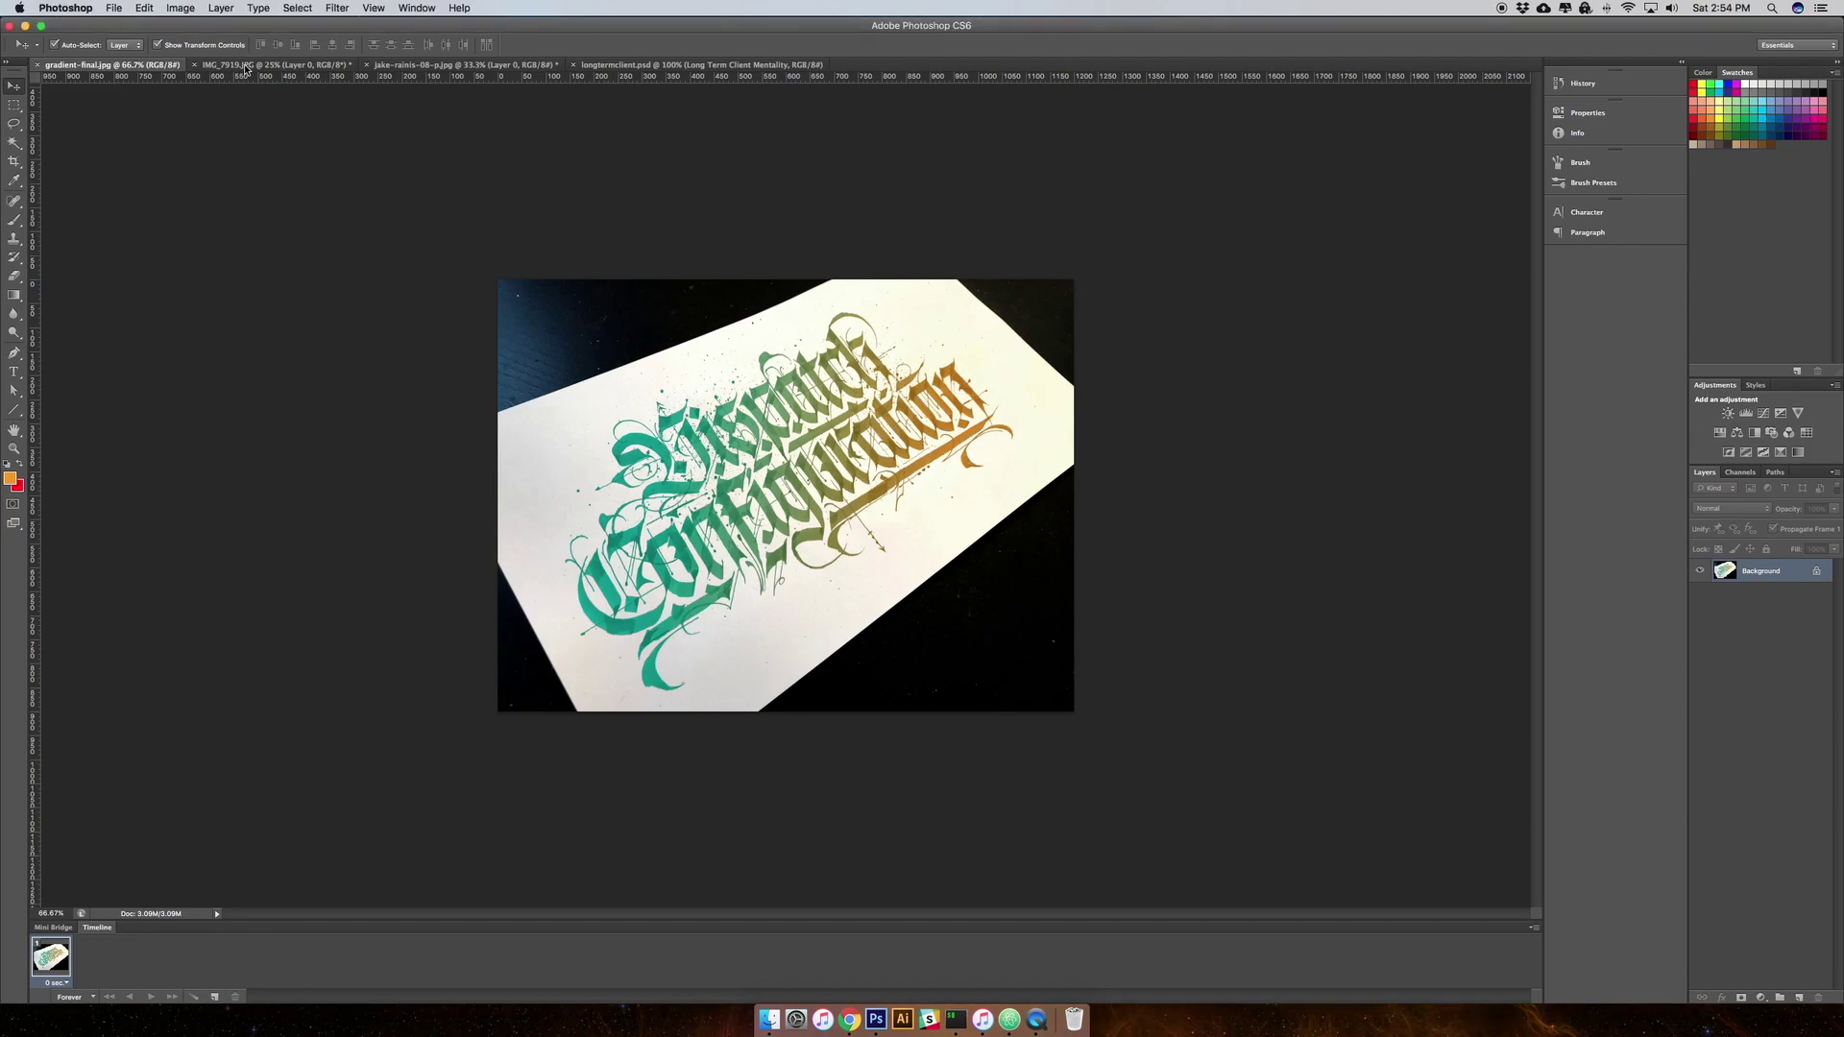
# Switch to the grey IMG_7919.JPG photo and show the Adjustments panel from the Window menu
pyautogui.click(246, 67)
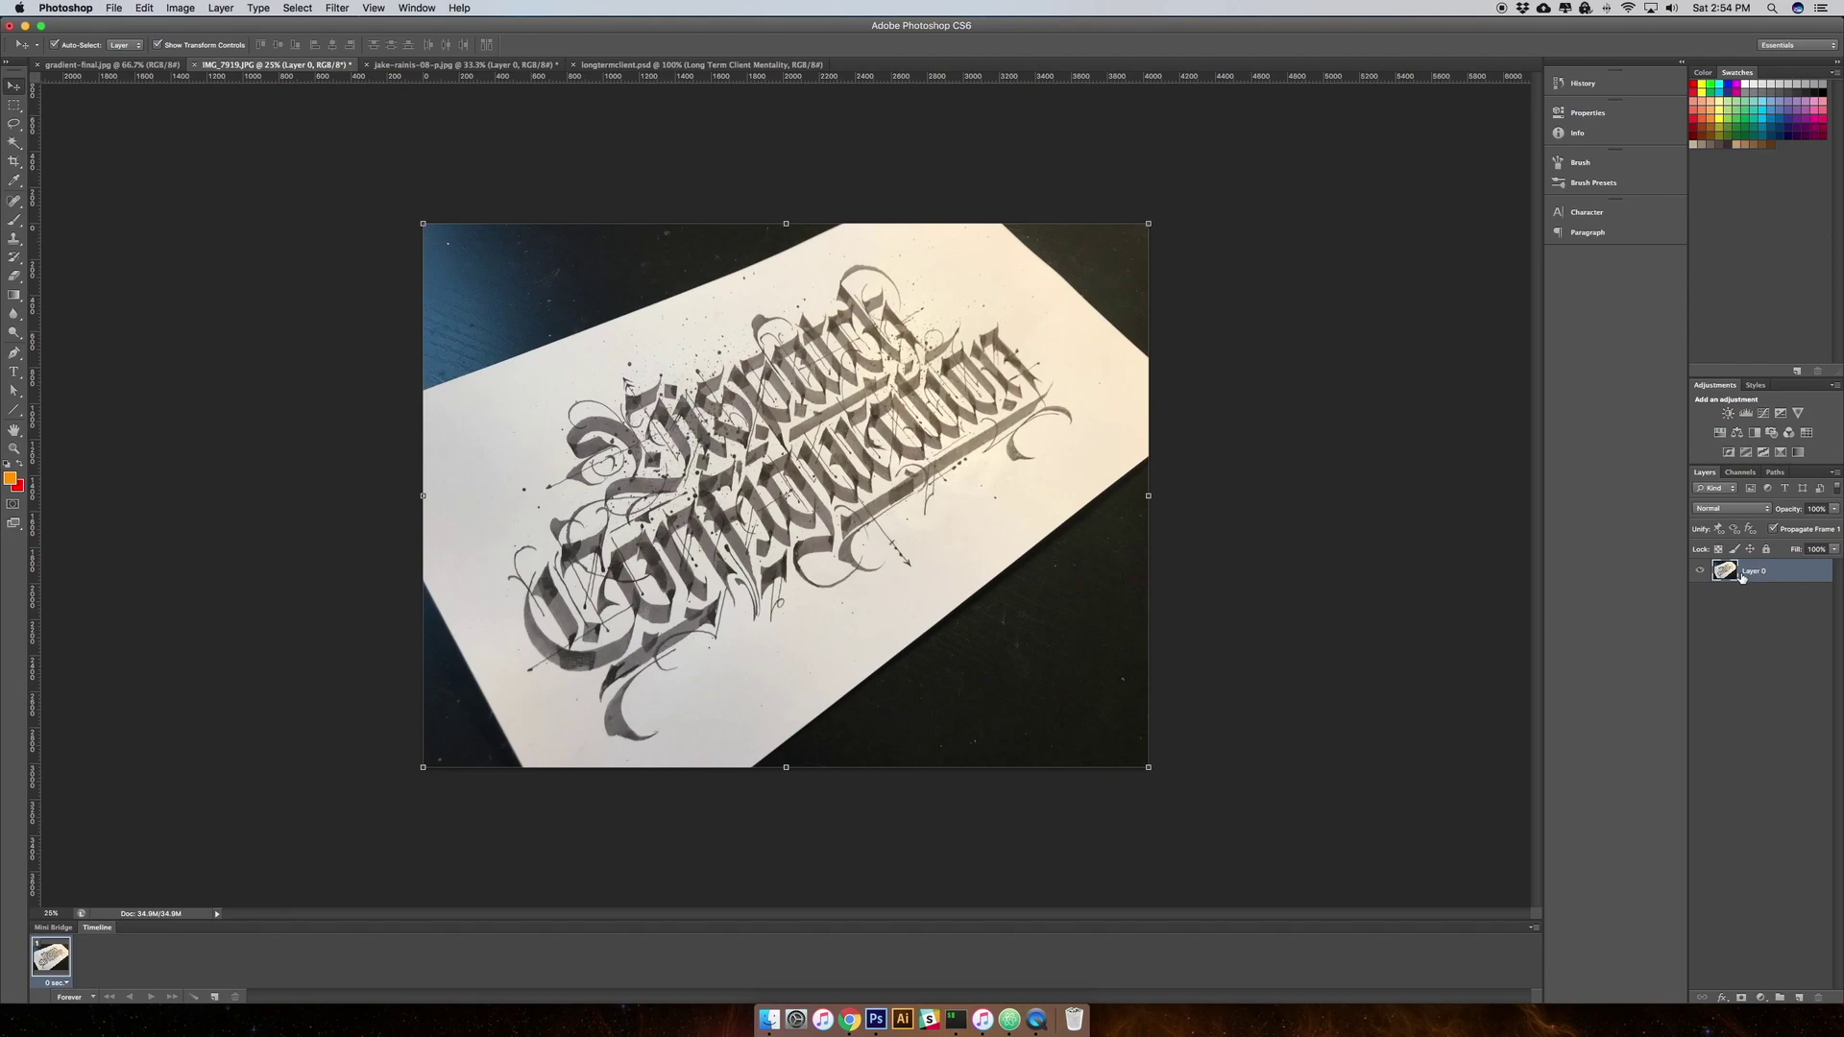
pyautogui.click(416, 9)
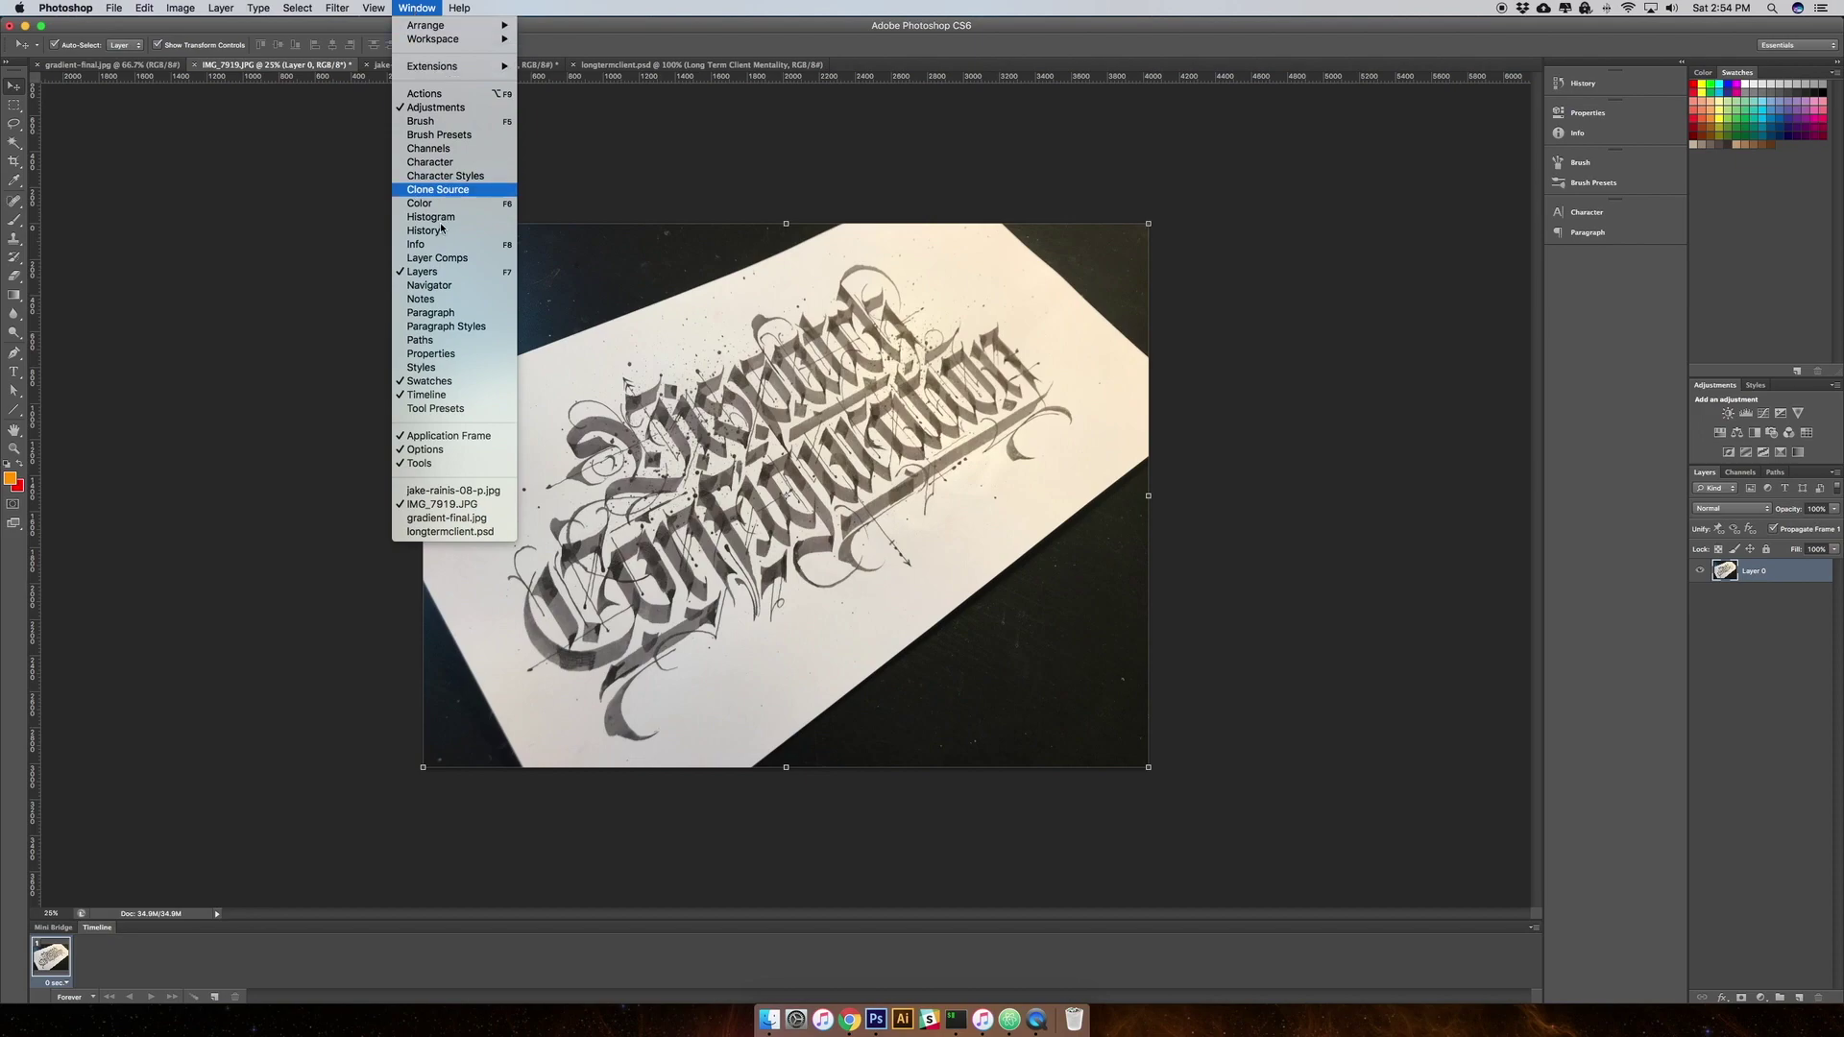
pyautogui.click(1767, 573)
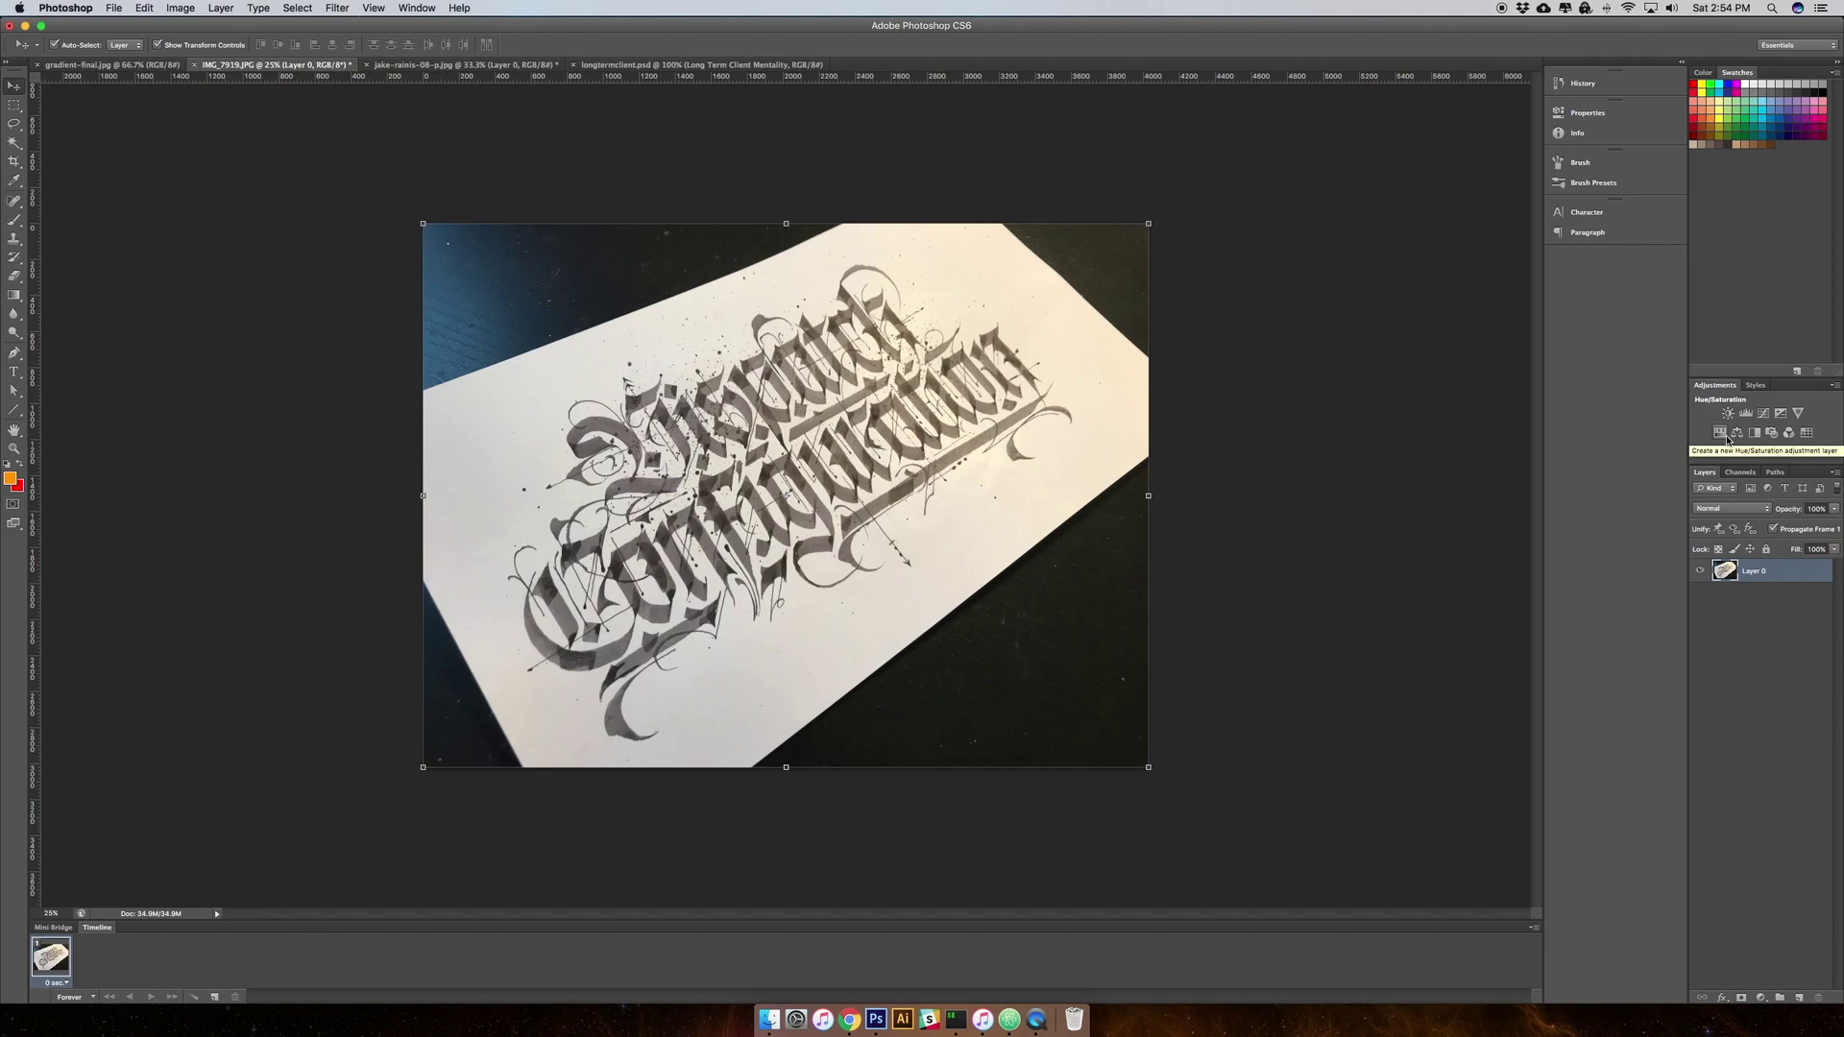
pyautogui.click(416, 8)
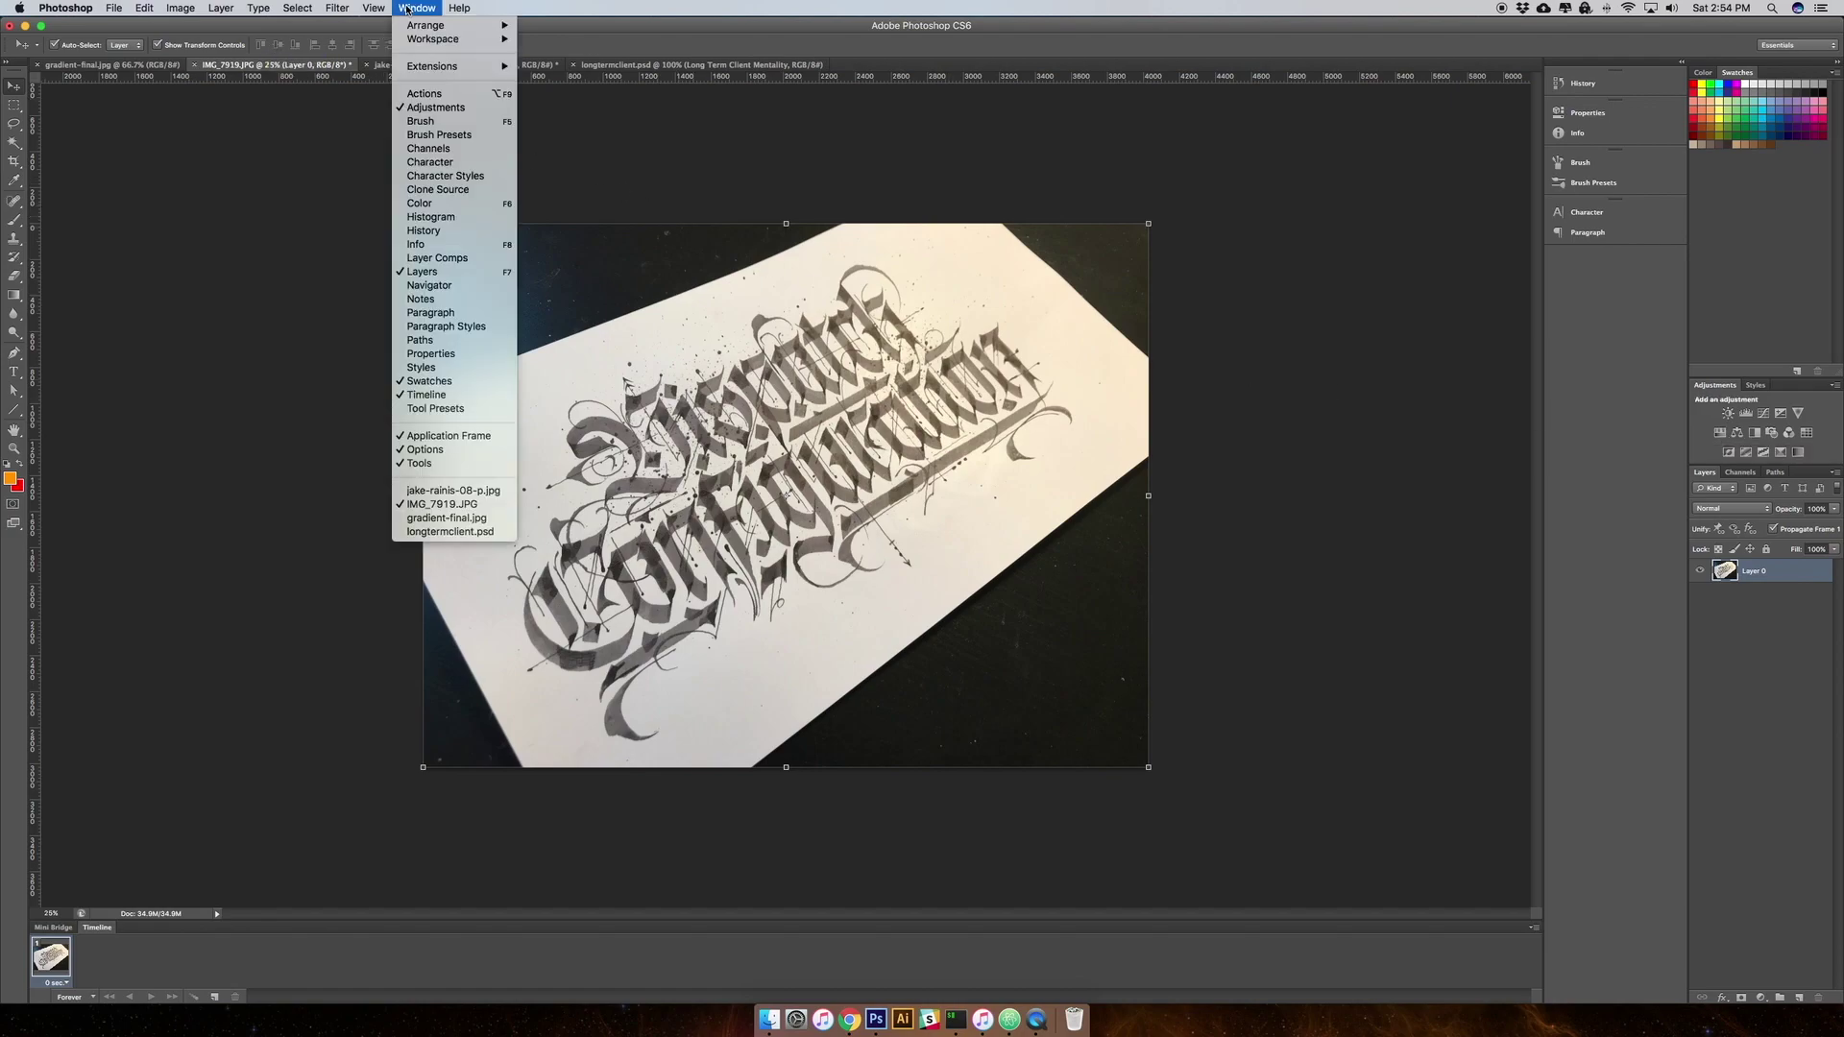
pyautogui.click(443, 109)
# Add a Levels adjustment that raises the black point, lowers the white point and slightly darkens midtones
pyautogui.click(1746, 415)
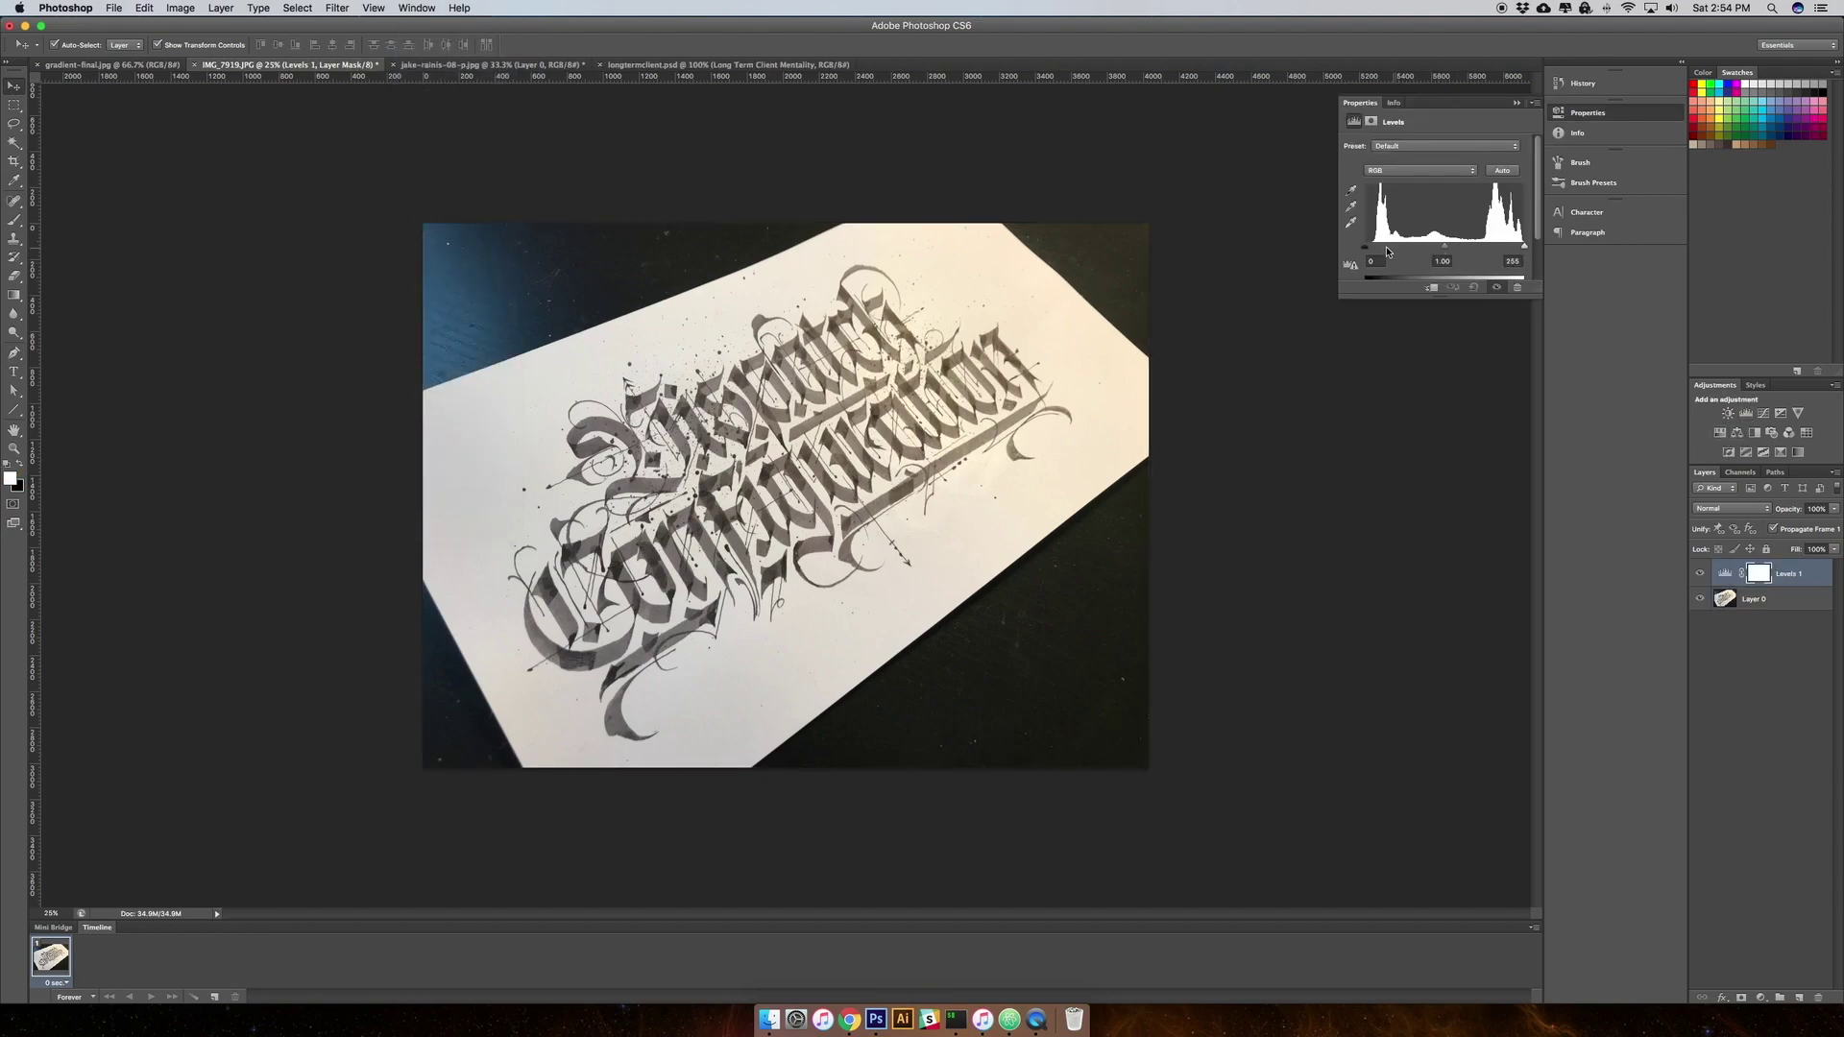
pyautogui.moveTo(1365, 249); pyautogui.dragTo(1384, 248)
pyautogui.moveTo(1524, 247); pyautogui.dragTo(1510, 252)
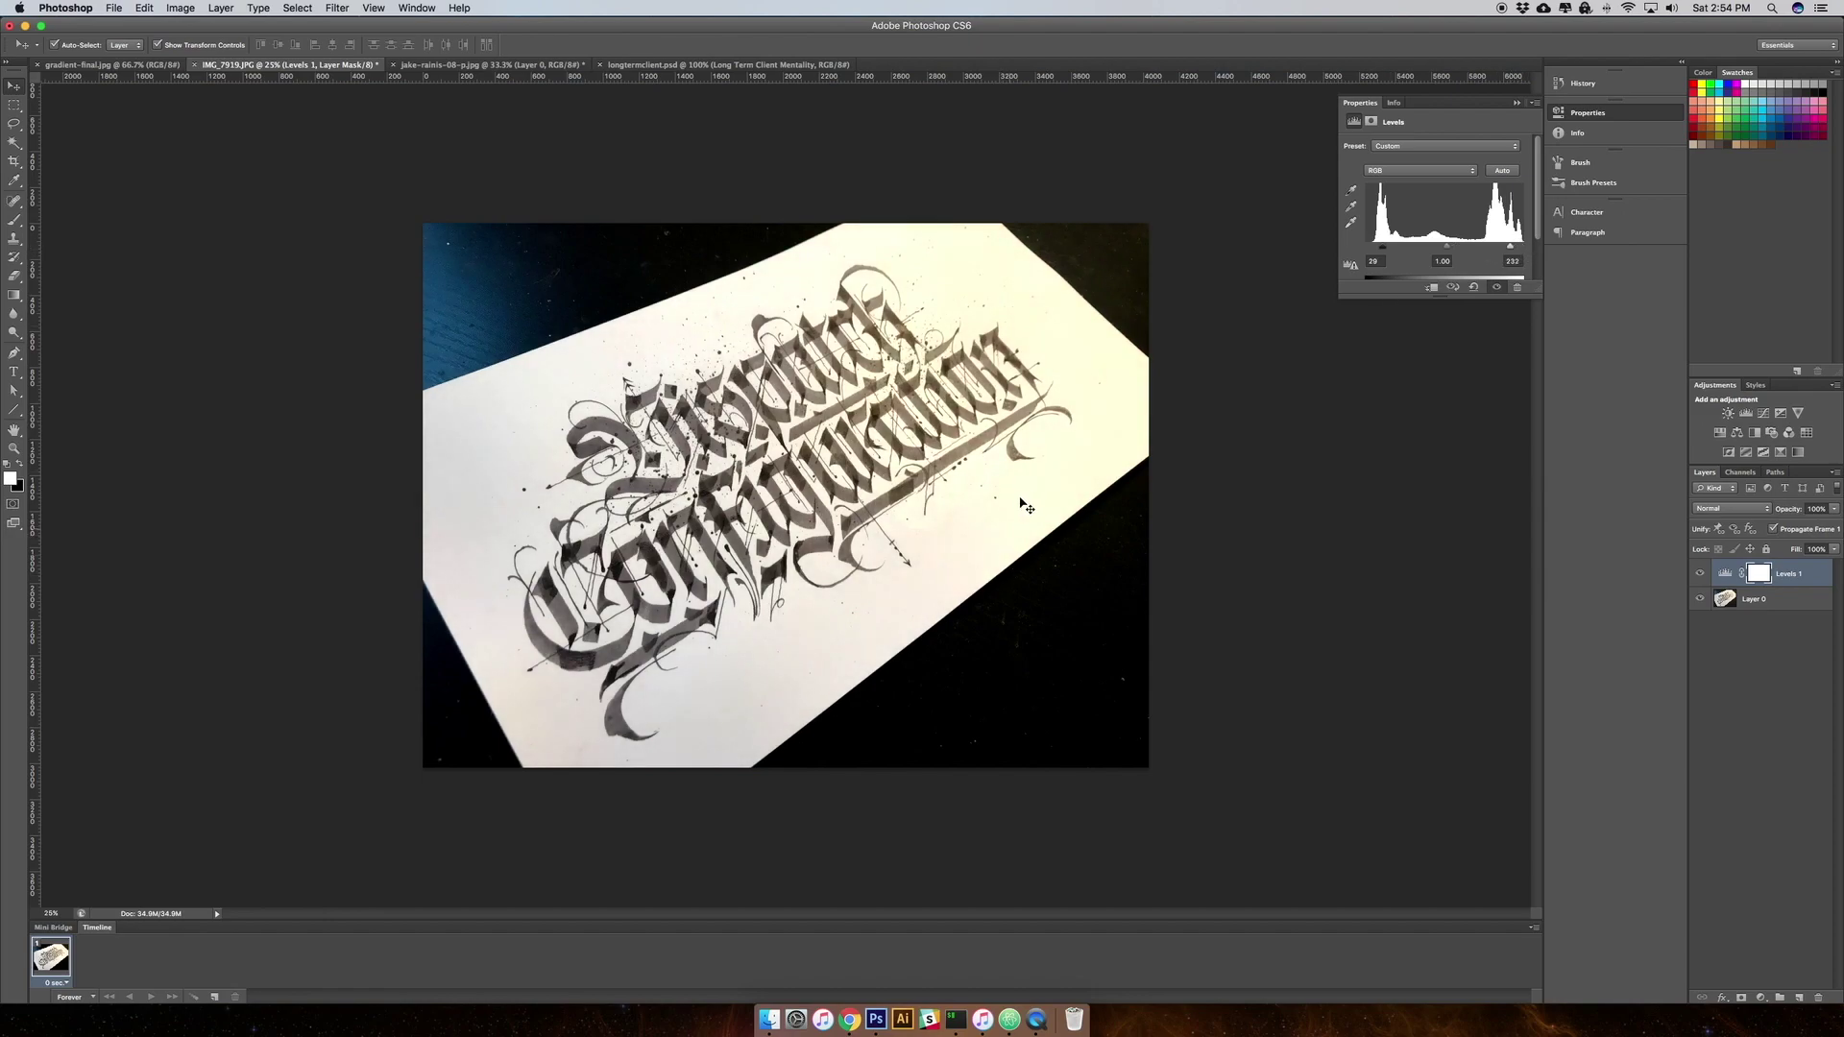
pyautogui.moveTo(1449, 250); pyautogui.dragTo(1448, 251)
# Add a Hue/Saturation adjustment with saturation about -49, then make Layer 0 active
pyautogui.click(1719, 432)
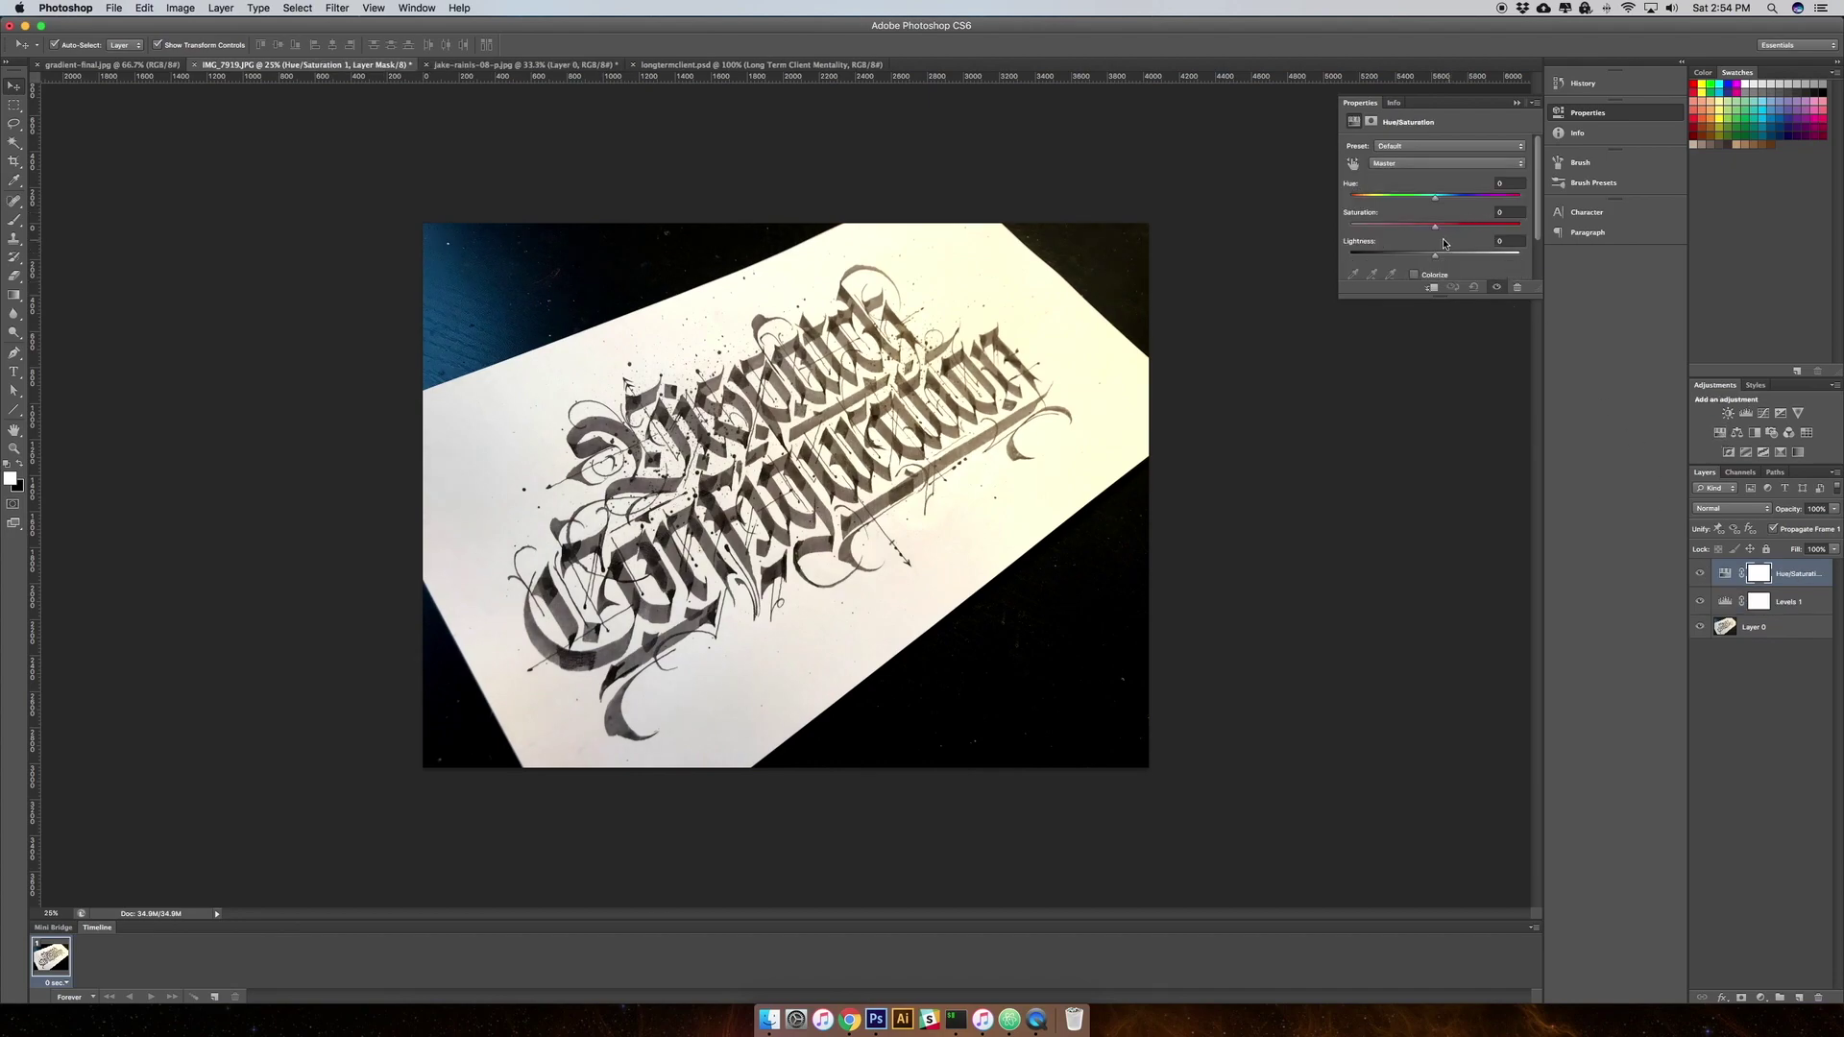
pyautogui.moveTo(1435, 228); pyautogui.dragTo(1395, 234)
pyautogui.click(1764, 629)
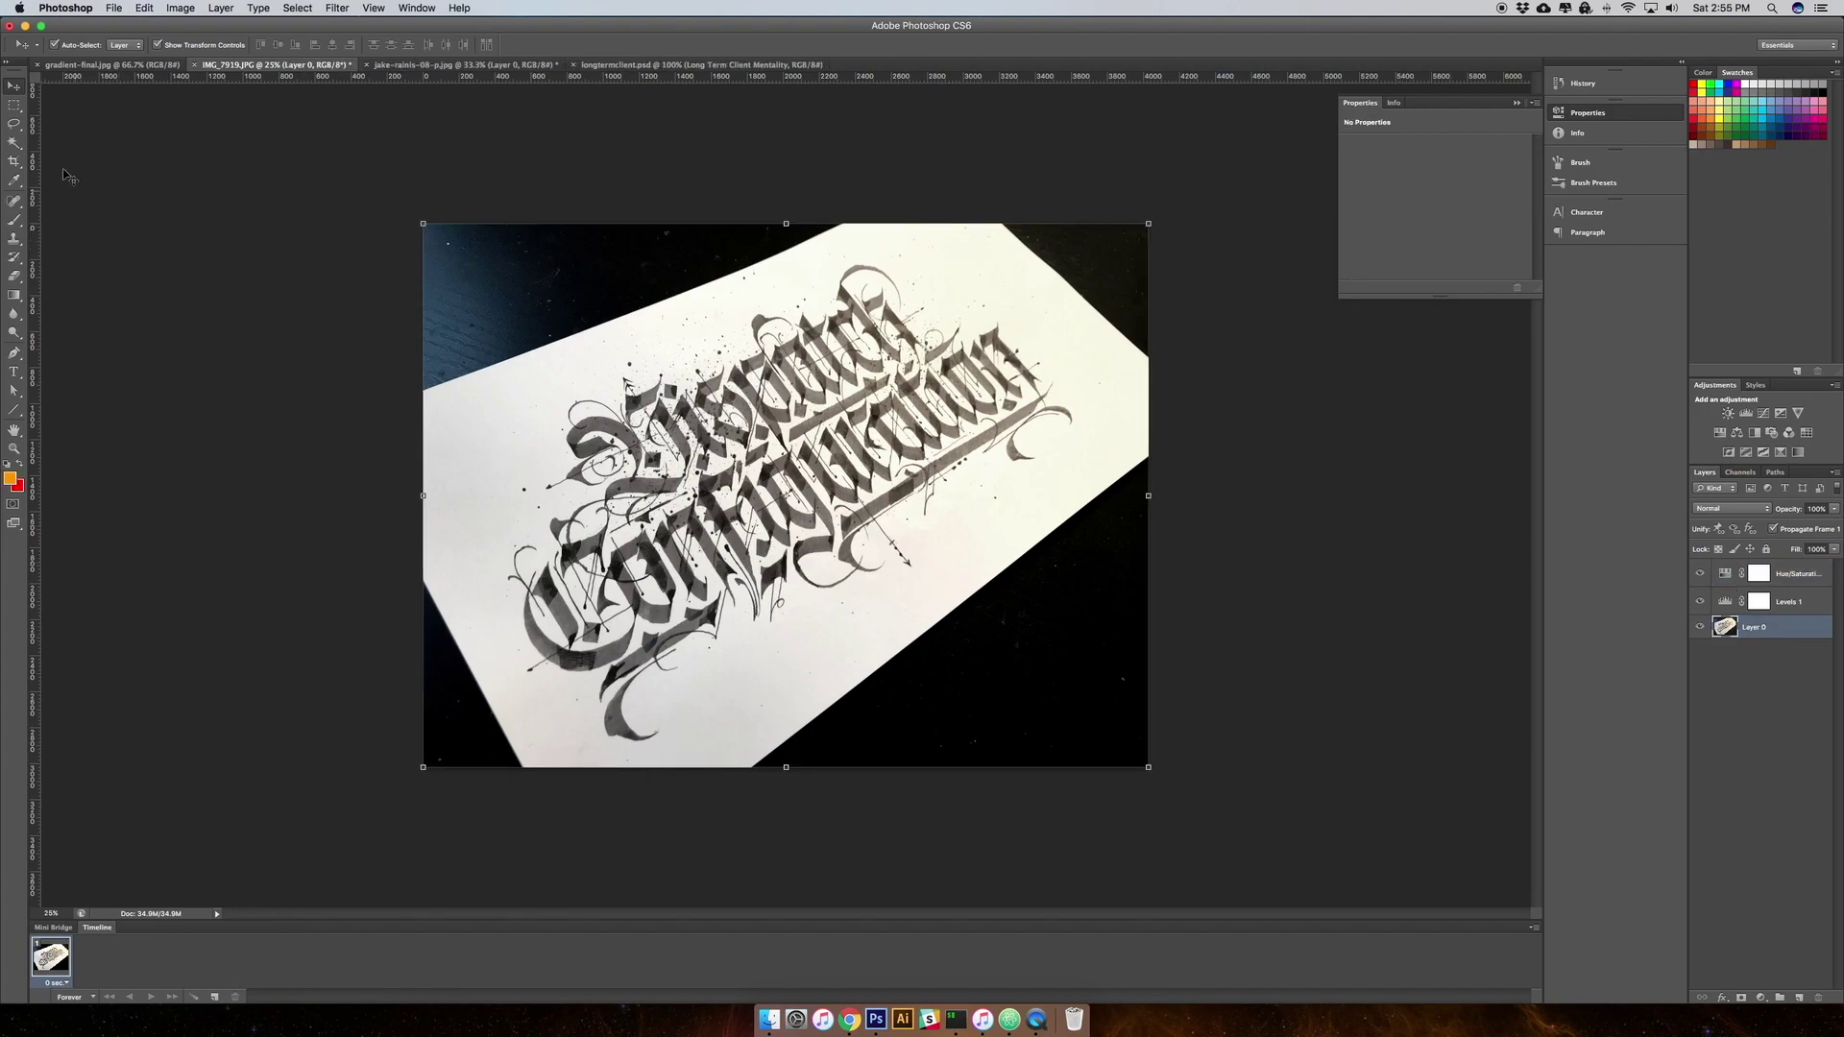
# Select the white paper on Layer 0 with the Magic Wand and copy it to a new layer
pyautogui.click(13, 144)
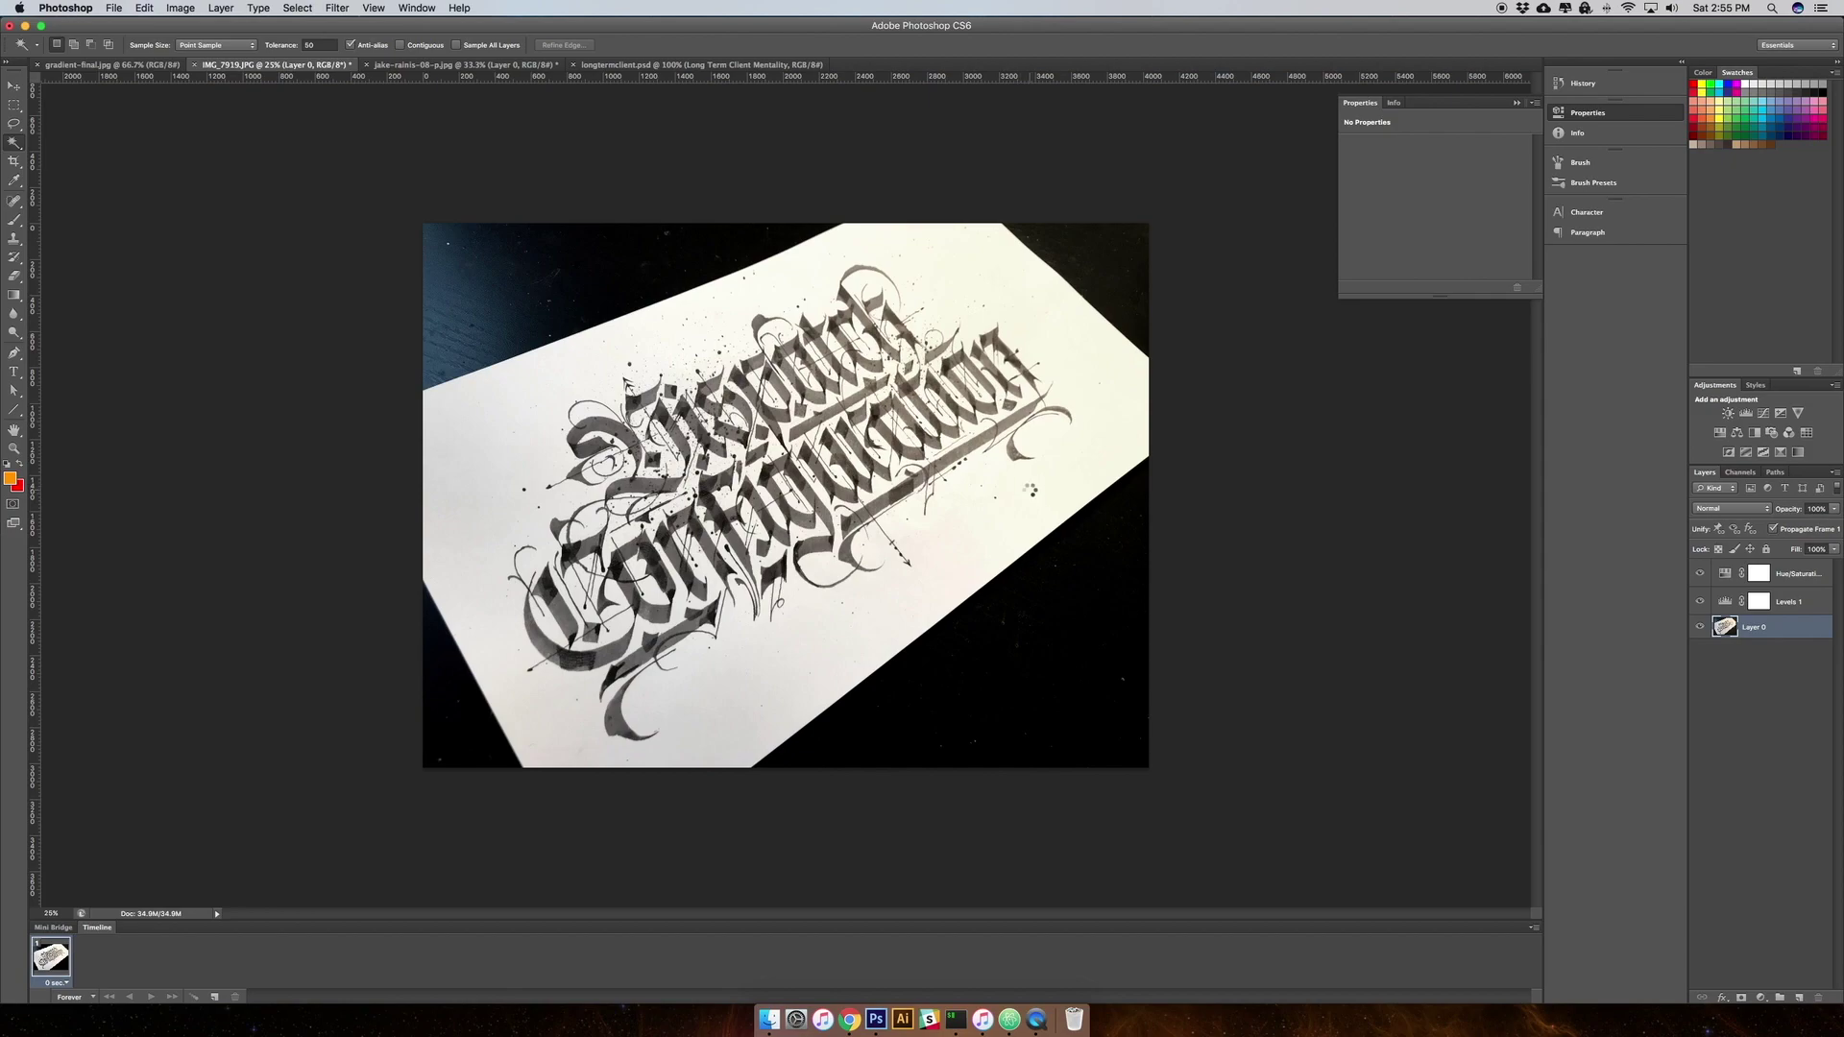
pyautogui.click(1031, 492)
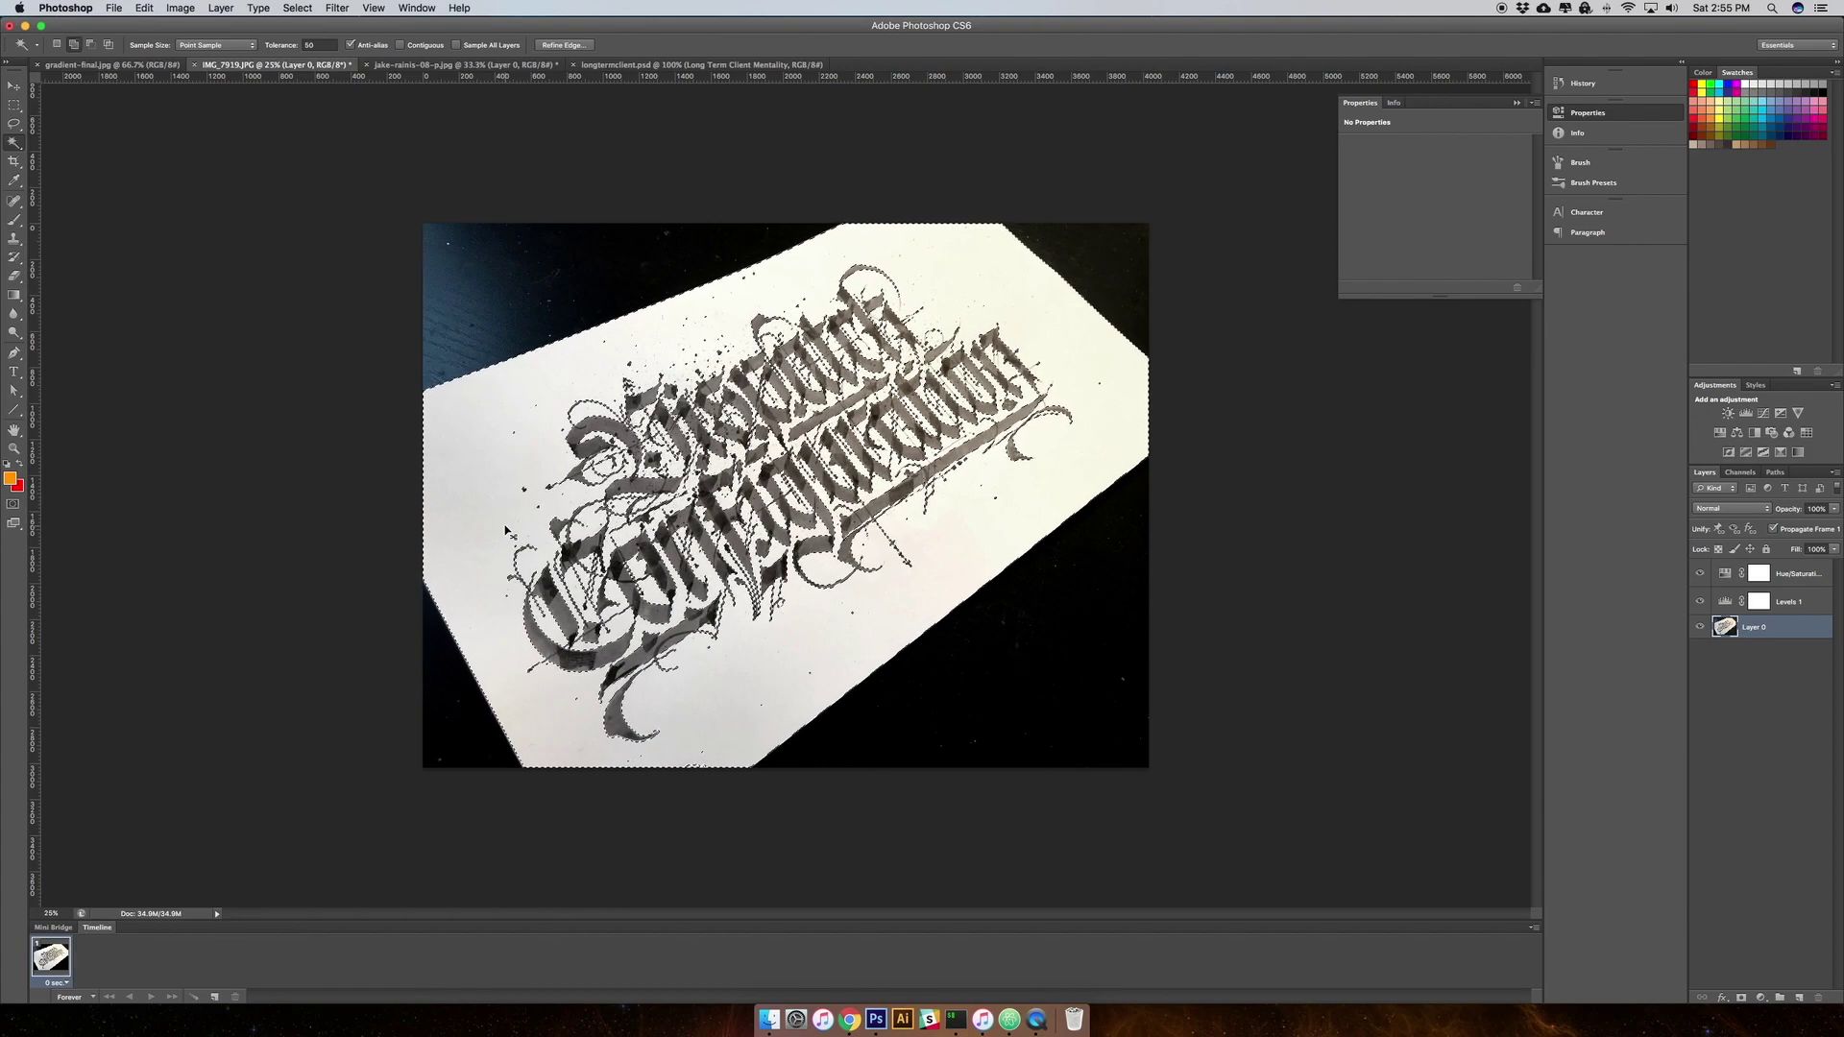
pyautogui.press('super+j')
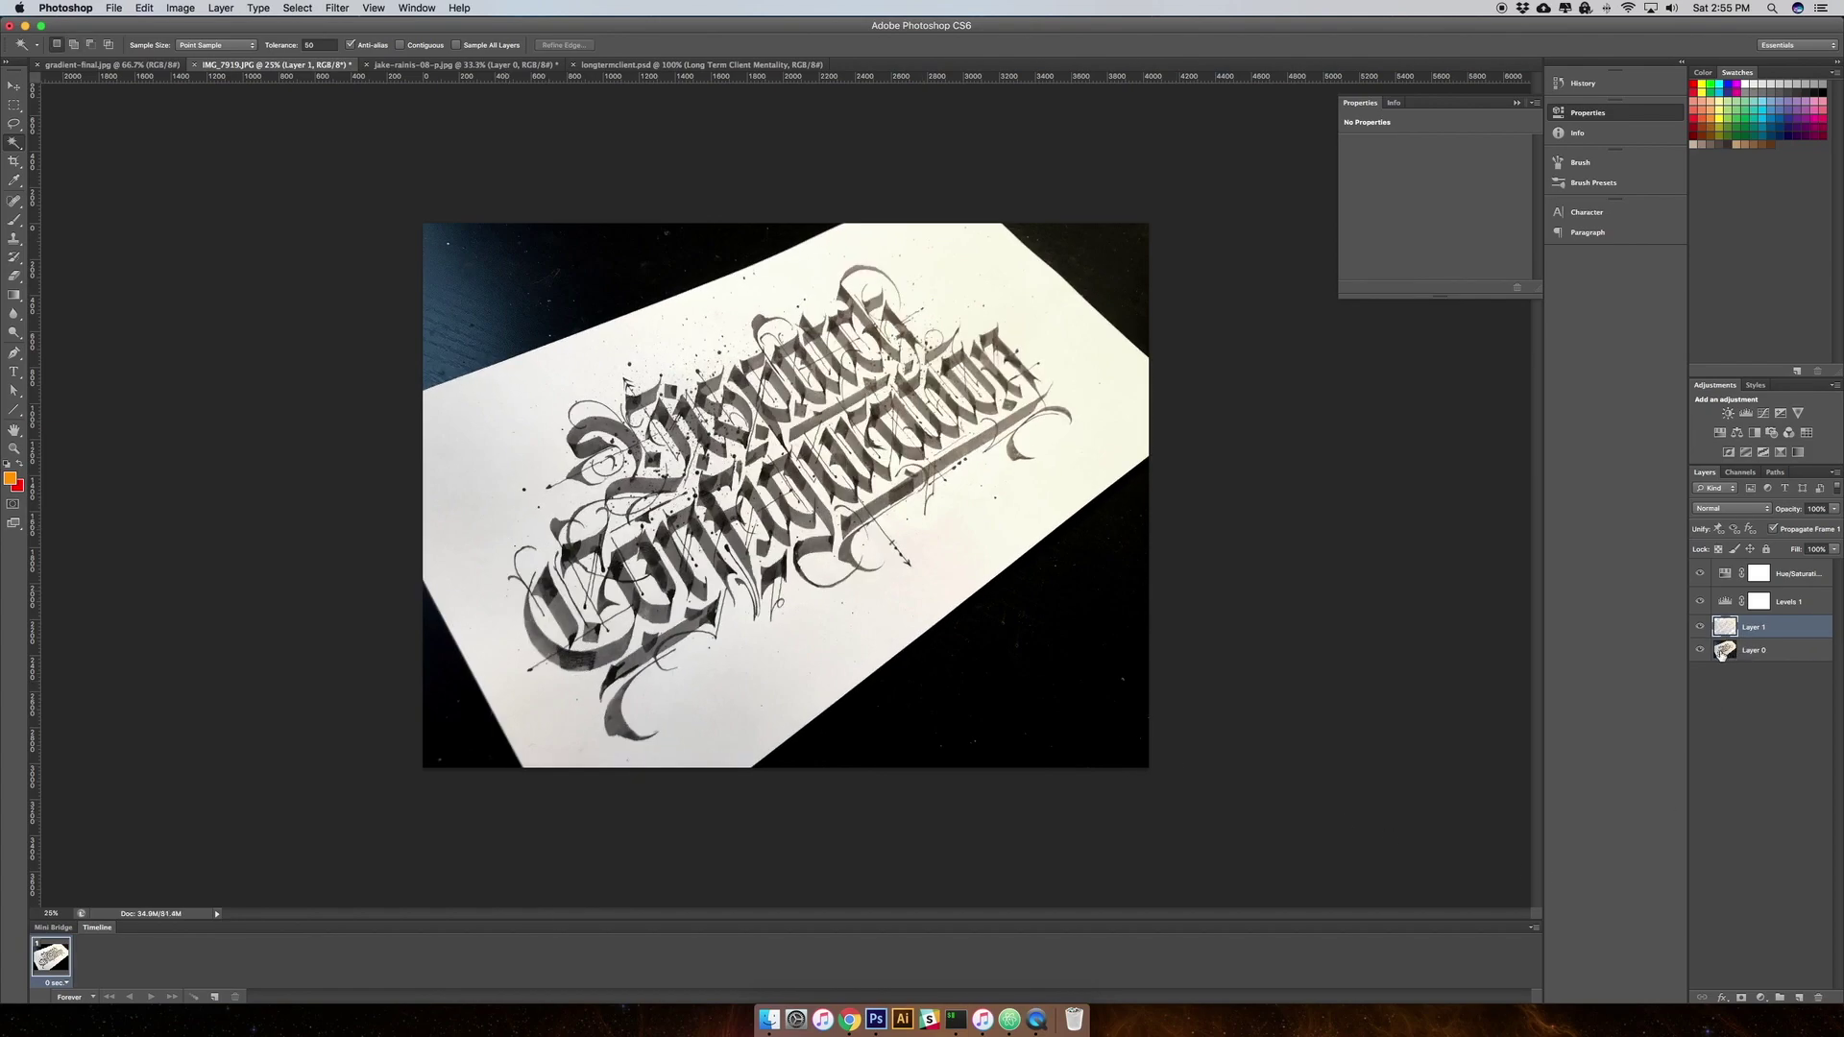
# Hide Layer 0 and fill a new bottom layer with orange using the Paint Bucket
pyautogui.click(1700, 652)
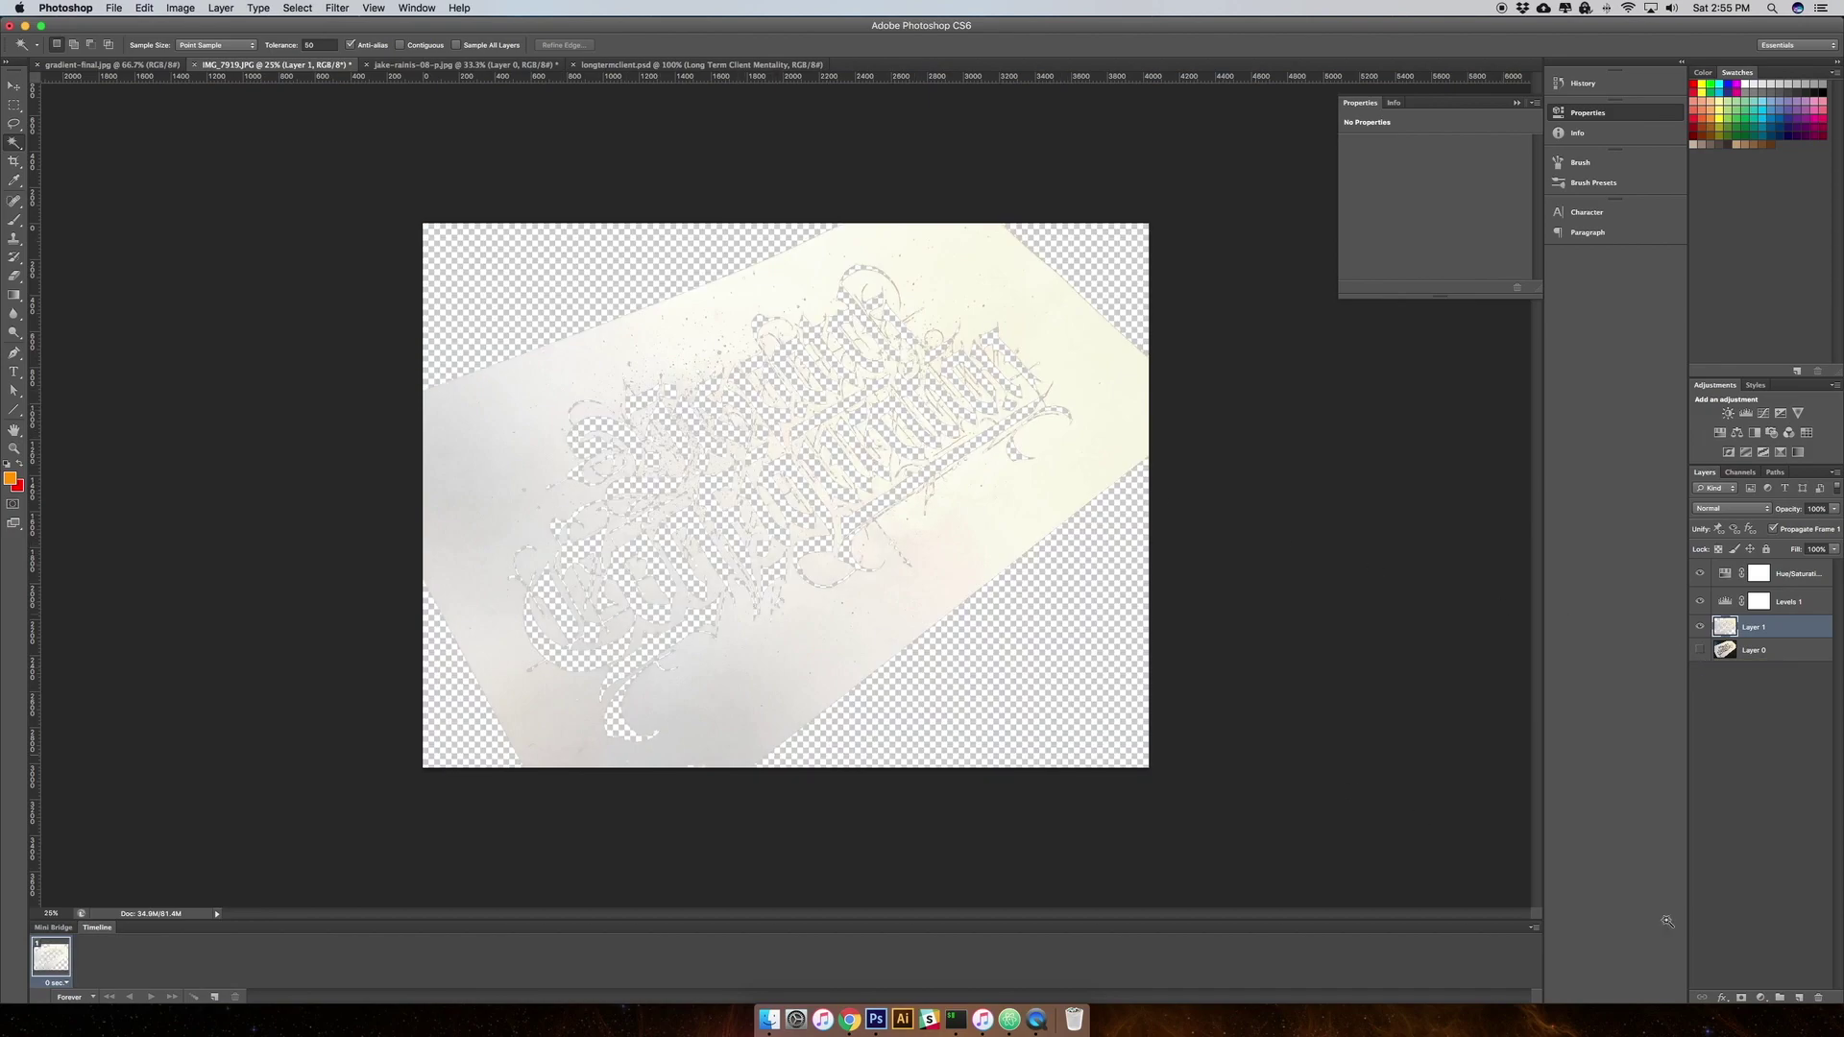
pyautogui.click(1802, 1001)
pyautogui.moveTo(1754, 626); pyautogui.dragTo(1754, 684)
pyautogui.press('g')
pyautogui.hotkey('shift', 'g')
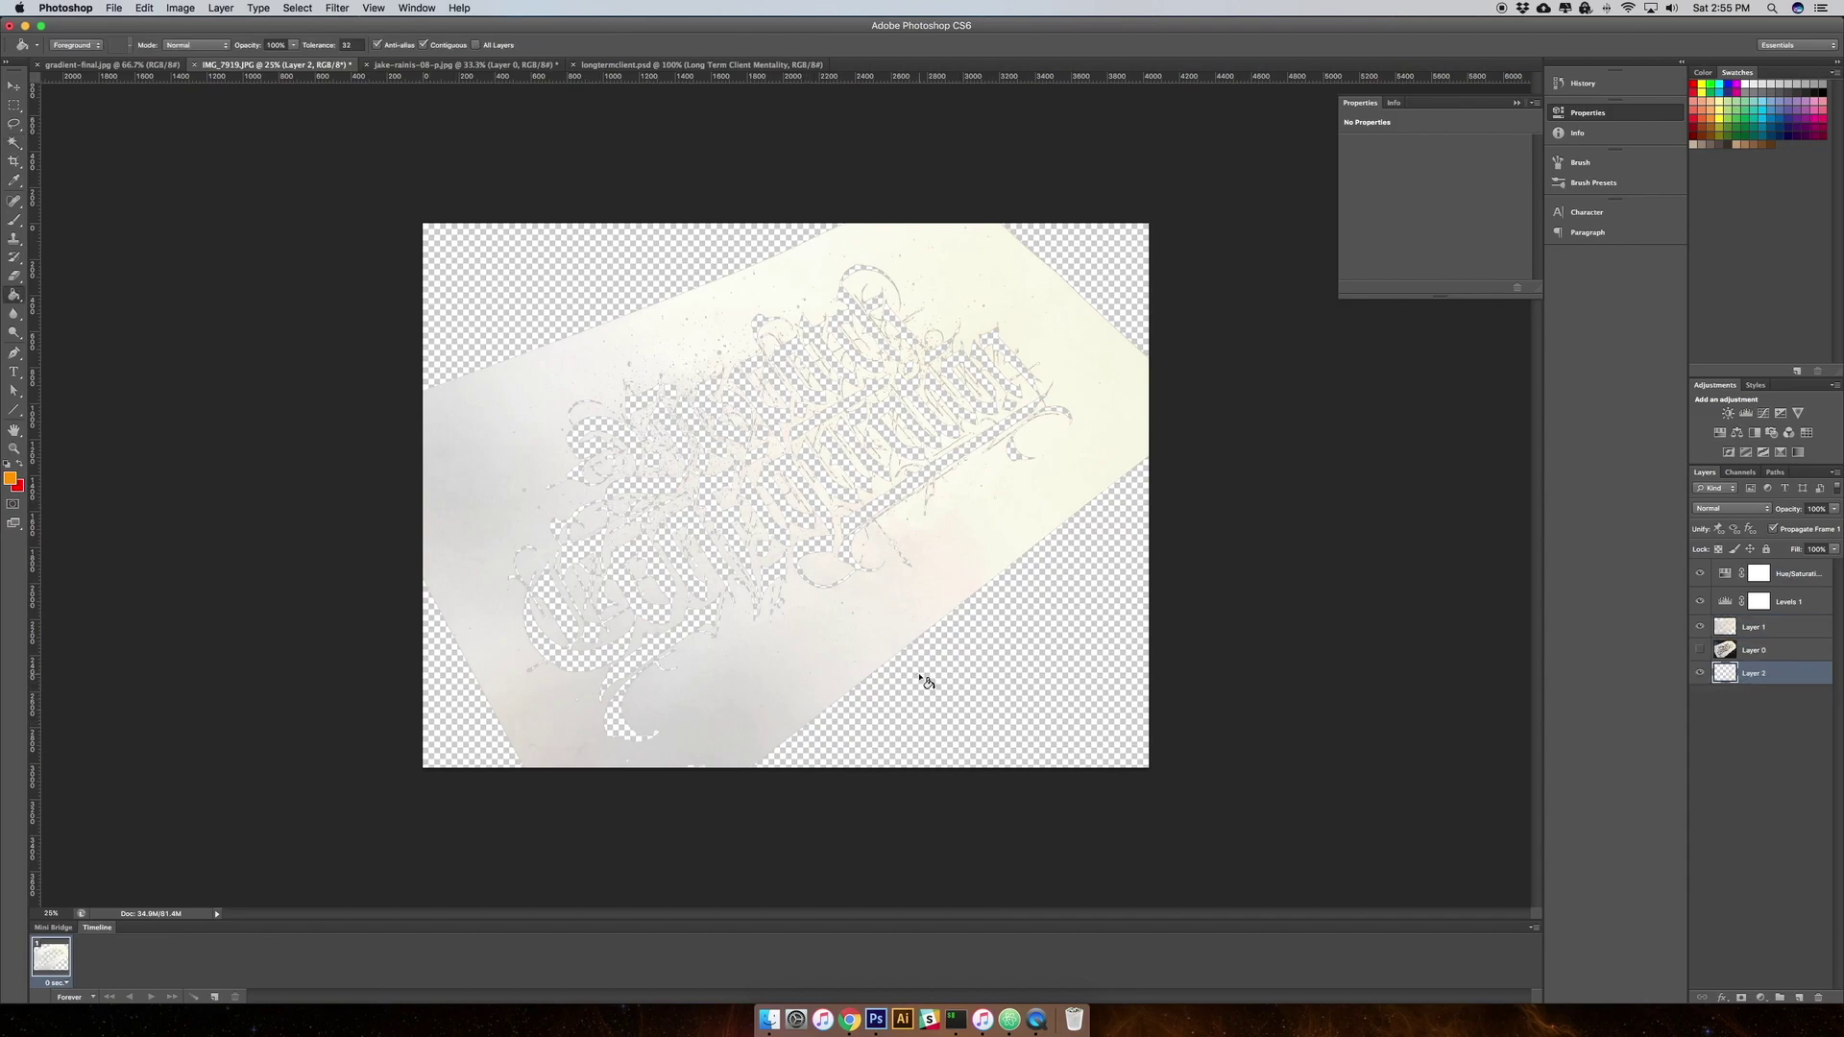
pyautogui.click(940, 684)
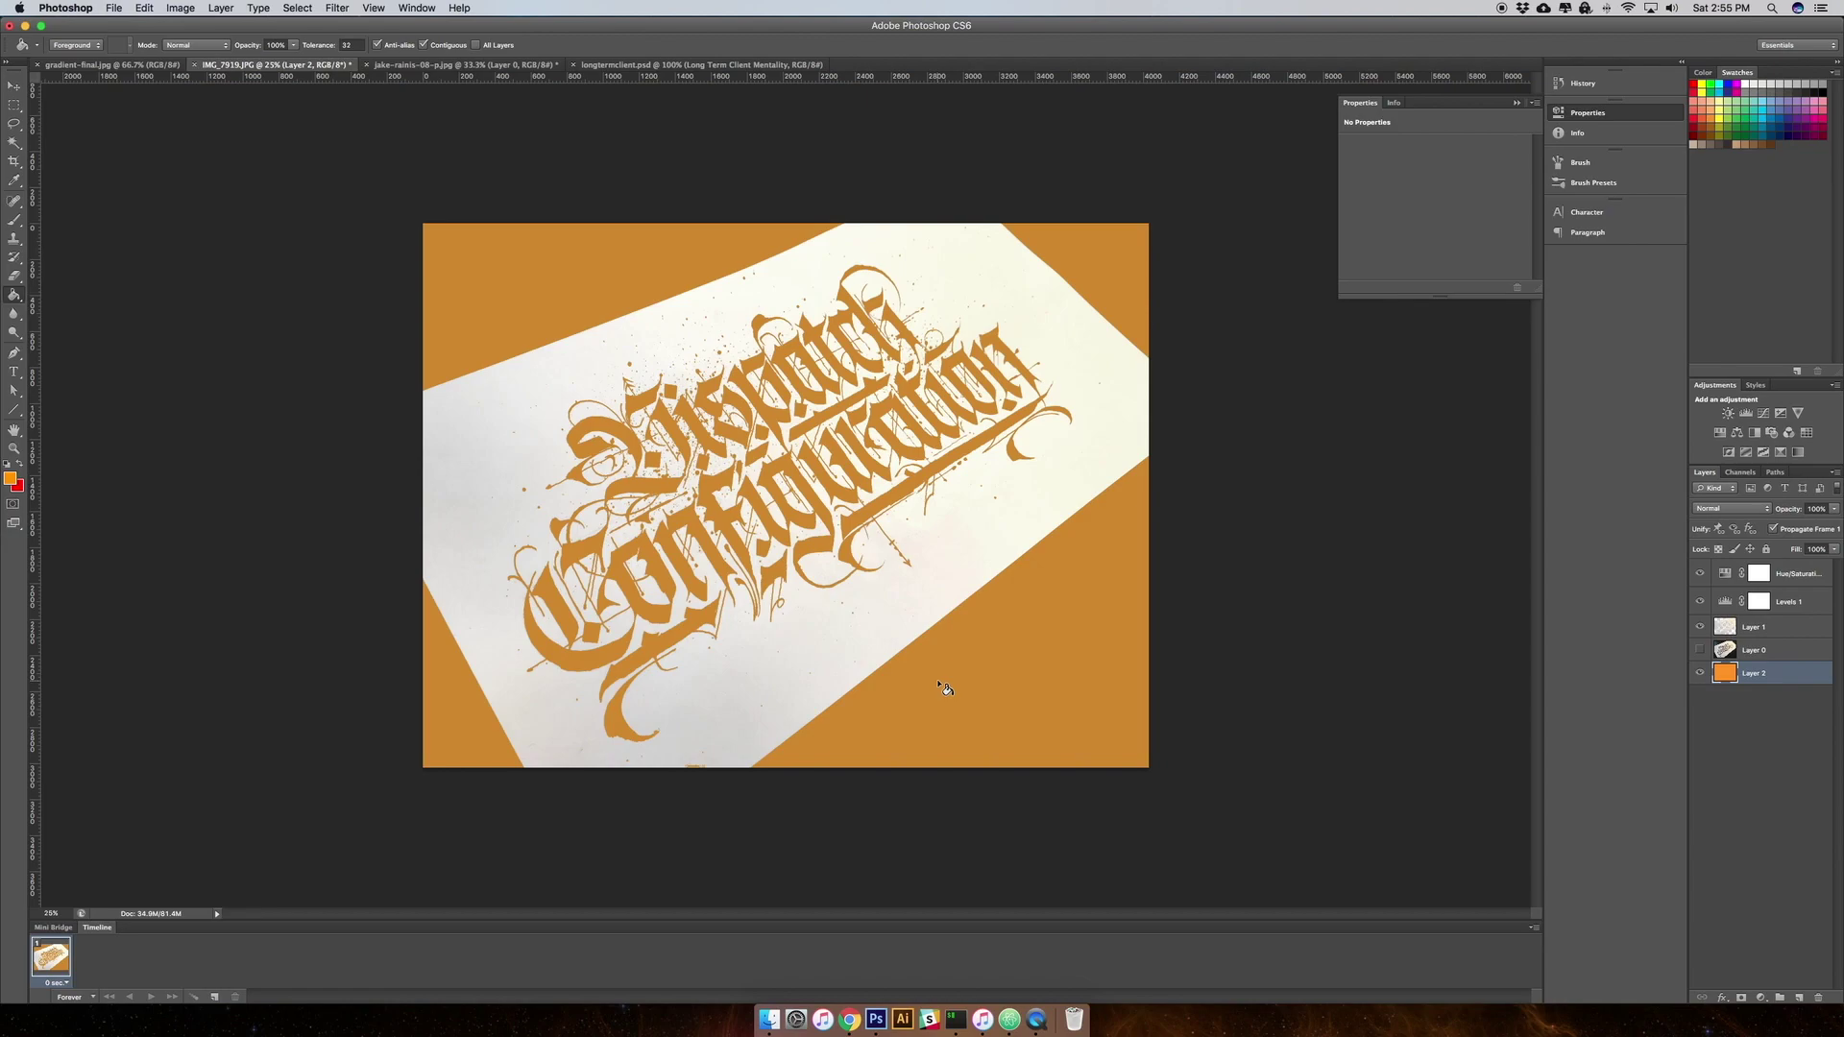
# Show Layer 0 again and delete the orange fill and paper cut-out layers
pyautogui.click(1701, 650)
pyautogui.moveTo(1754, 673); pyautogui.dragTo(1819, 998)
pyautogui.moveTo(1754, 629); pyautogui.dragTo(1818, 998)
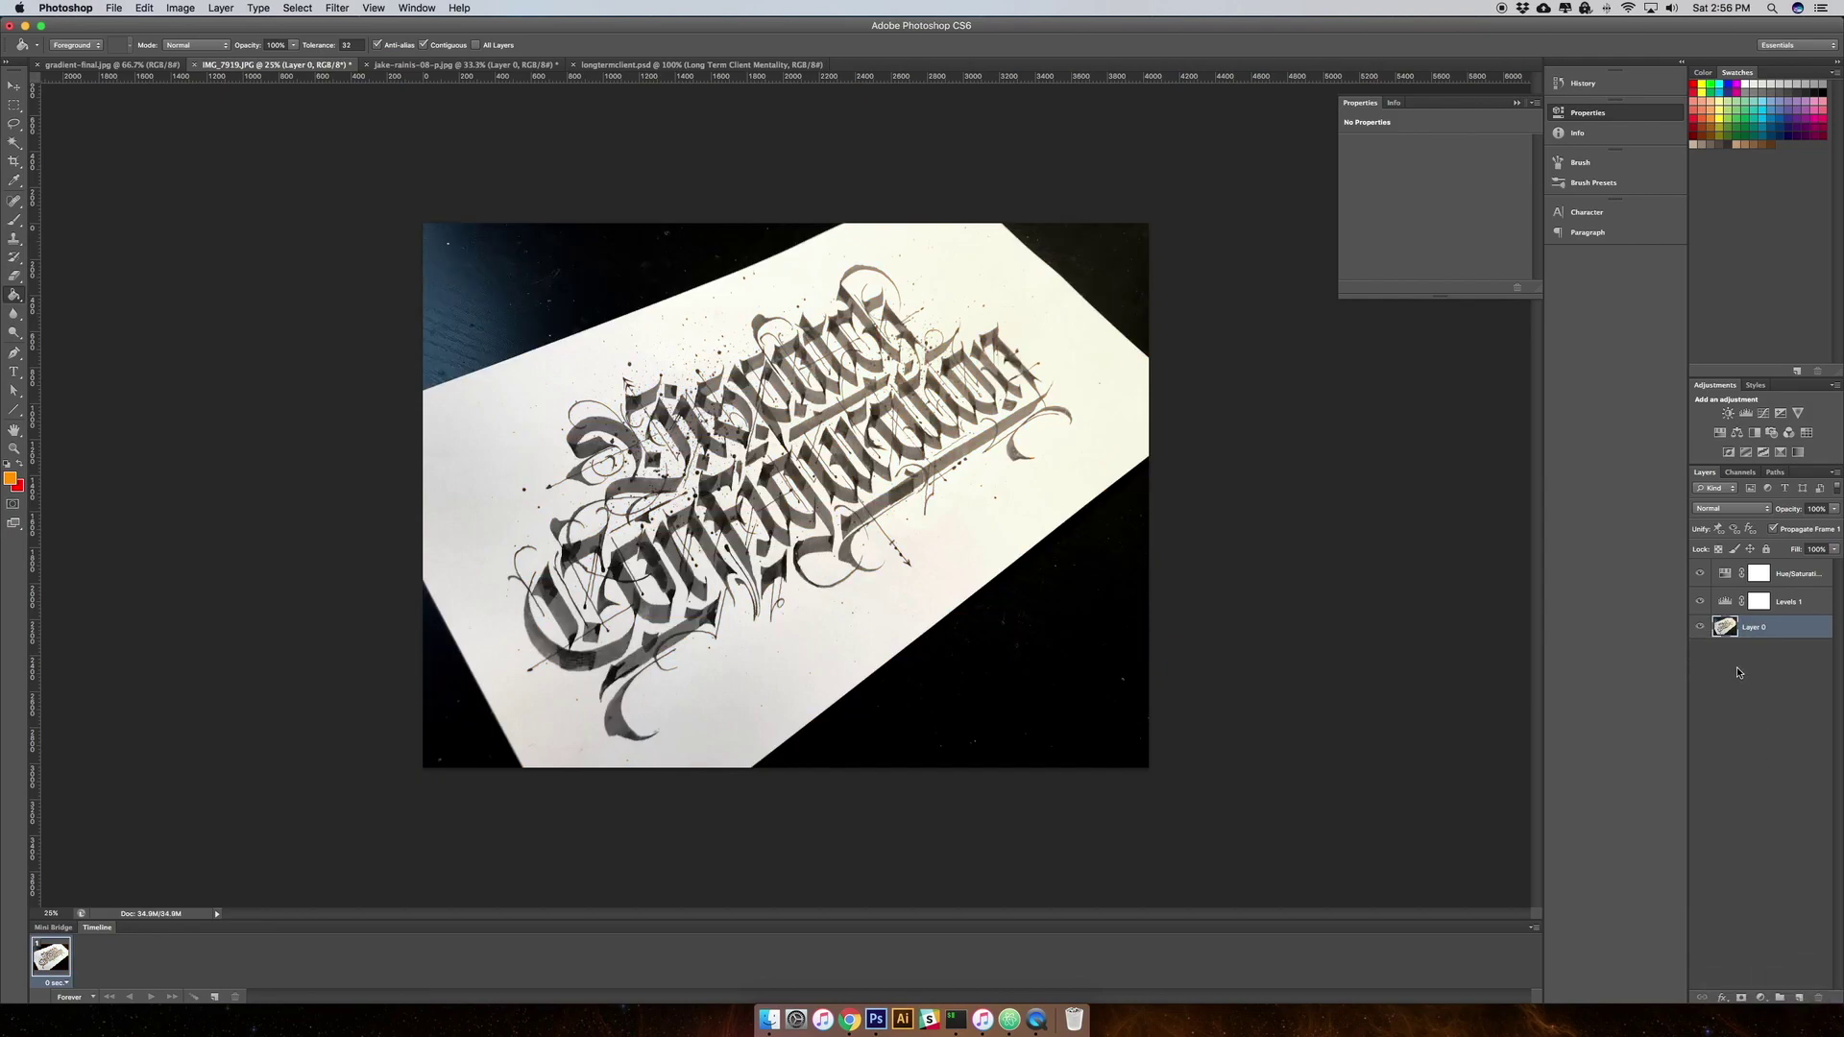
# Mask Layer 0 to the magic-wand paper selection, then duplicate it and hide the copy
pyautogui.press('w')
pyautogui.click(994, 523)
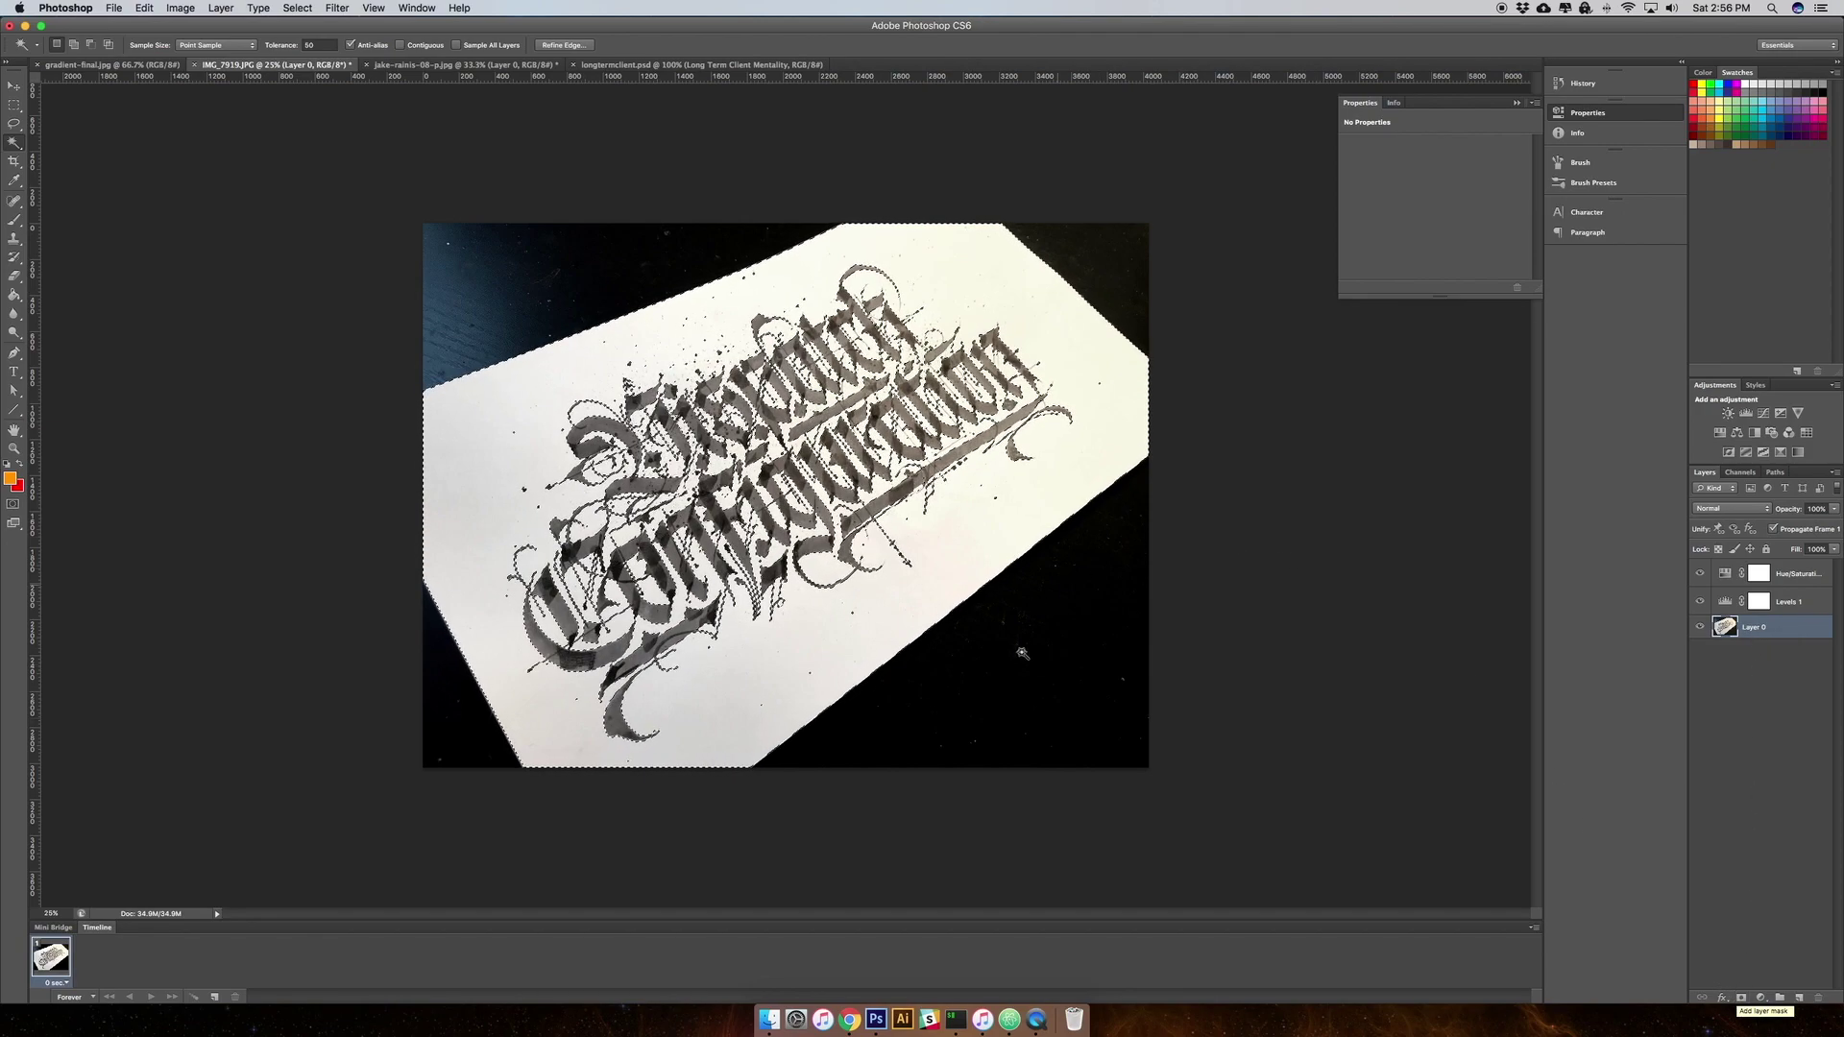
pyautogui.click(1742, 999)
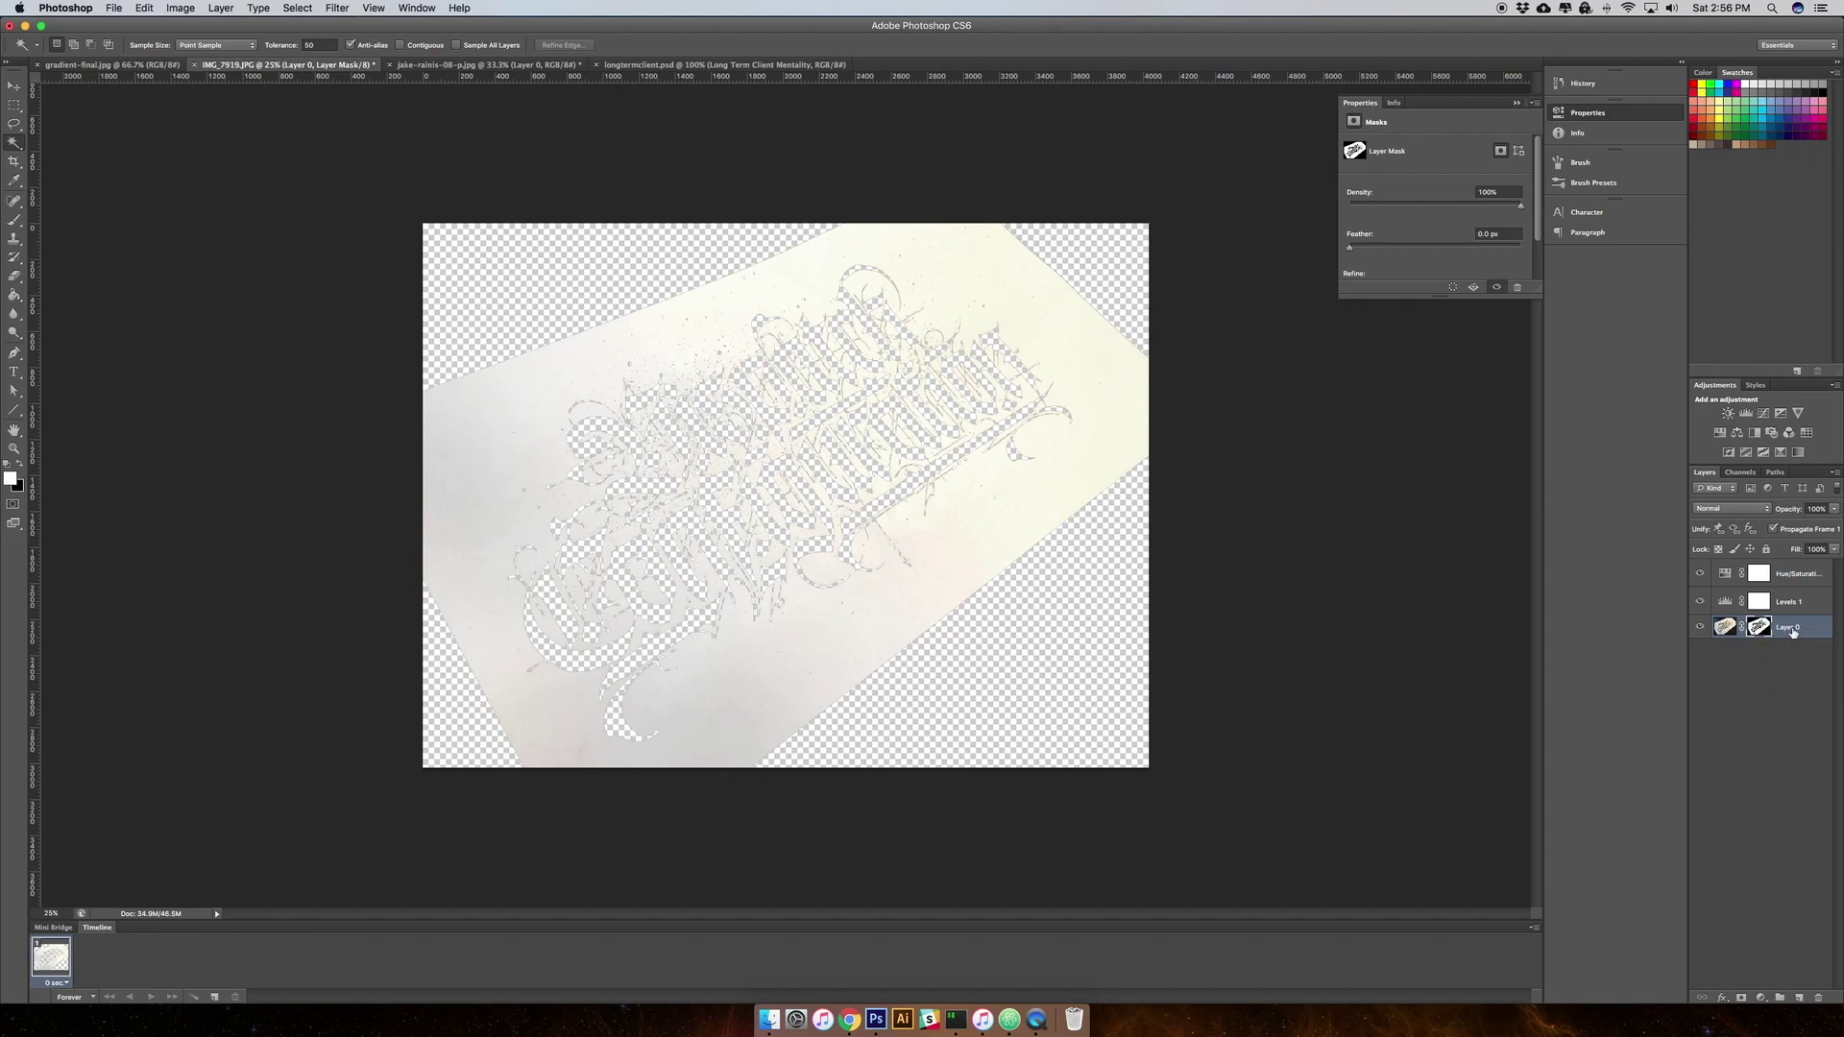
pyautogui.moveTo(1790, 633); pyautogui.dragTo(1787, 653)
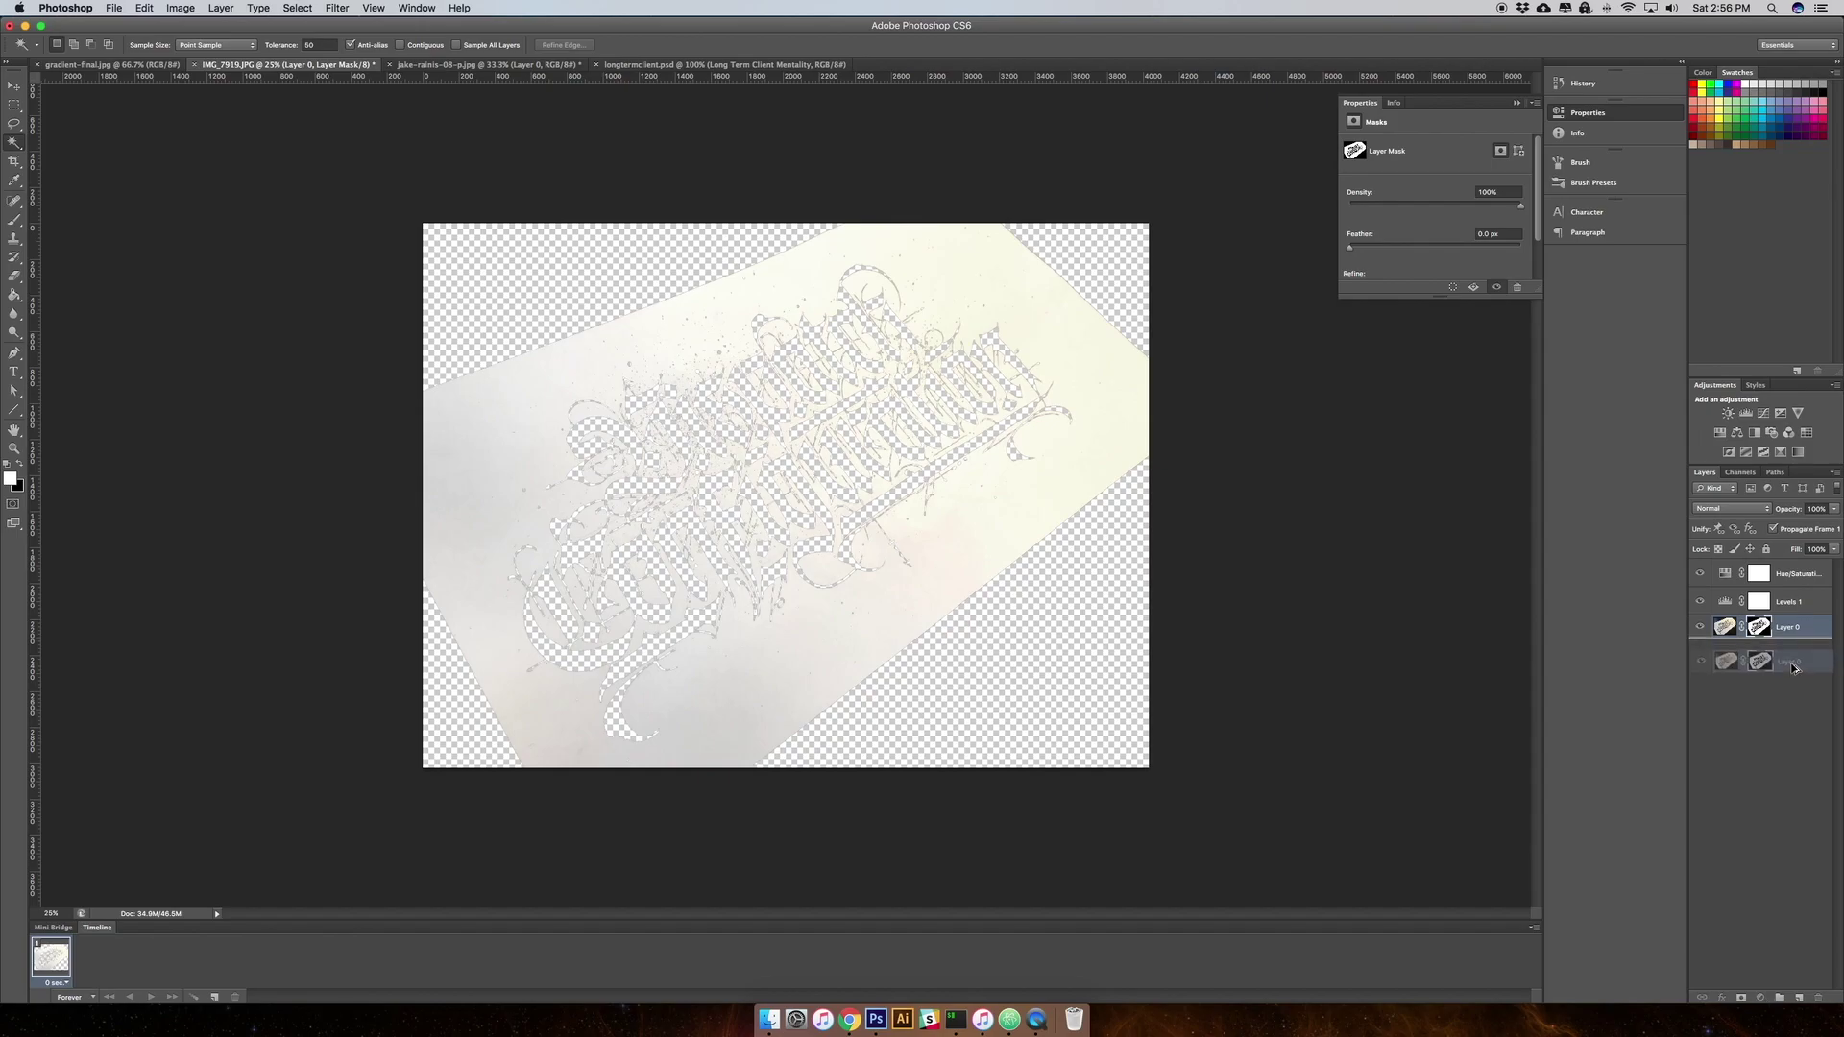
pyautogui.click(1701, 651)
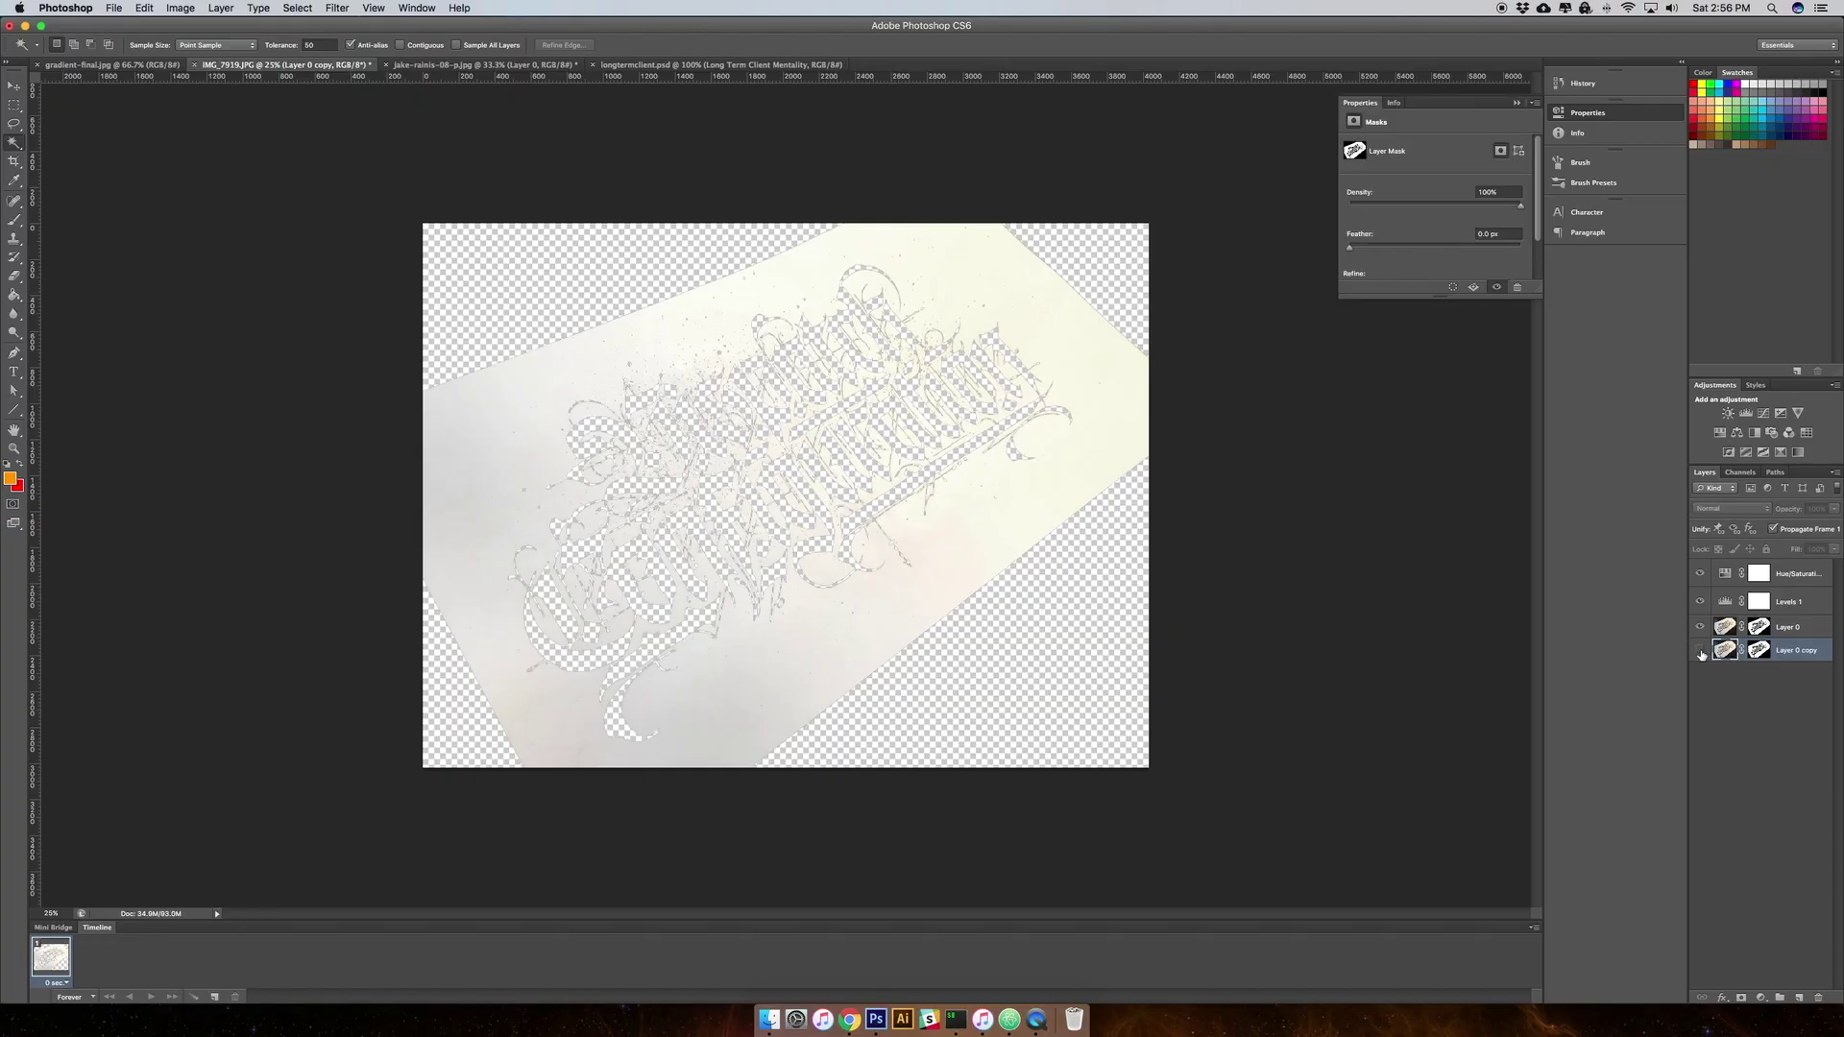
# Add an empty Layer 1 and move it to the bottom of the stack
pyautogui.click(1716, 763)
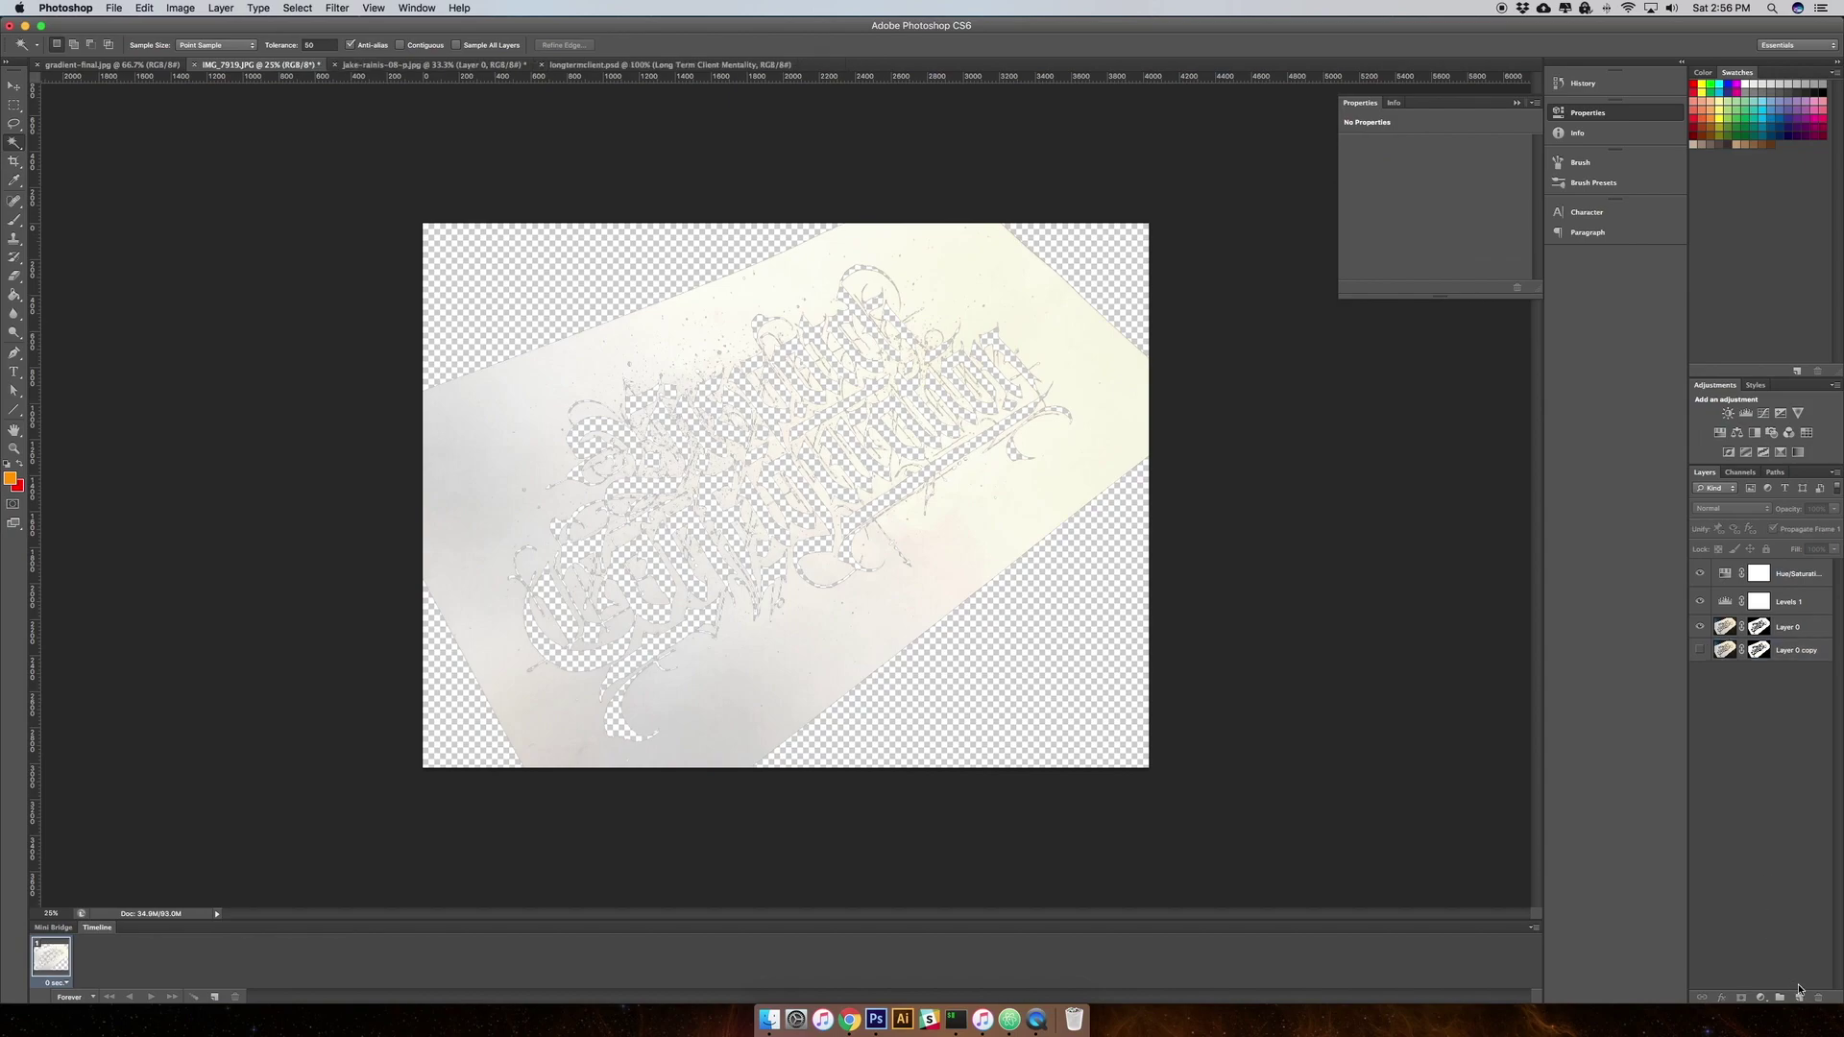
pyautogui.click(1799, 998)
pyautogui.moveTo(1754, 571); pyautogui.dragTo(1757, 688)
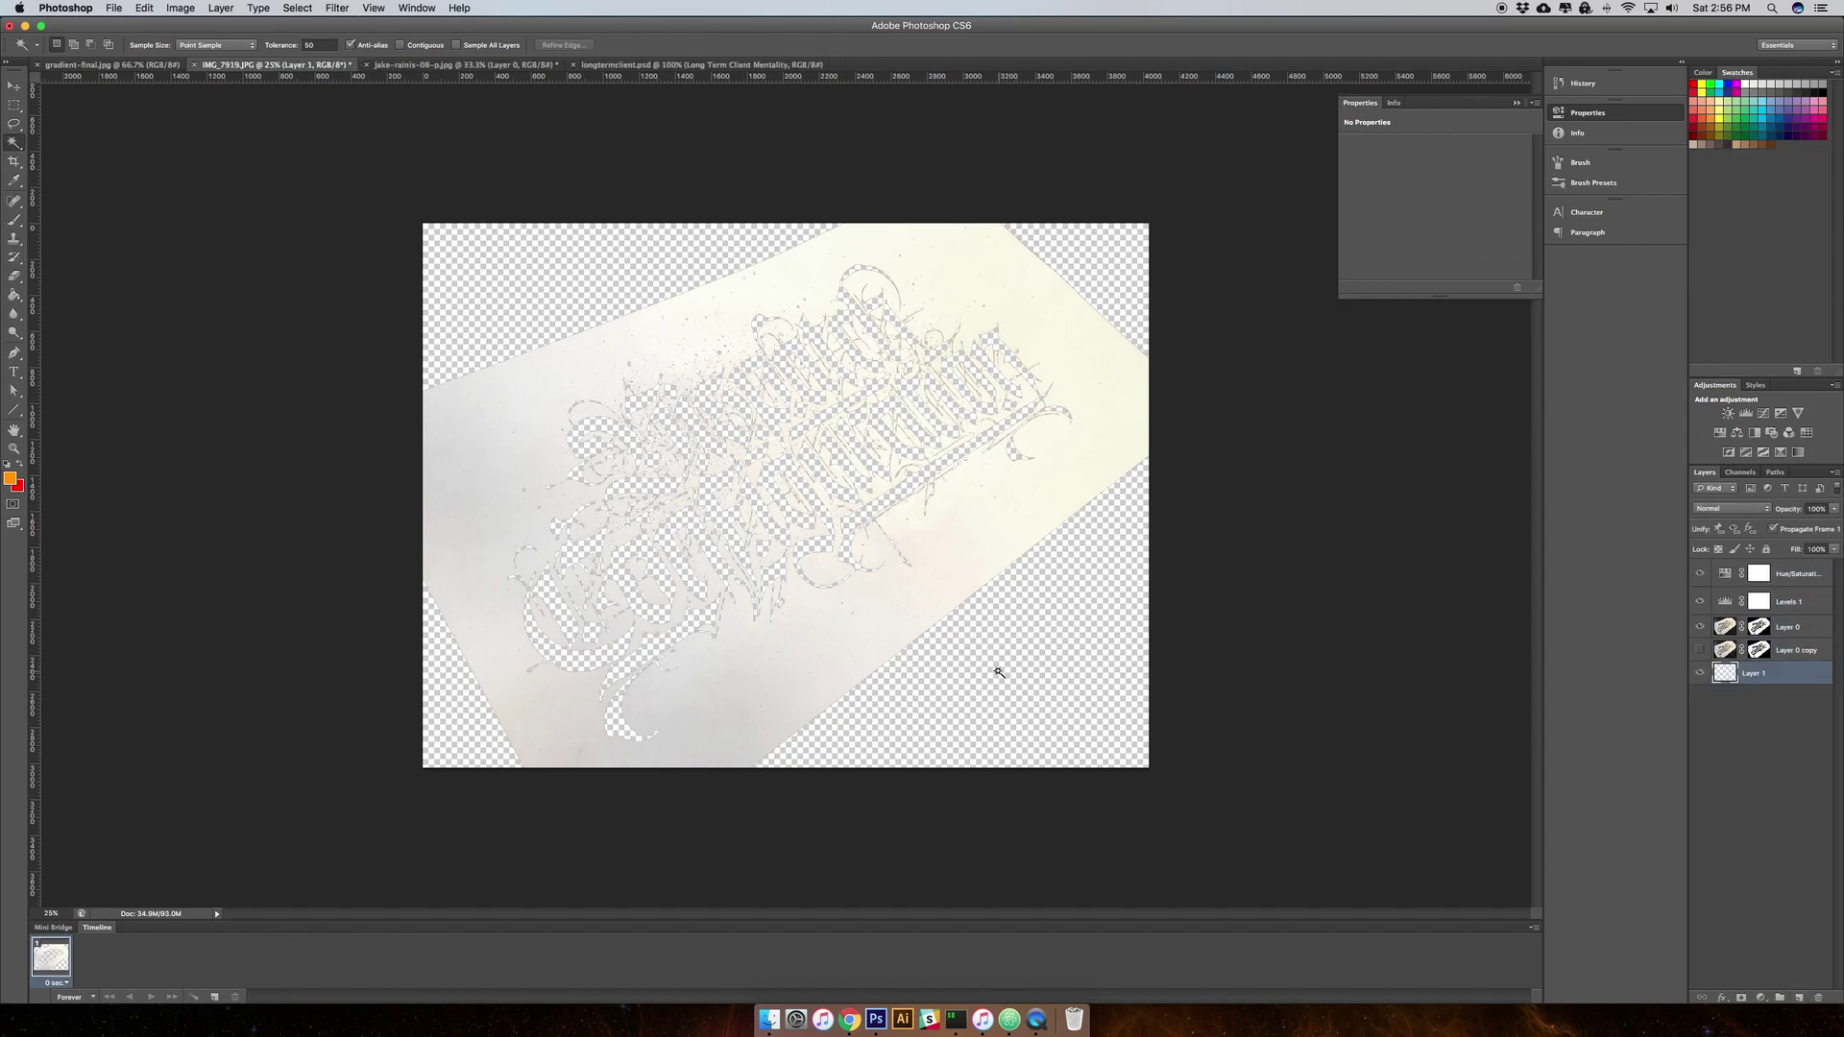
# Fill Layer 1 with a red-to-orange gradient dragged across the canvas using the Gradient Tool
pyautogui.click(15, 296)
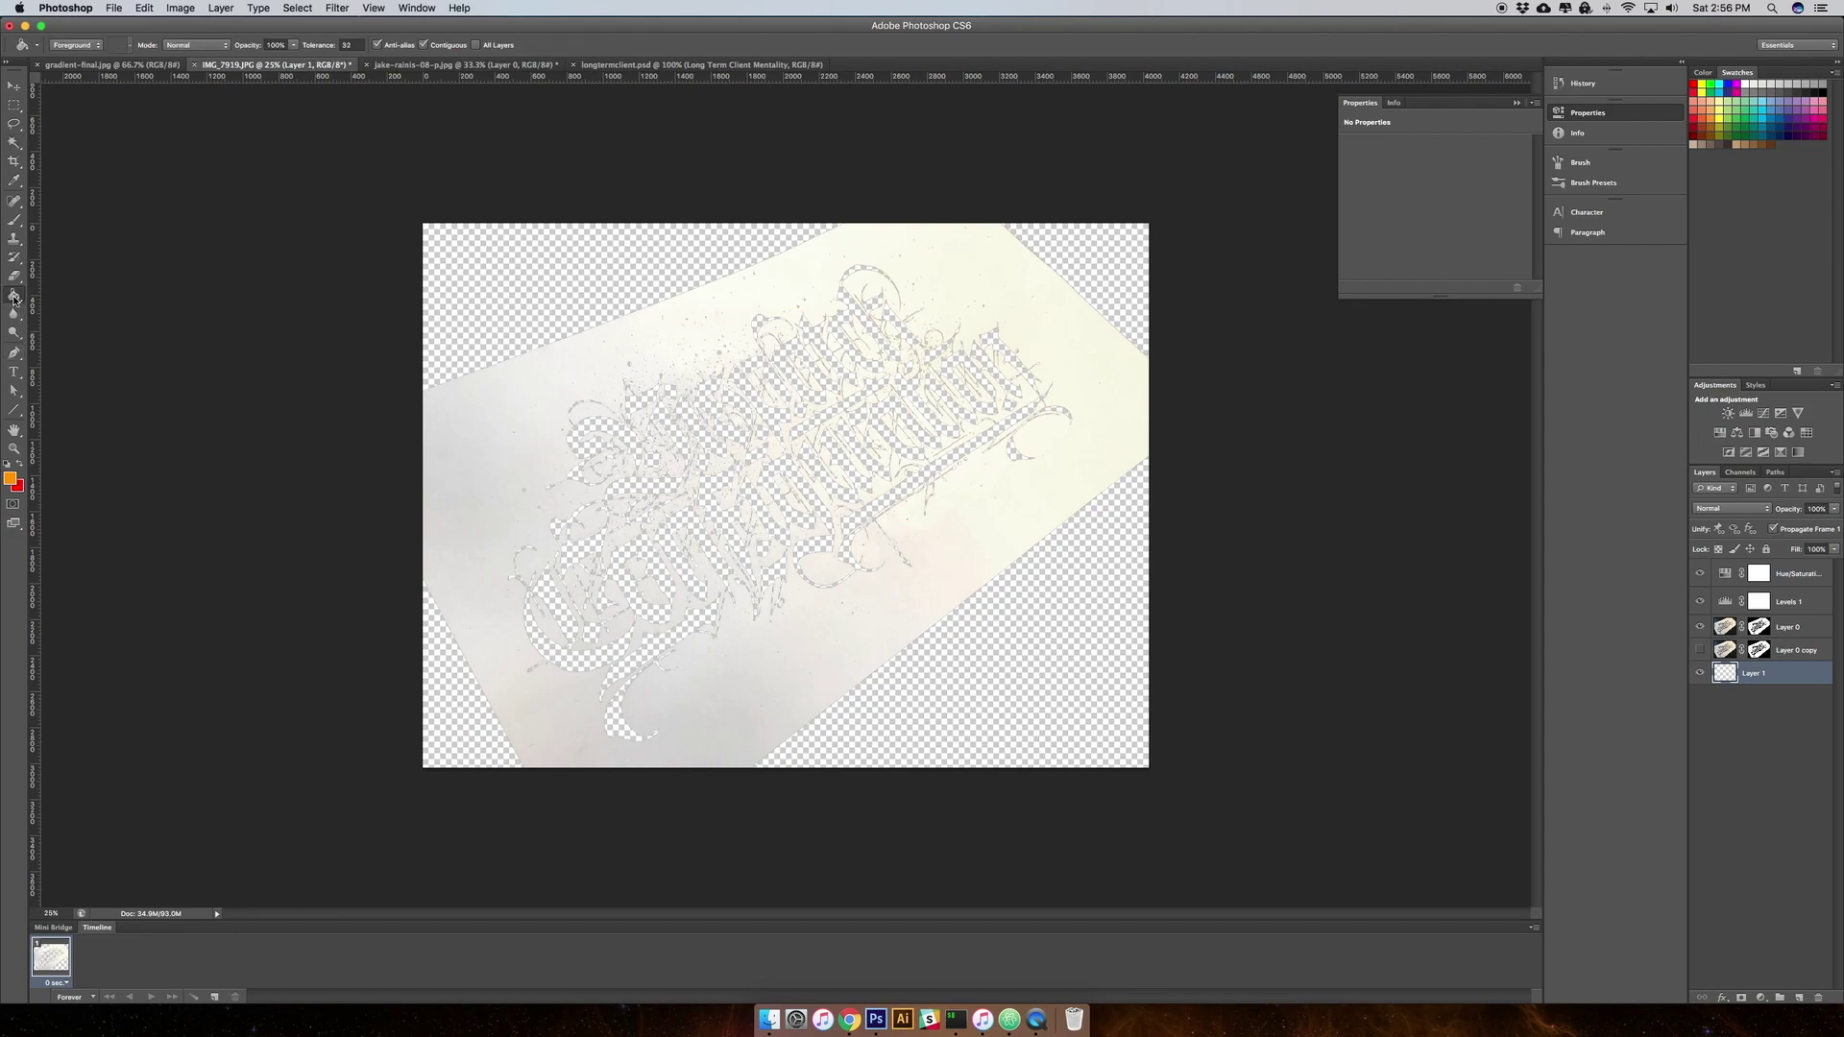
pyautogui.moveTo(14, 298); pyautogui.dragTo(57, 291)
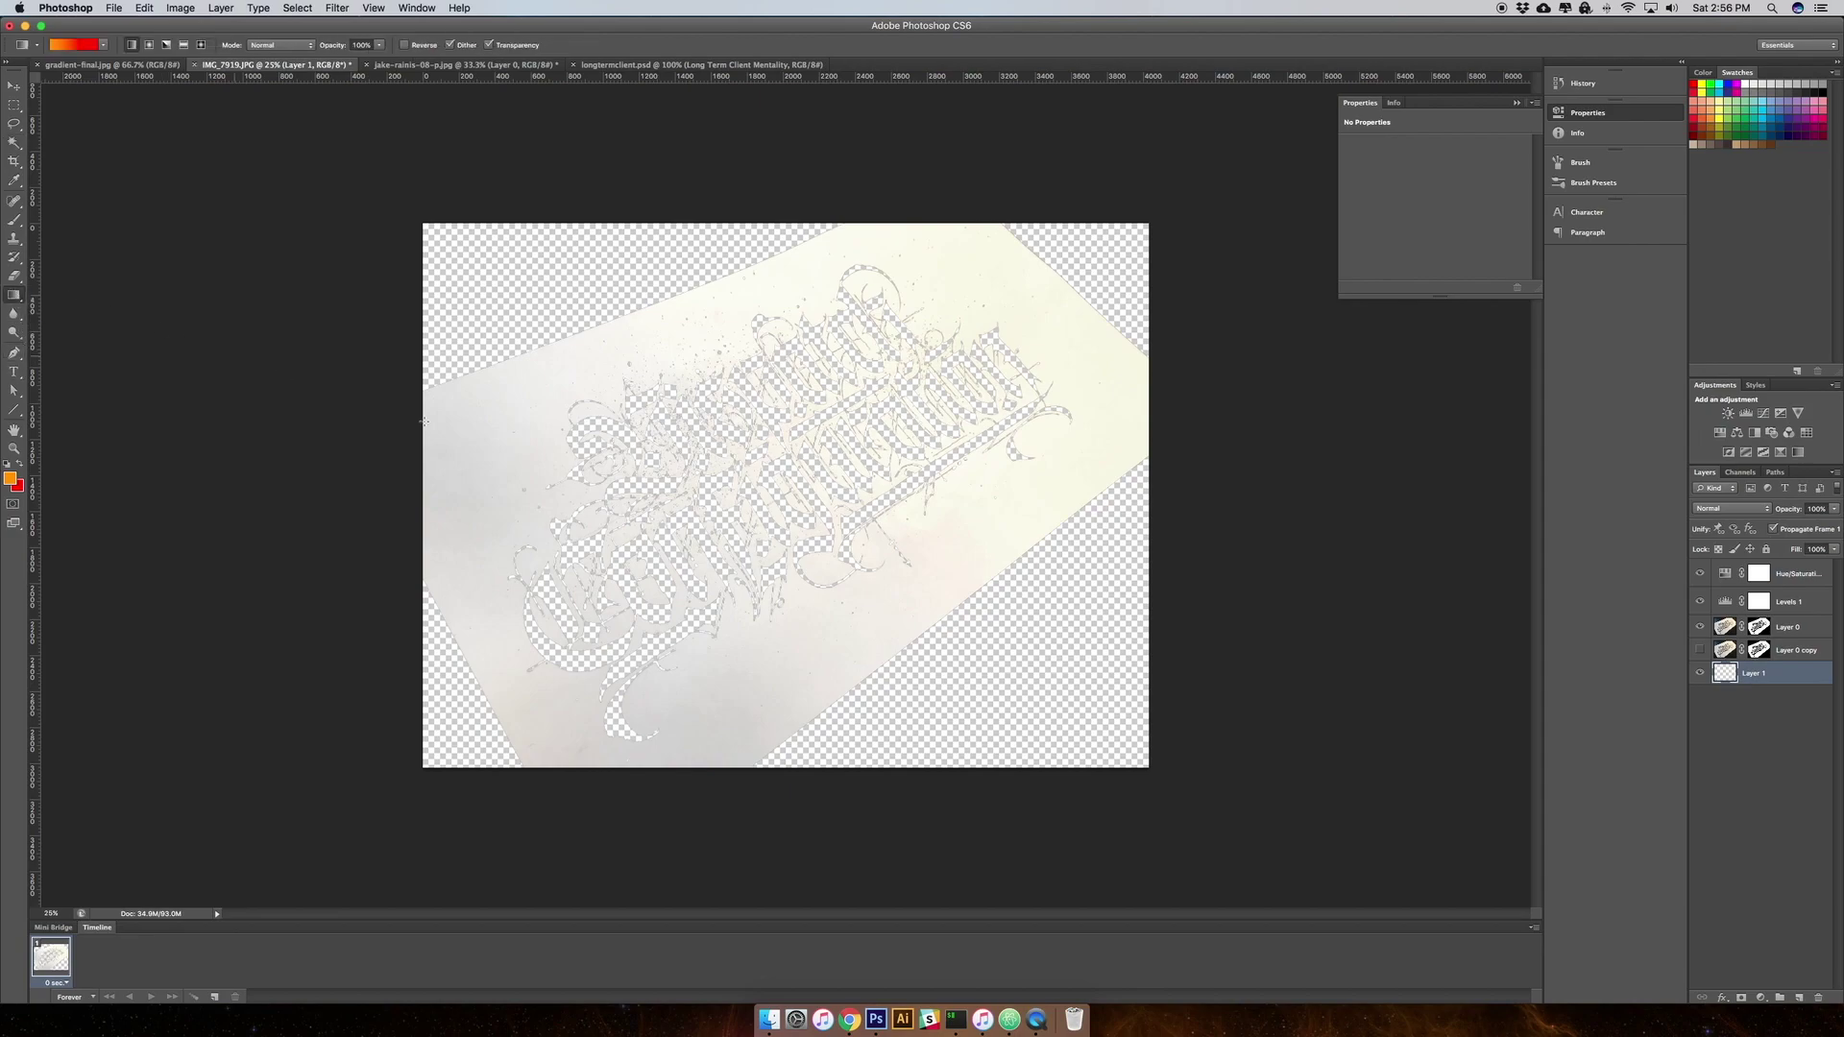
pyautogui.moveTo(1036, 491); pyautogui.dragTo(599, 430)
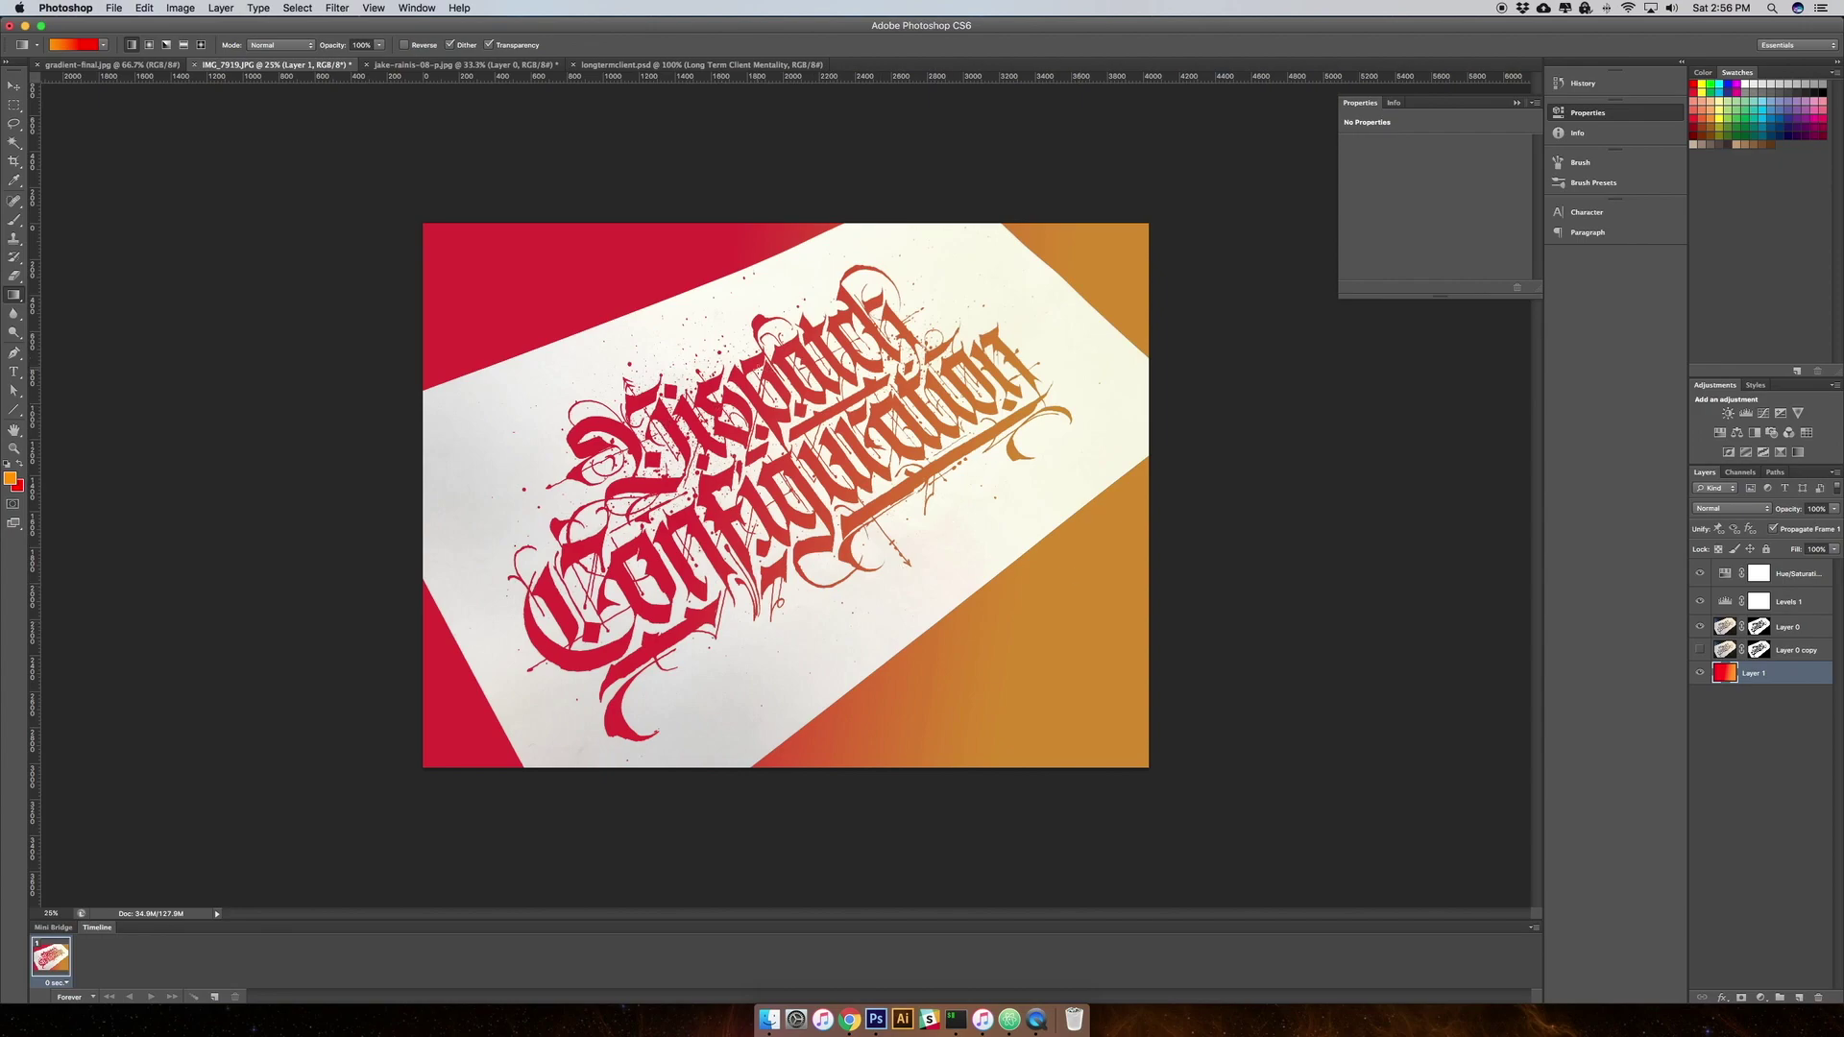
pyautogui.click(1760, 628)
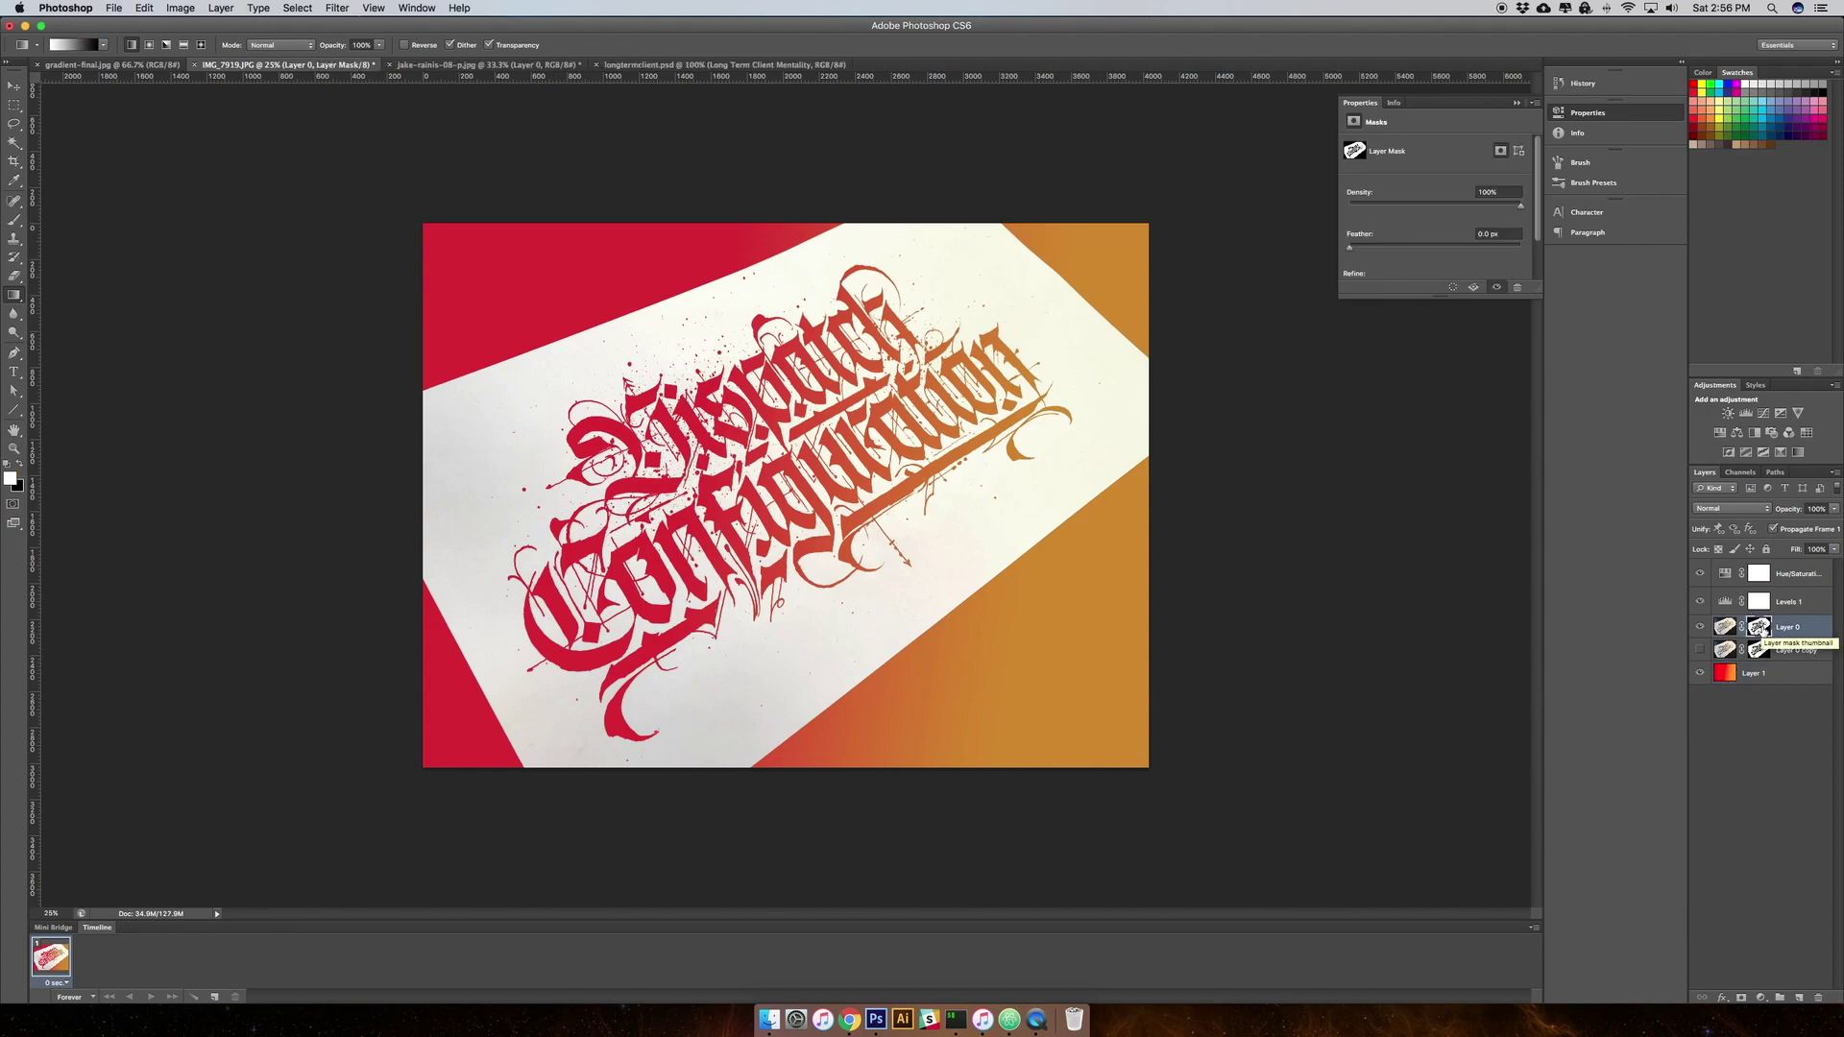
# Brush on Layer 0's mask to bring back the dark photo in the top-left corner
pyautogui.click(1725, 626)
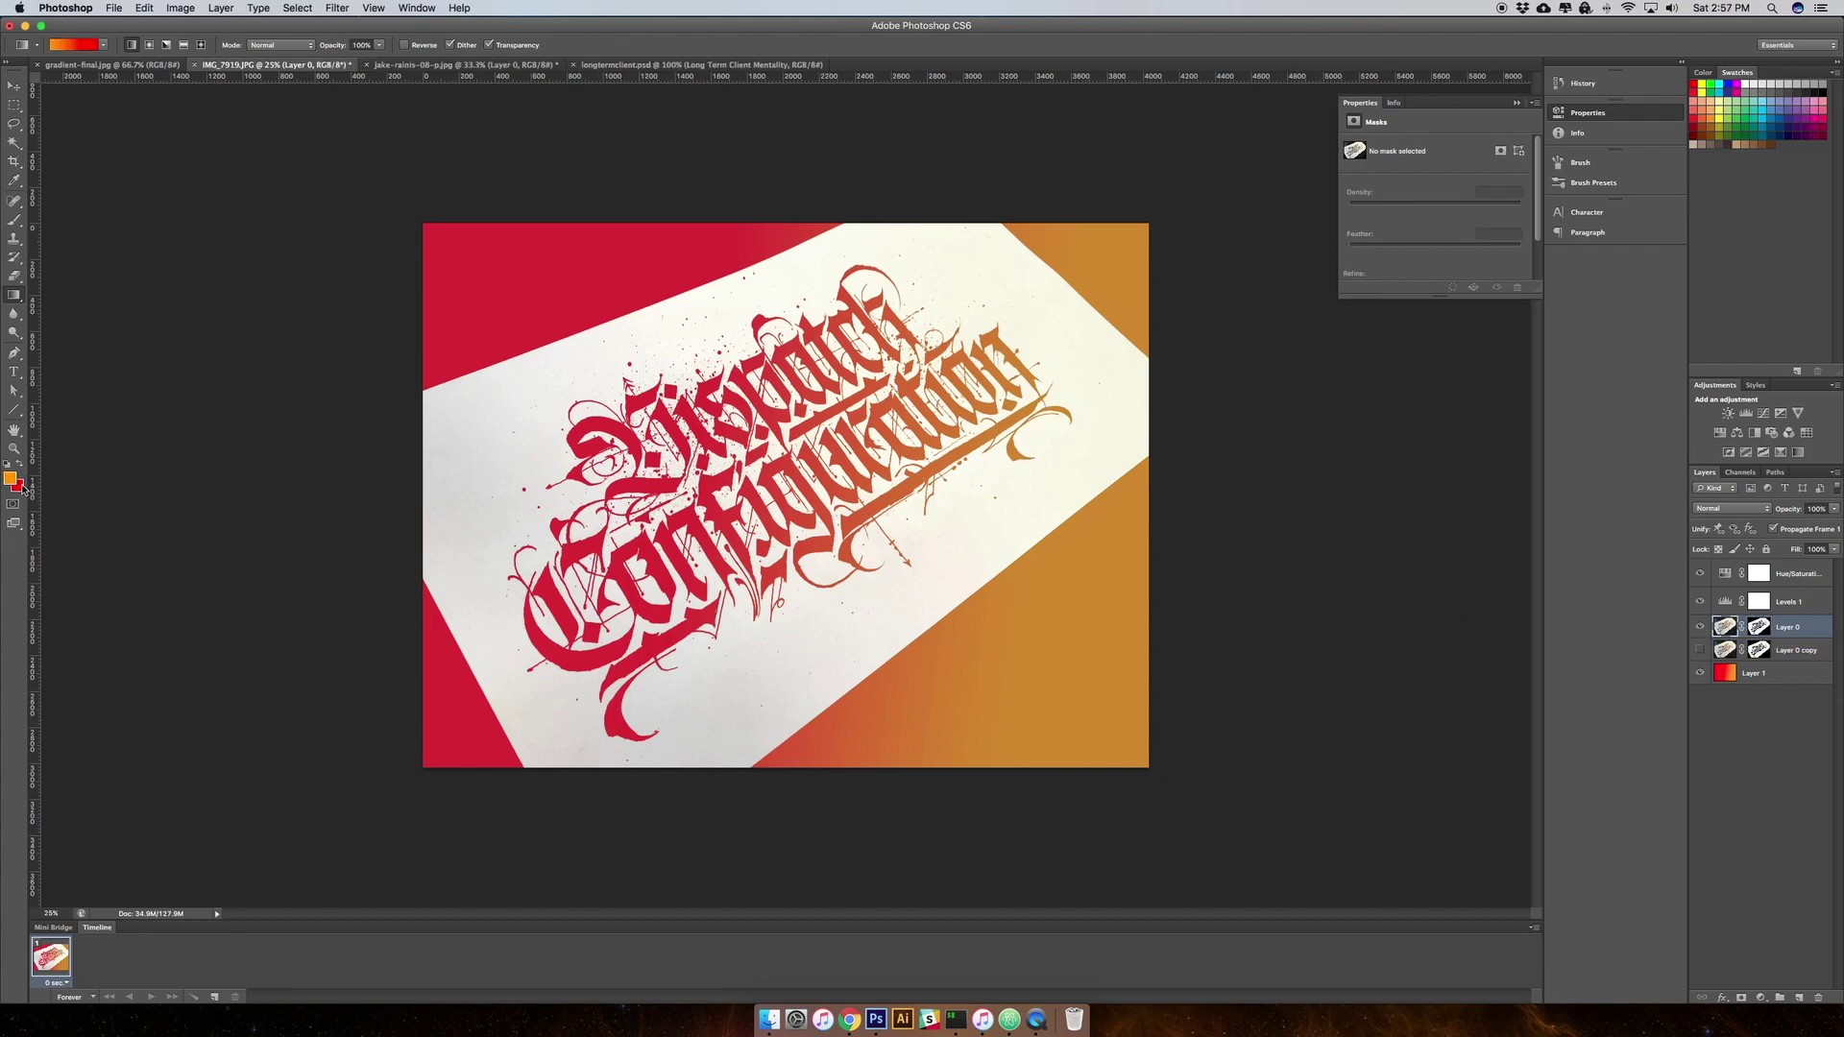
pyautogui.click(1766, 628)
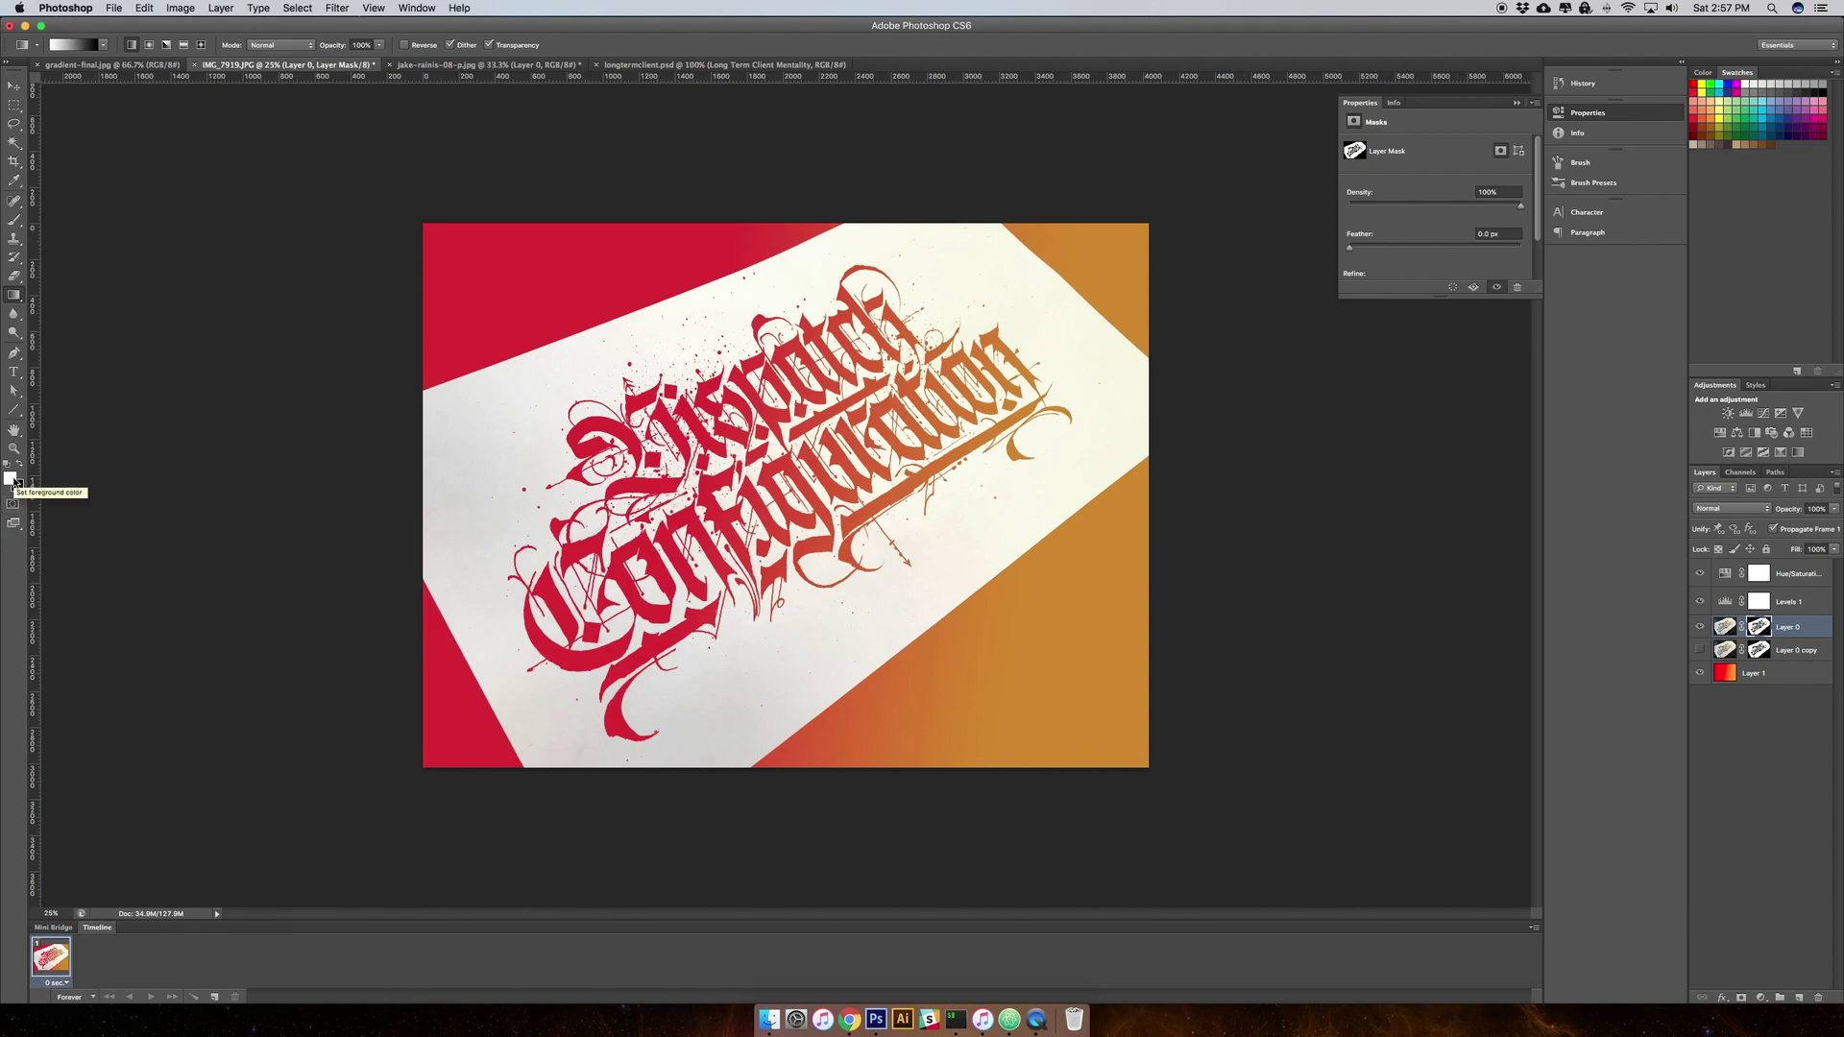
pyautogui.press('b')
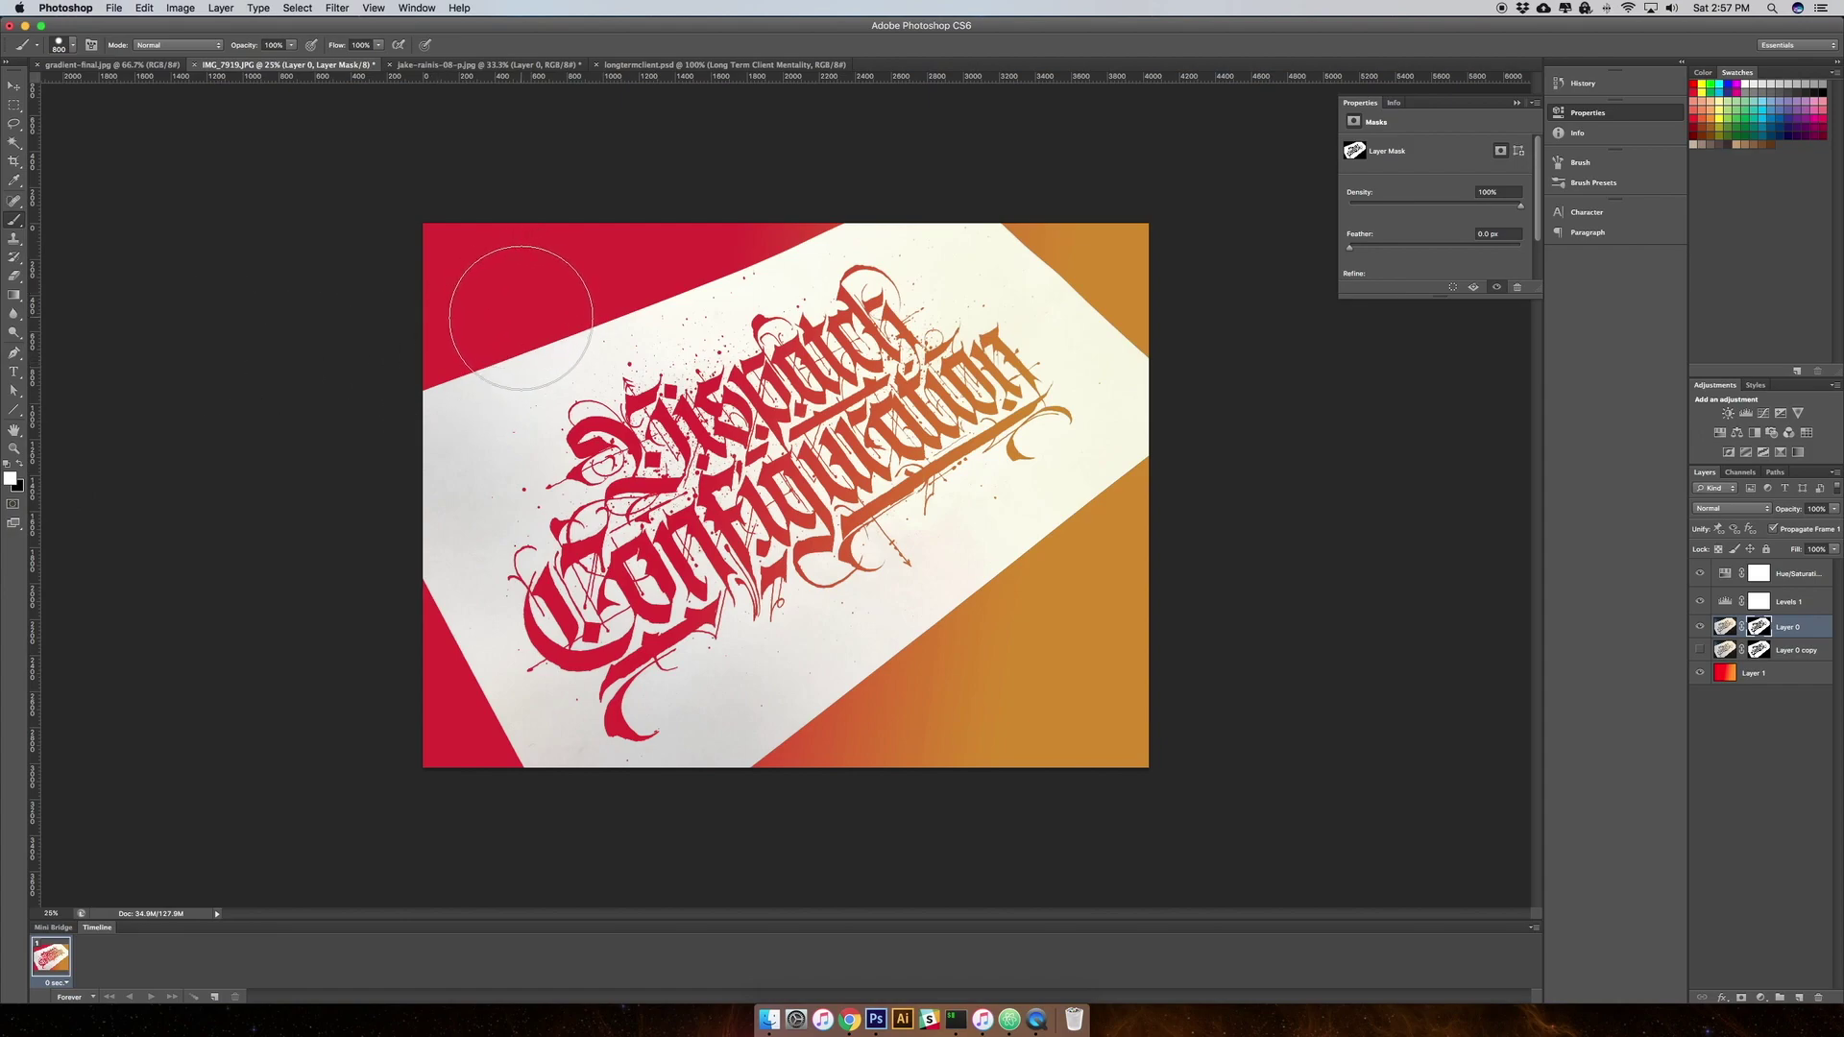
pyautogui.moveTo(479, 353)
pyautogui.mouseDown()
pyautogui.moveTo(457, 292)
pyautogui.moveTo(527, 259)
pyautogui.moveTo(666, 251)
pyautogui.moveTo(733, 189)
pyautogui.moveTo(819, 164)
pyautogui.mouseUp()
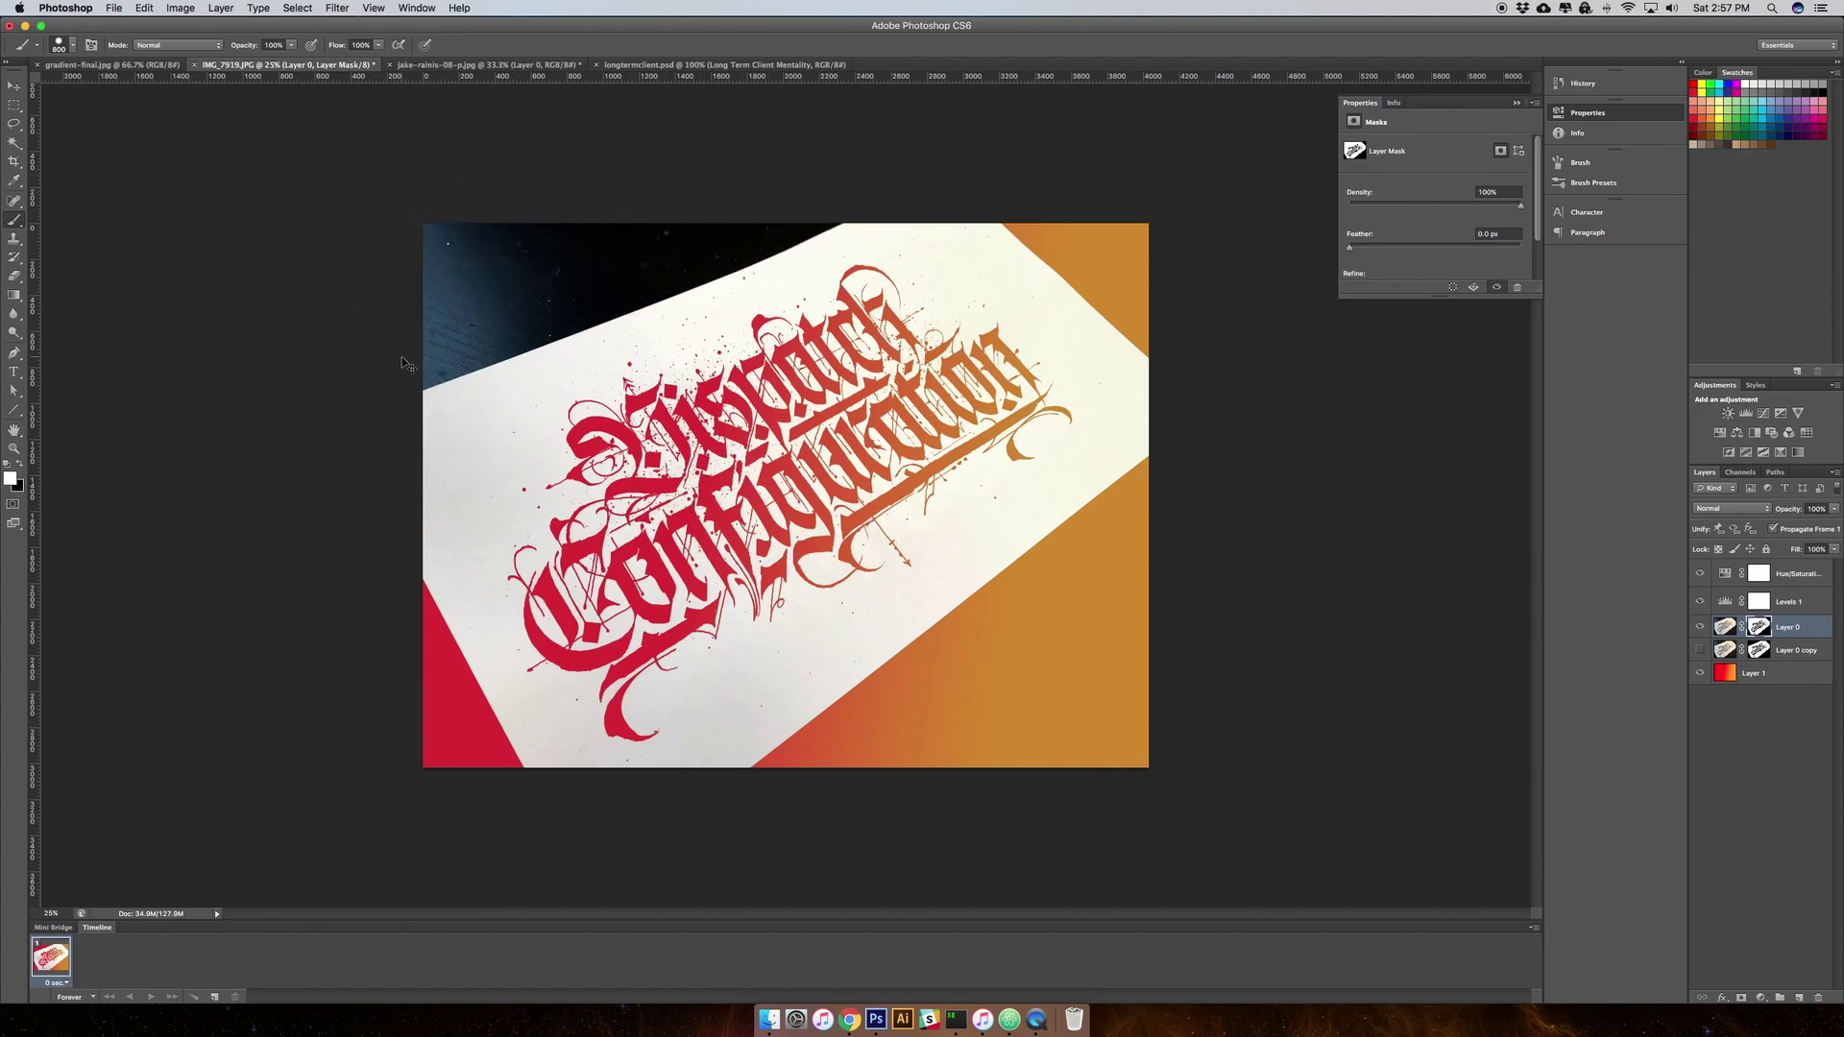
# Paint the mask over the bottom-left and top-right corners to restore the dark tabletop
pyautogui.click(20, 464)
pyautogui.moveTo(412, 362)
pyautogui.mouseDown()
pyautogui.moveTo(444, 289)
pyautogui.moveTo(484, 304)
pyautogui.moveTo(569, 285)
pyautogui.moveTo(872, 165)
pyautogui.moveTo(1065, 208)
pyautogui.mouseUp()
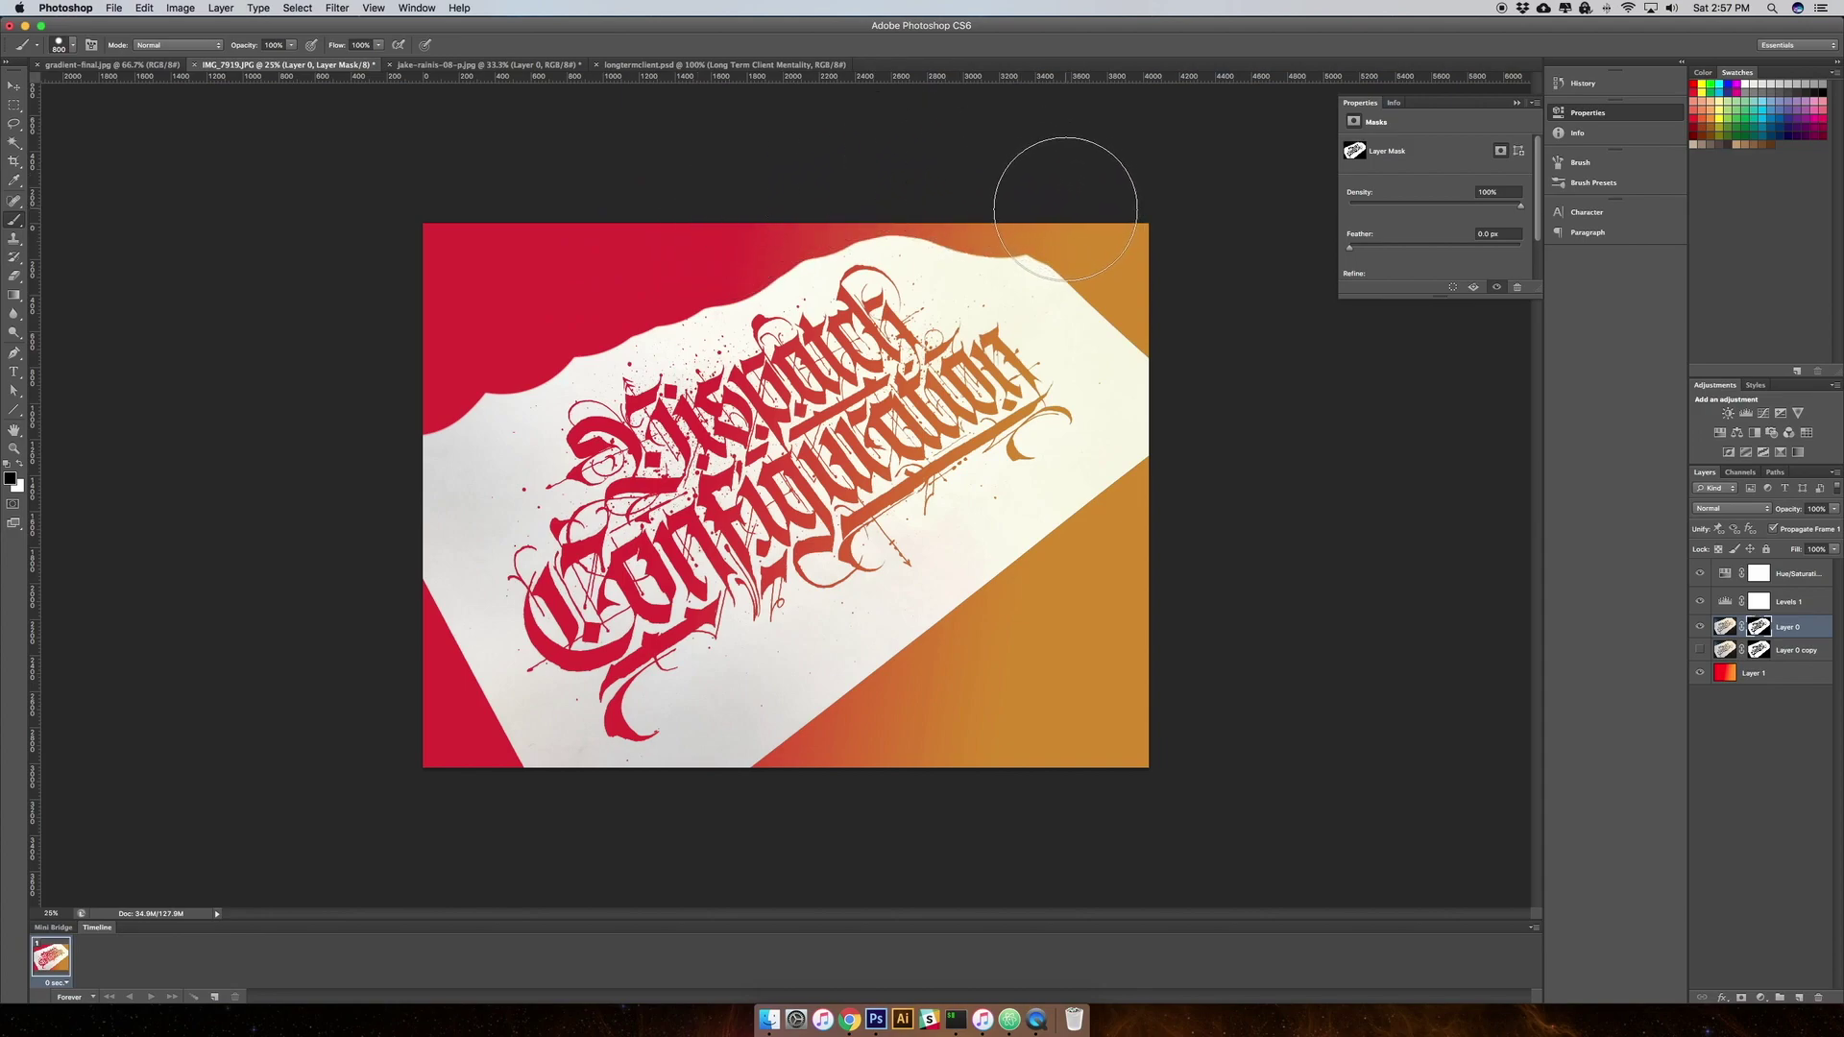
pyautogui.press('super+z')
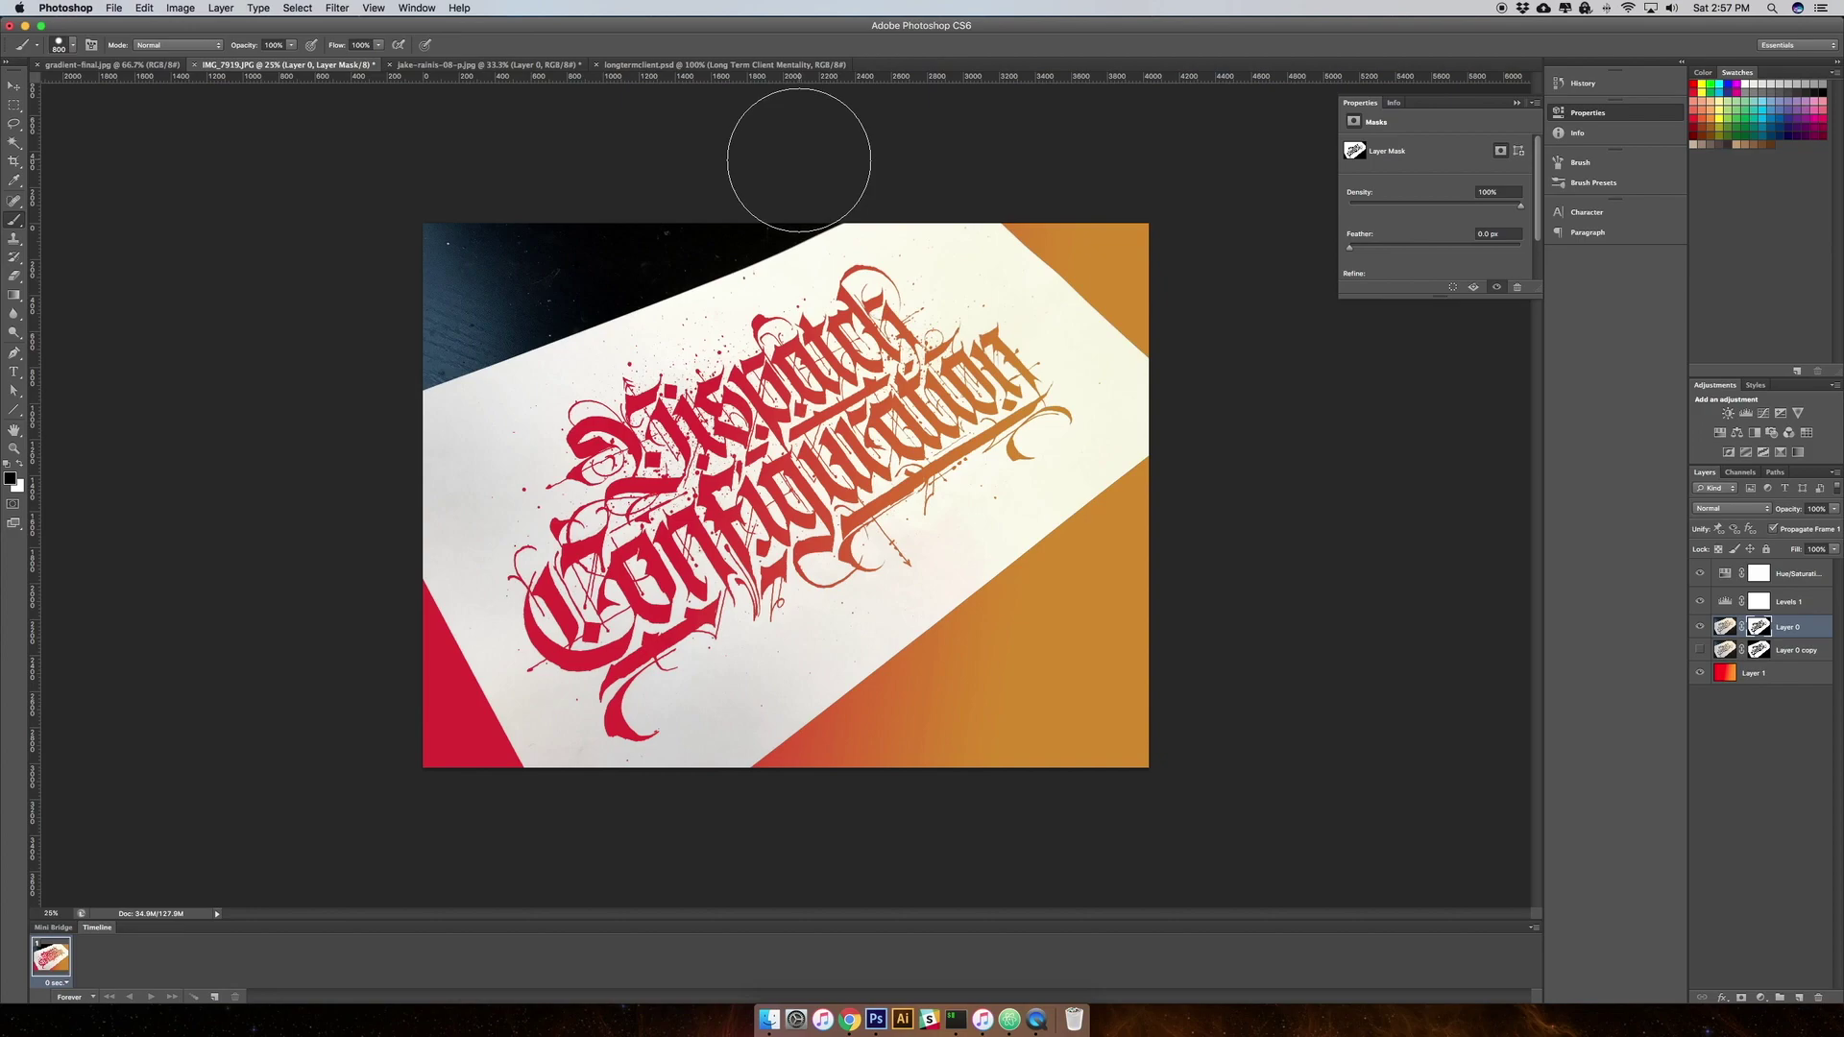
pyautogui.press('x')
pyautogui.moveTo(371, 625)
pyautogui.mouseDown()
pyautogui.moveTo(444, 755)
pyautogui.moveTo(531, 838)
pyautogui.moveTo(831, 850)
pyautogui.moveTo(791, 812)
pyautogui.moveTo(1180, 488)
pyautogui.moveTo(1171, 562)
pyautogui.moveTo(976, 777)
pyautogui.moveTo(1137, 696)
pyautogui.moveTo(1162, 759)
pyautogui.mouseUp()
pyautogui.moveTo(1198, 308)
pyautogui.mouseDown()
pyautogui.moveTo(1171, 278)
pyautogui.moveTo(1171, 305)
pyautogui.moveTo(1036, 164)
pyautogui.moveTo(1209, 260)
pyautogui.mouseUp()
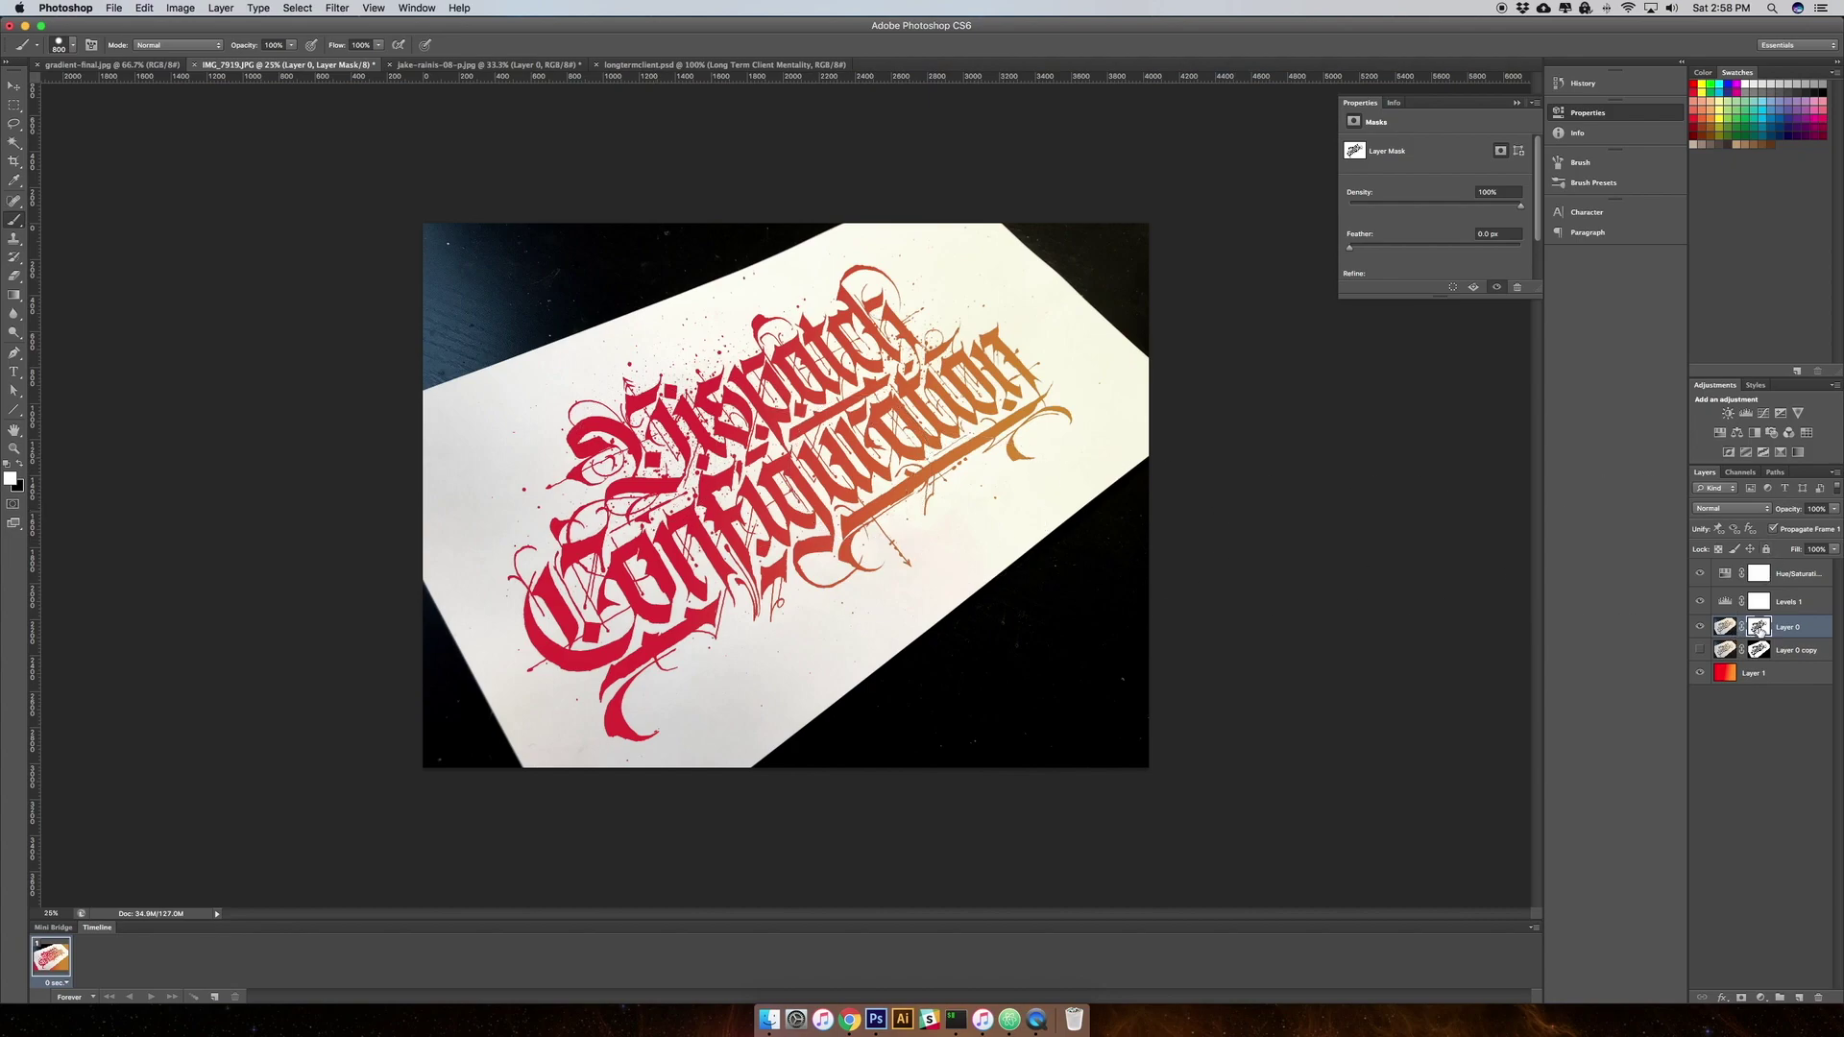
# Compare with Layer 0's mask and Layer 0 copy toggled, then hide Layer 0
pyautogui.keyDown('shift'); pyautogui.click(1759, 628); pyautogui.keyUp('shift')
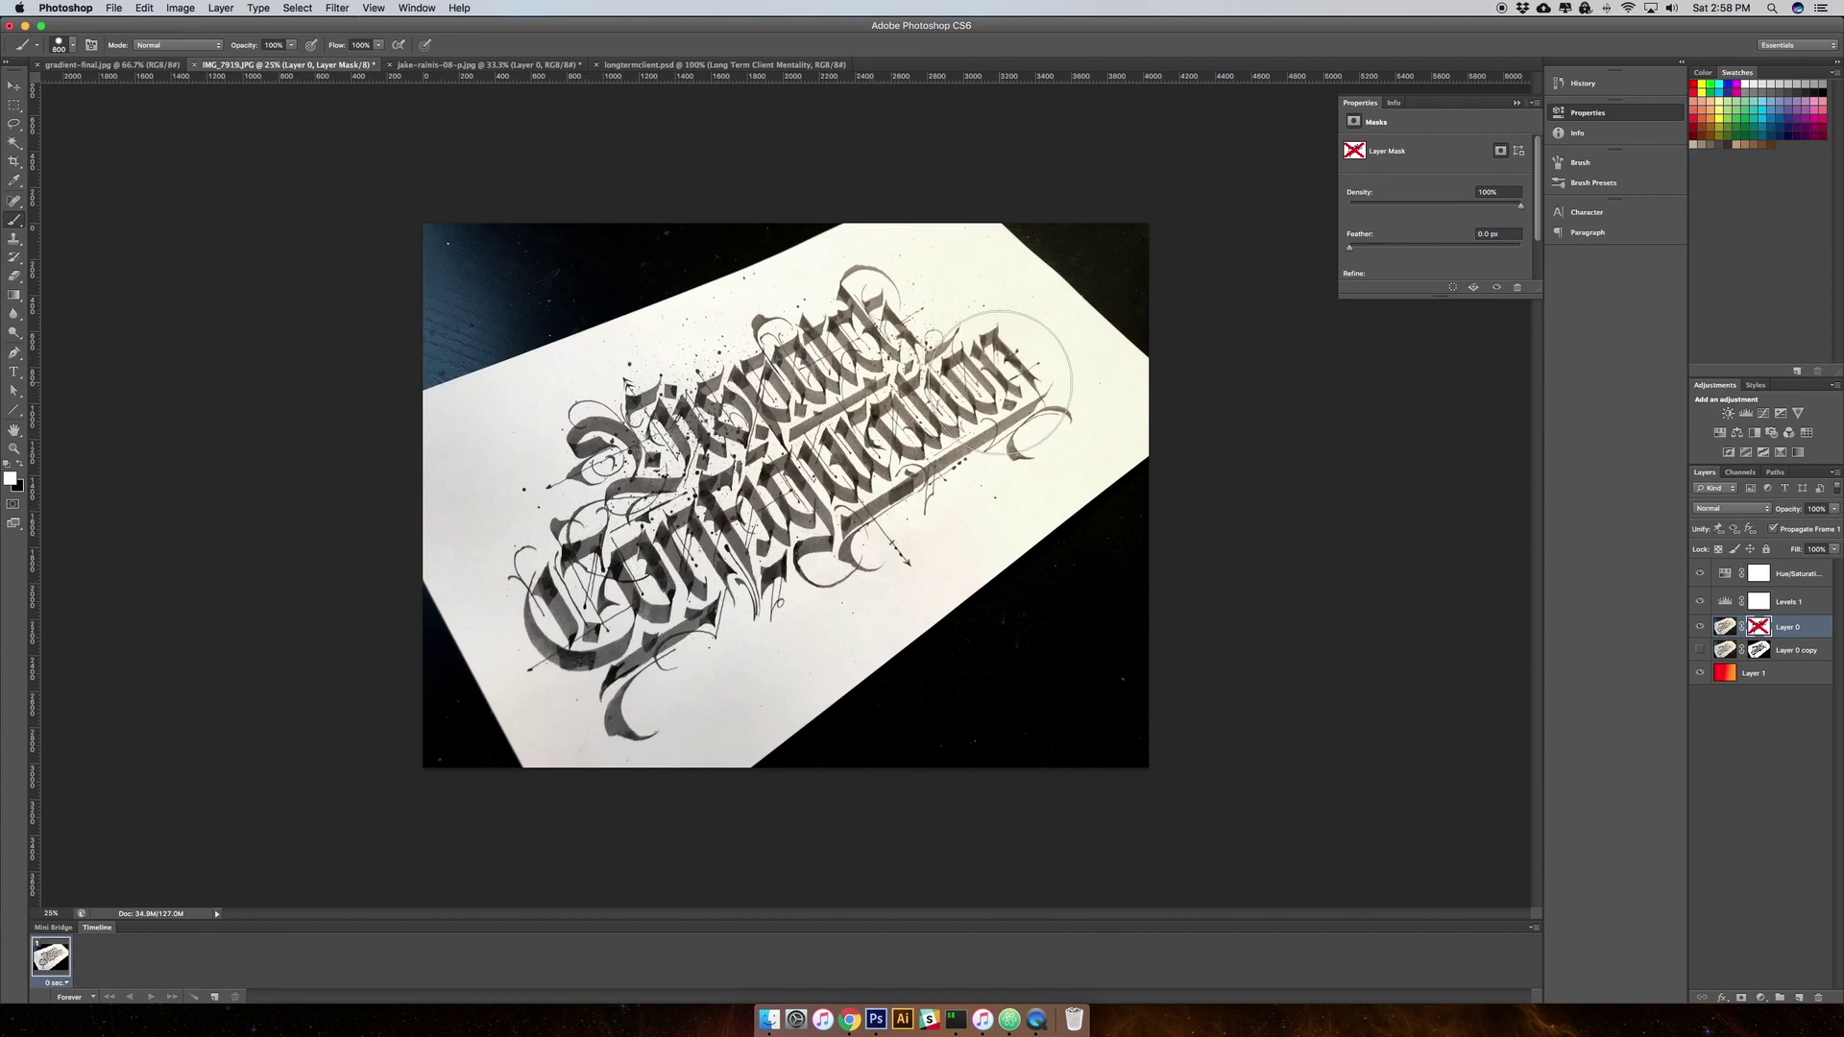
pyautogui.keyDown('shift'); pyautogui.click(1758, 629); pyautogui.keyUp('shift')
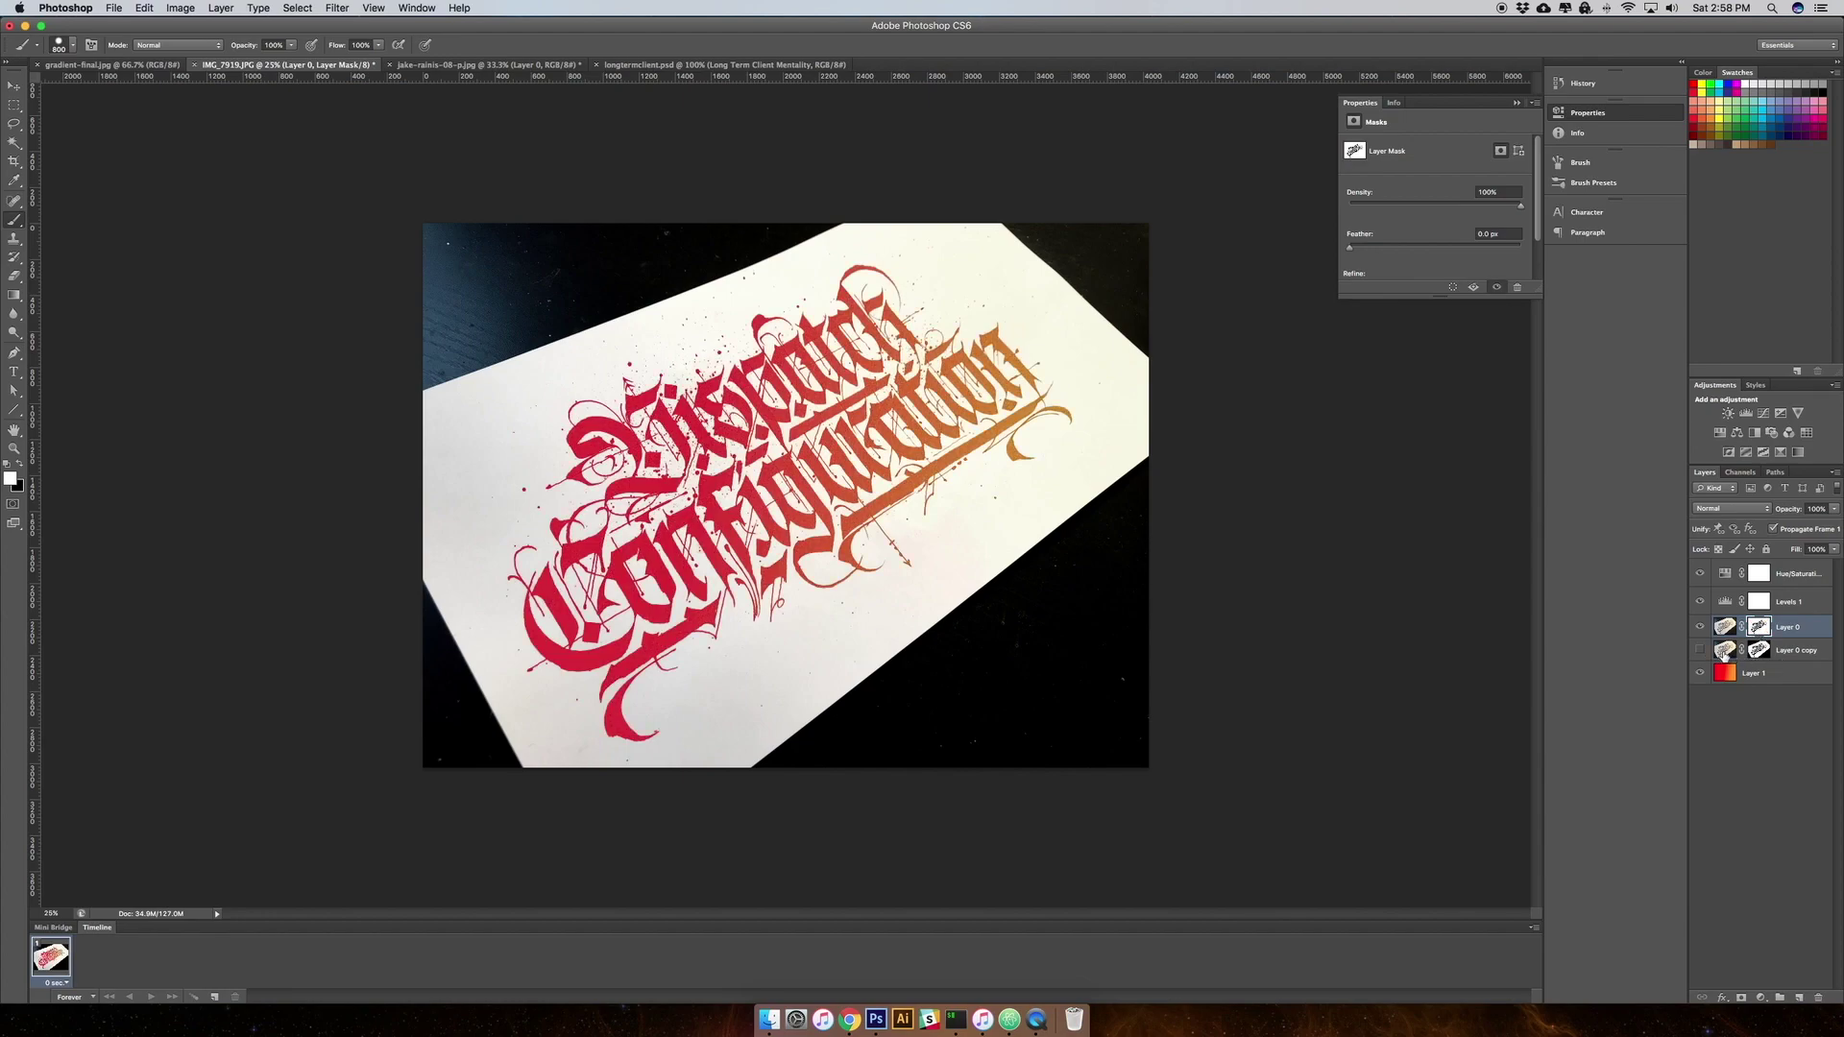
pyautogui.click(1701, 651)
pyautogui.click(1701, 652)
pyautogui.click(1701, 629)
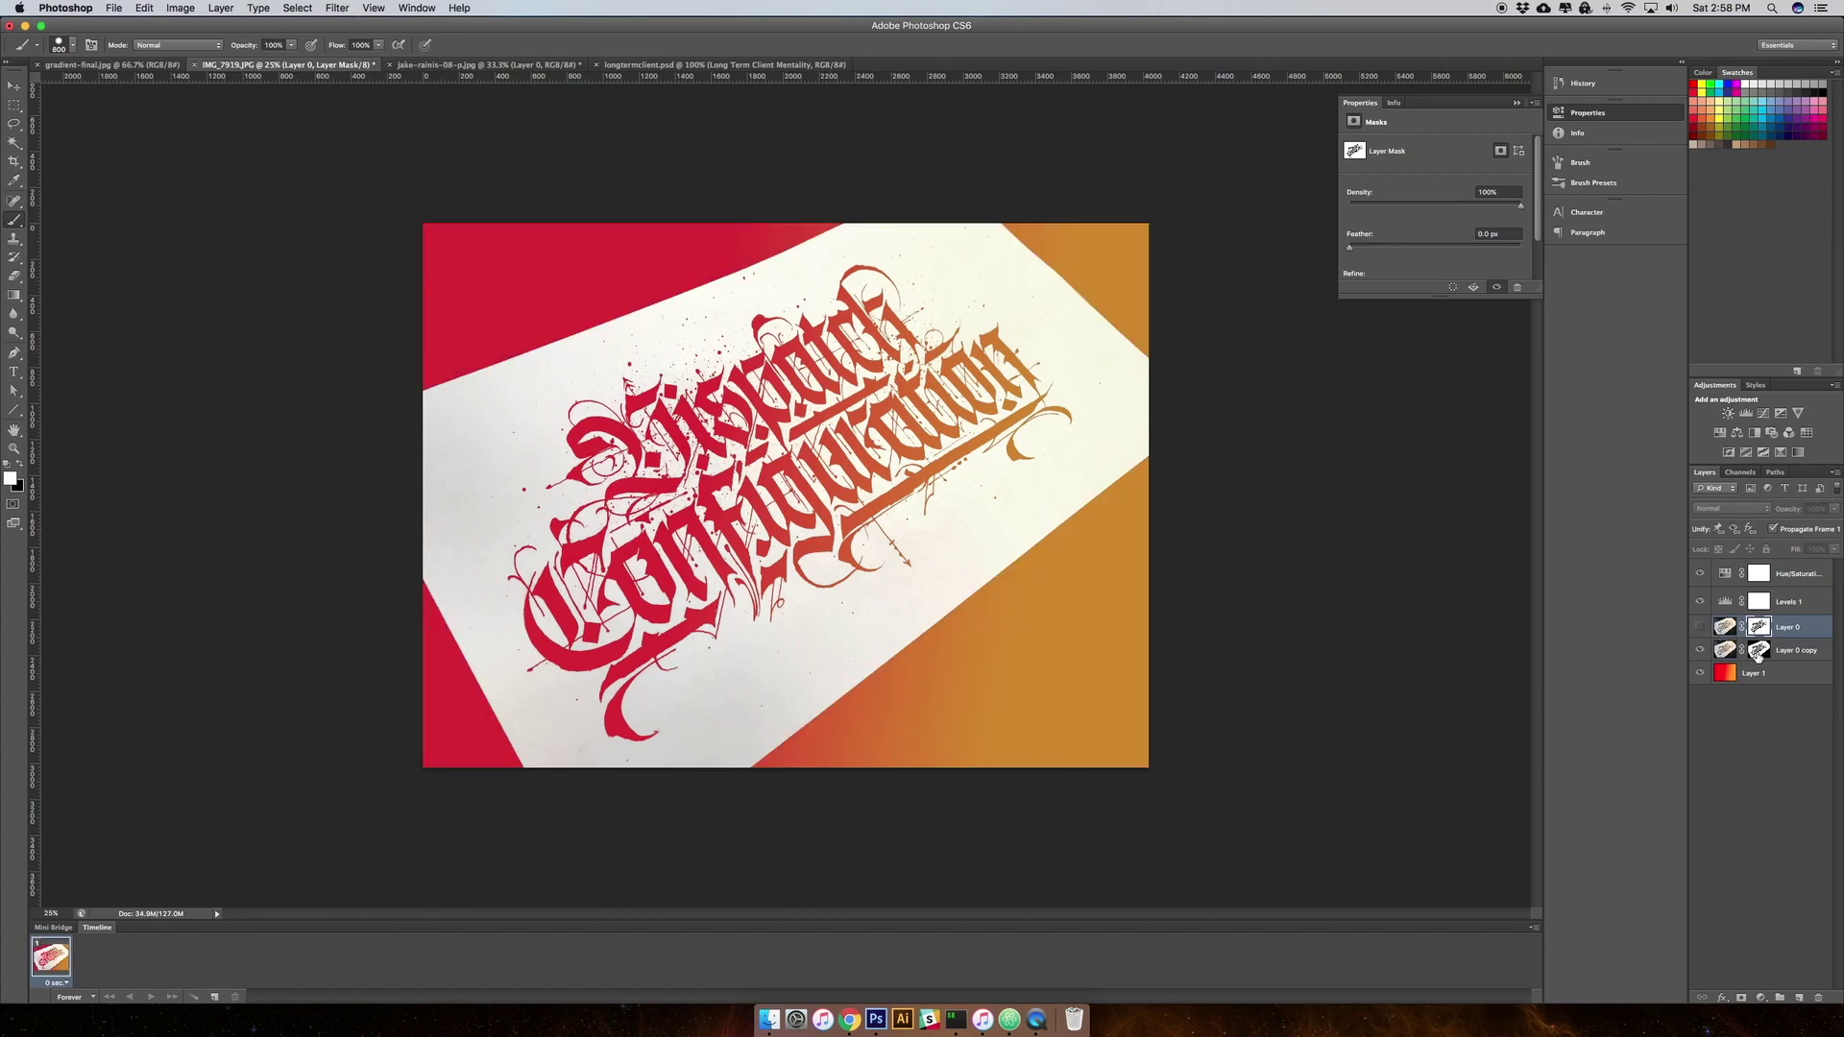
# Delete Layer 0 copy's layer mask
pyautogui.click(1758, 651)
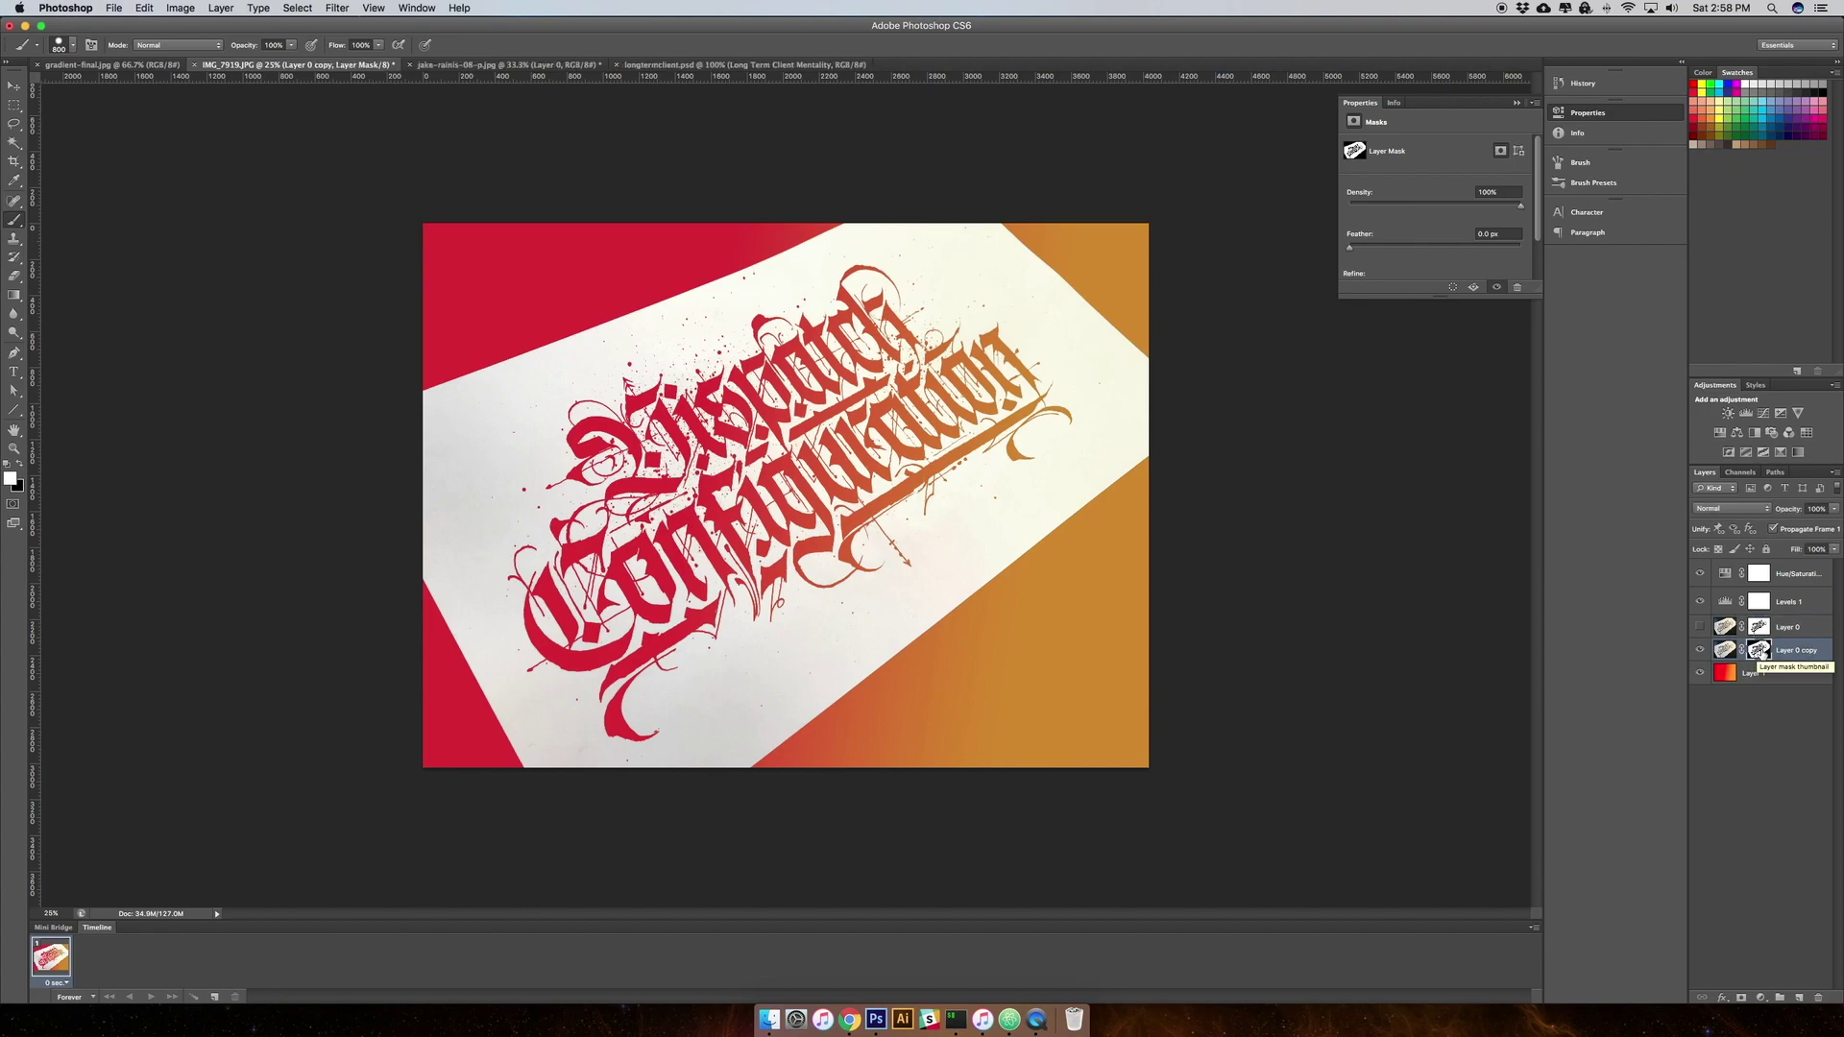
pyautogui.rightClick(1758, 651)
pyautogui.click(1735, 677)
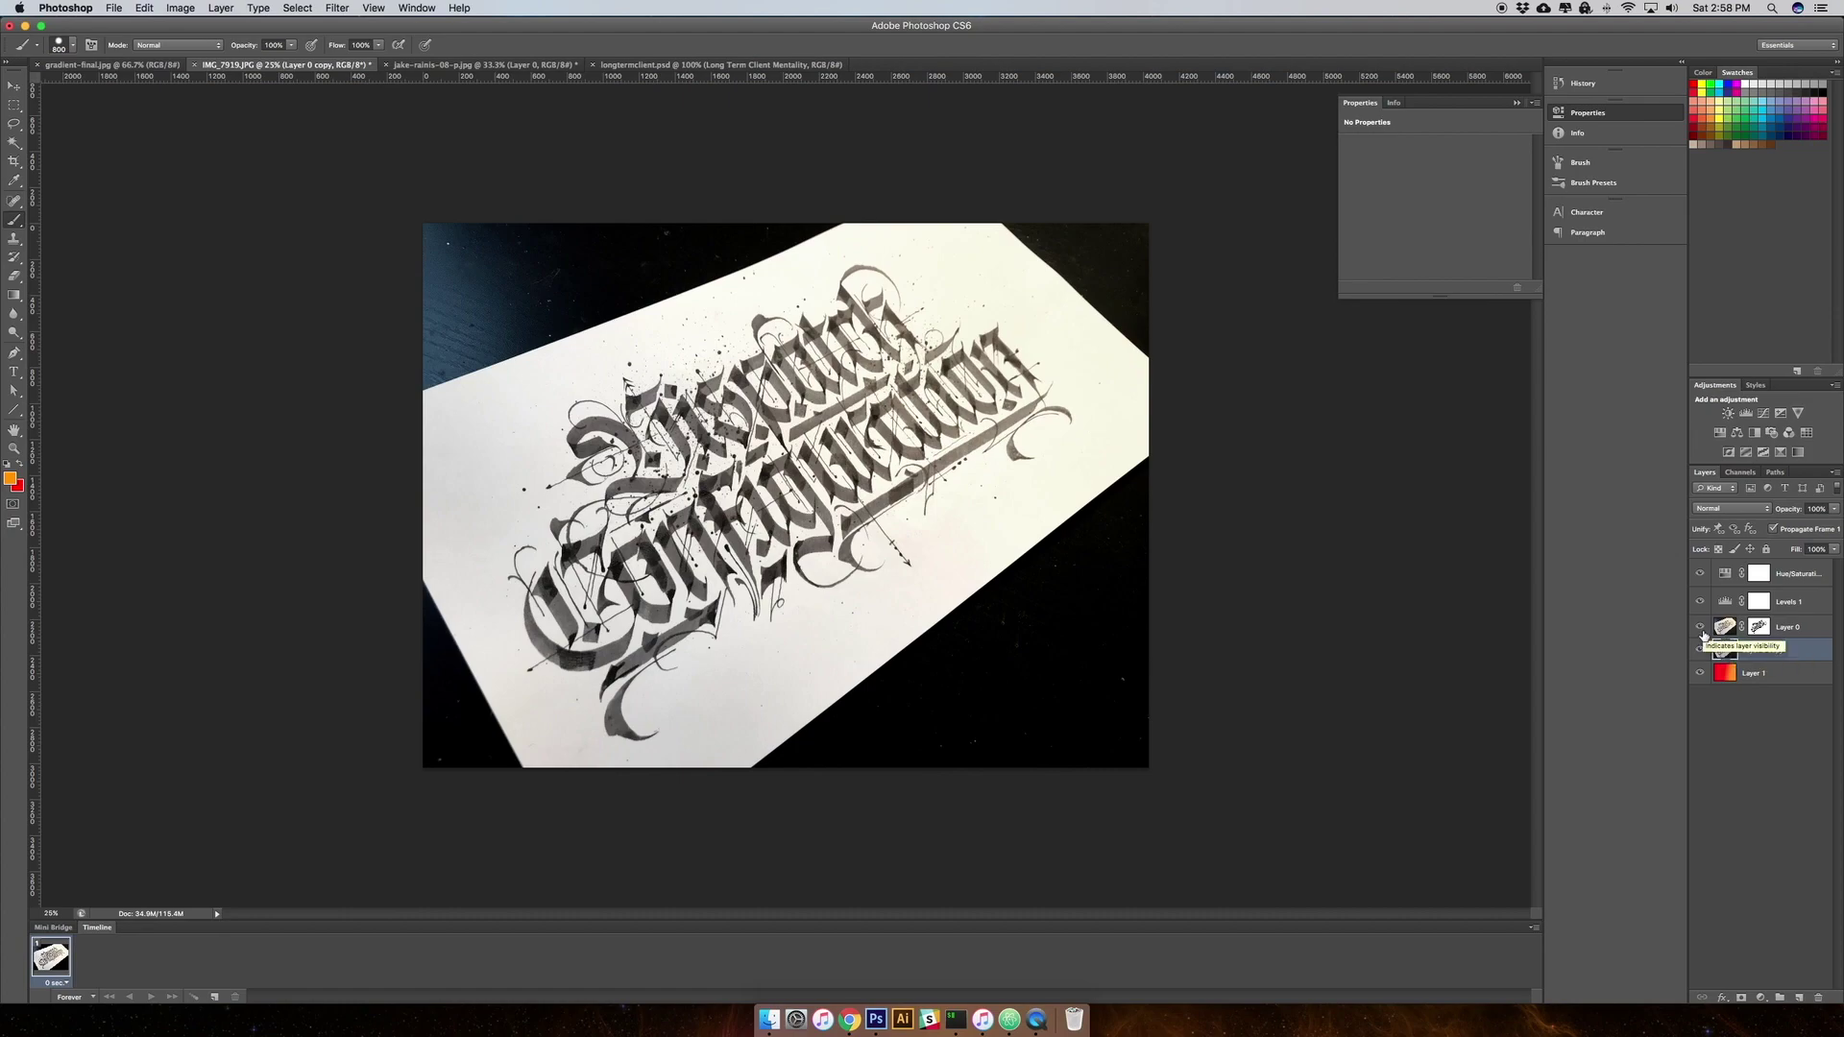
# Set Layer 0 copy's opacity to about 61%
pyautogui.click(1835, 509)
pyautogui.moveTo(1822, 524); pyautogui.dragTo(1763, 527)
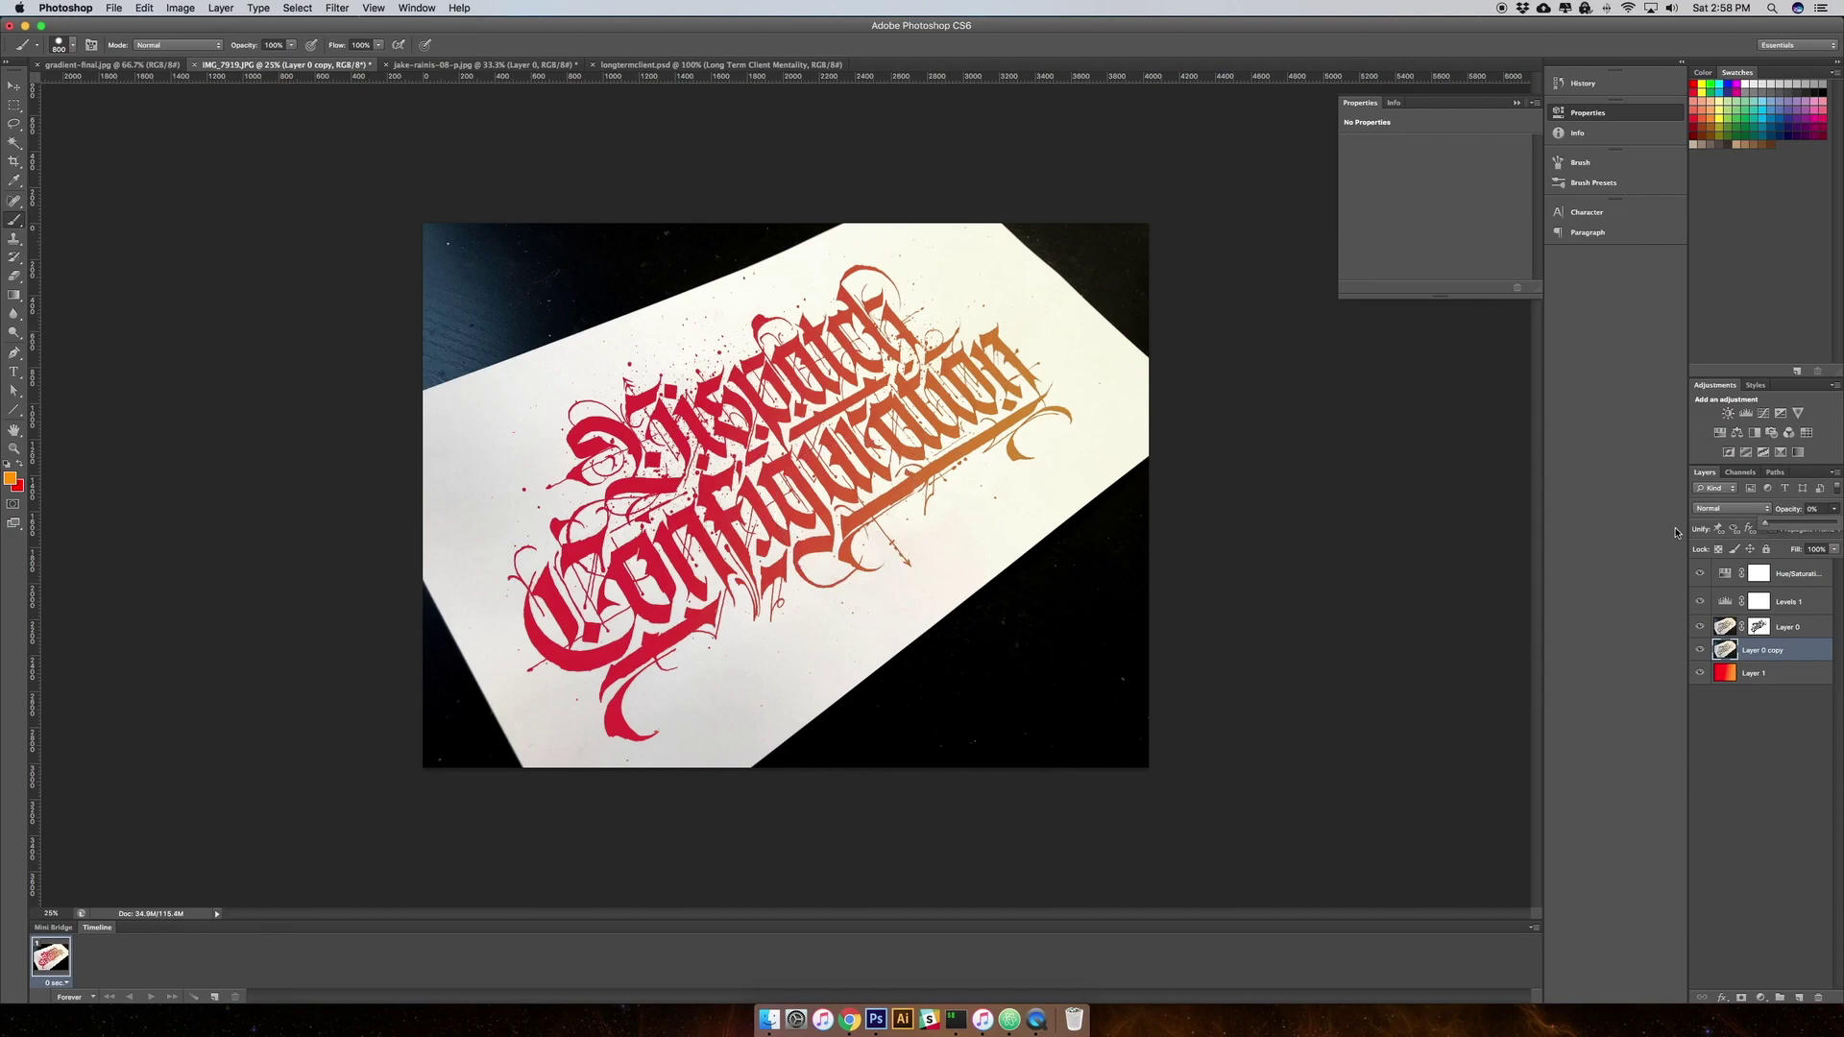
pyautogui.moveTo(1764, 527); pyautogui.dragTo(1789, 527)
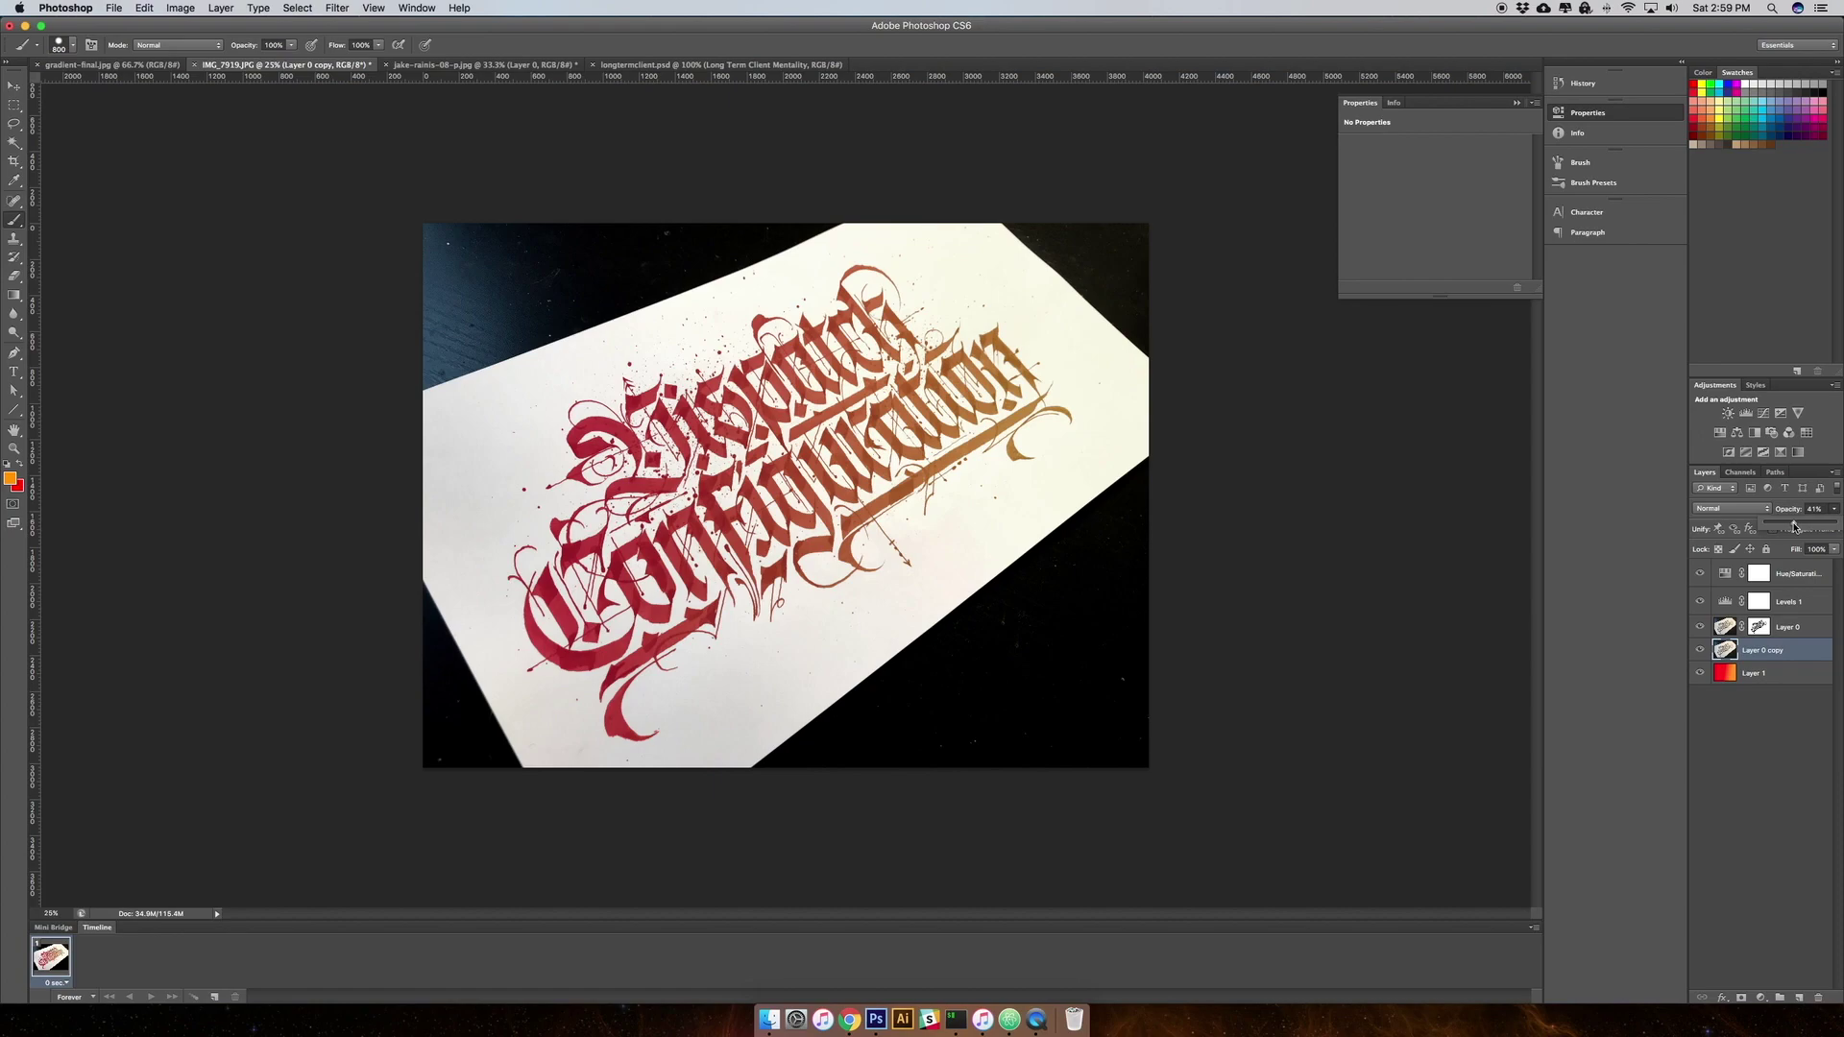
pyautogui.press('super+equal')
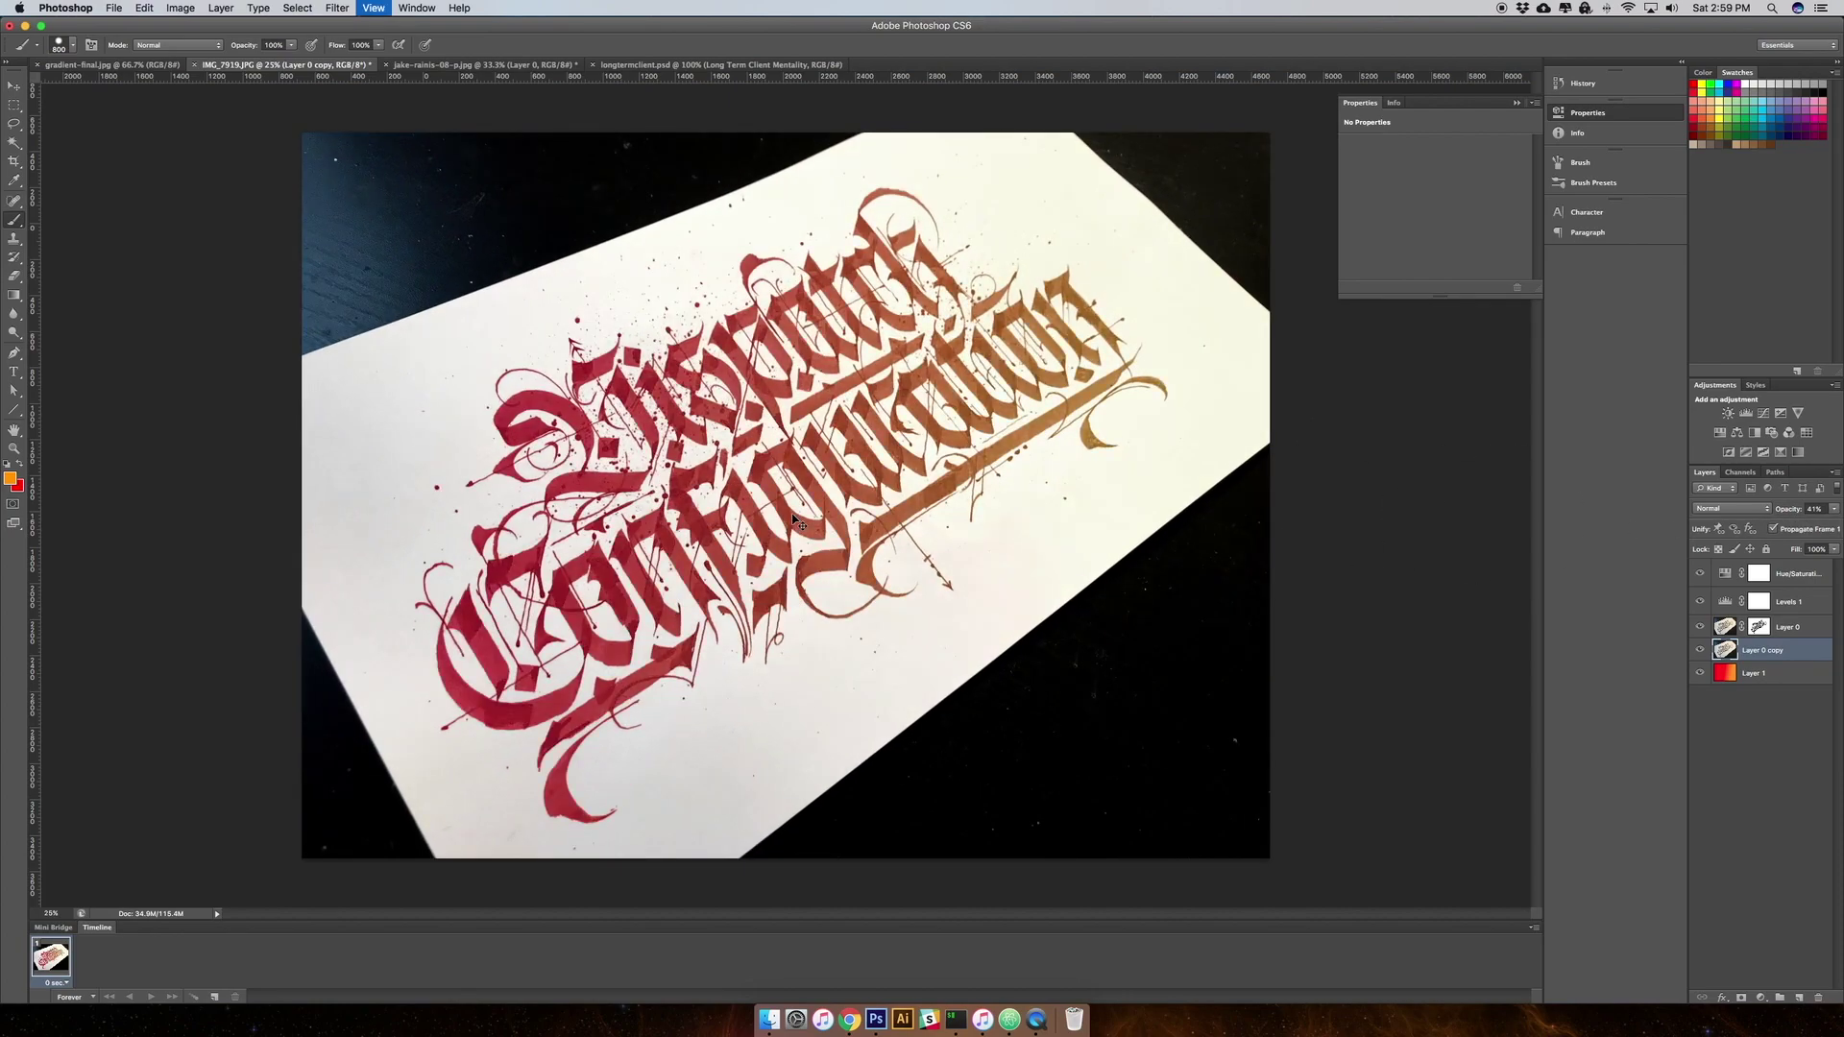
pyautogui.press('super+equal')
pyautogui.press('v')
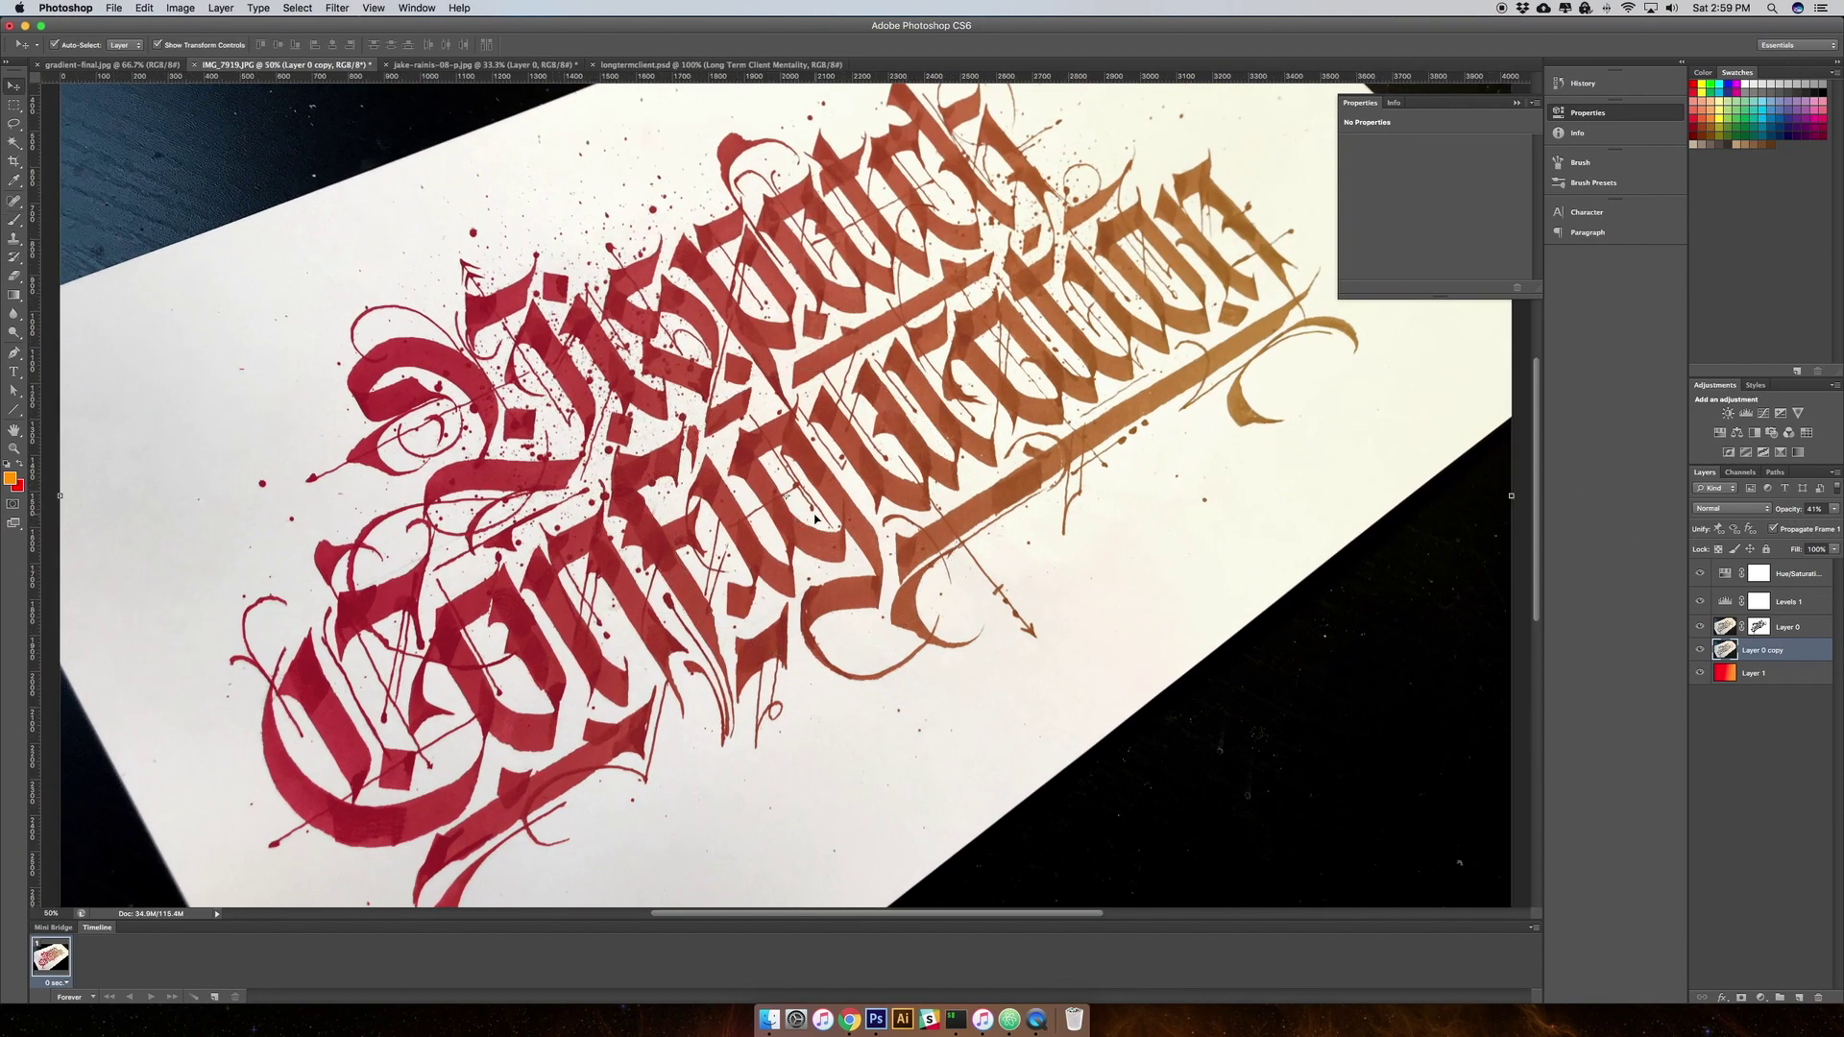
pyautogui.press('super+minus')
pyautogui.press('super+minus')
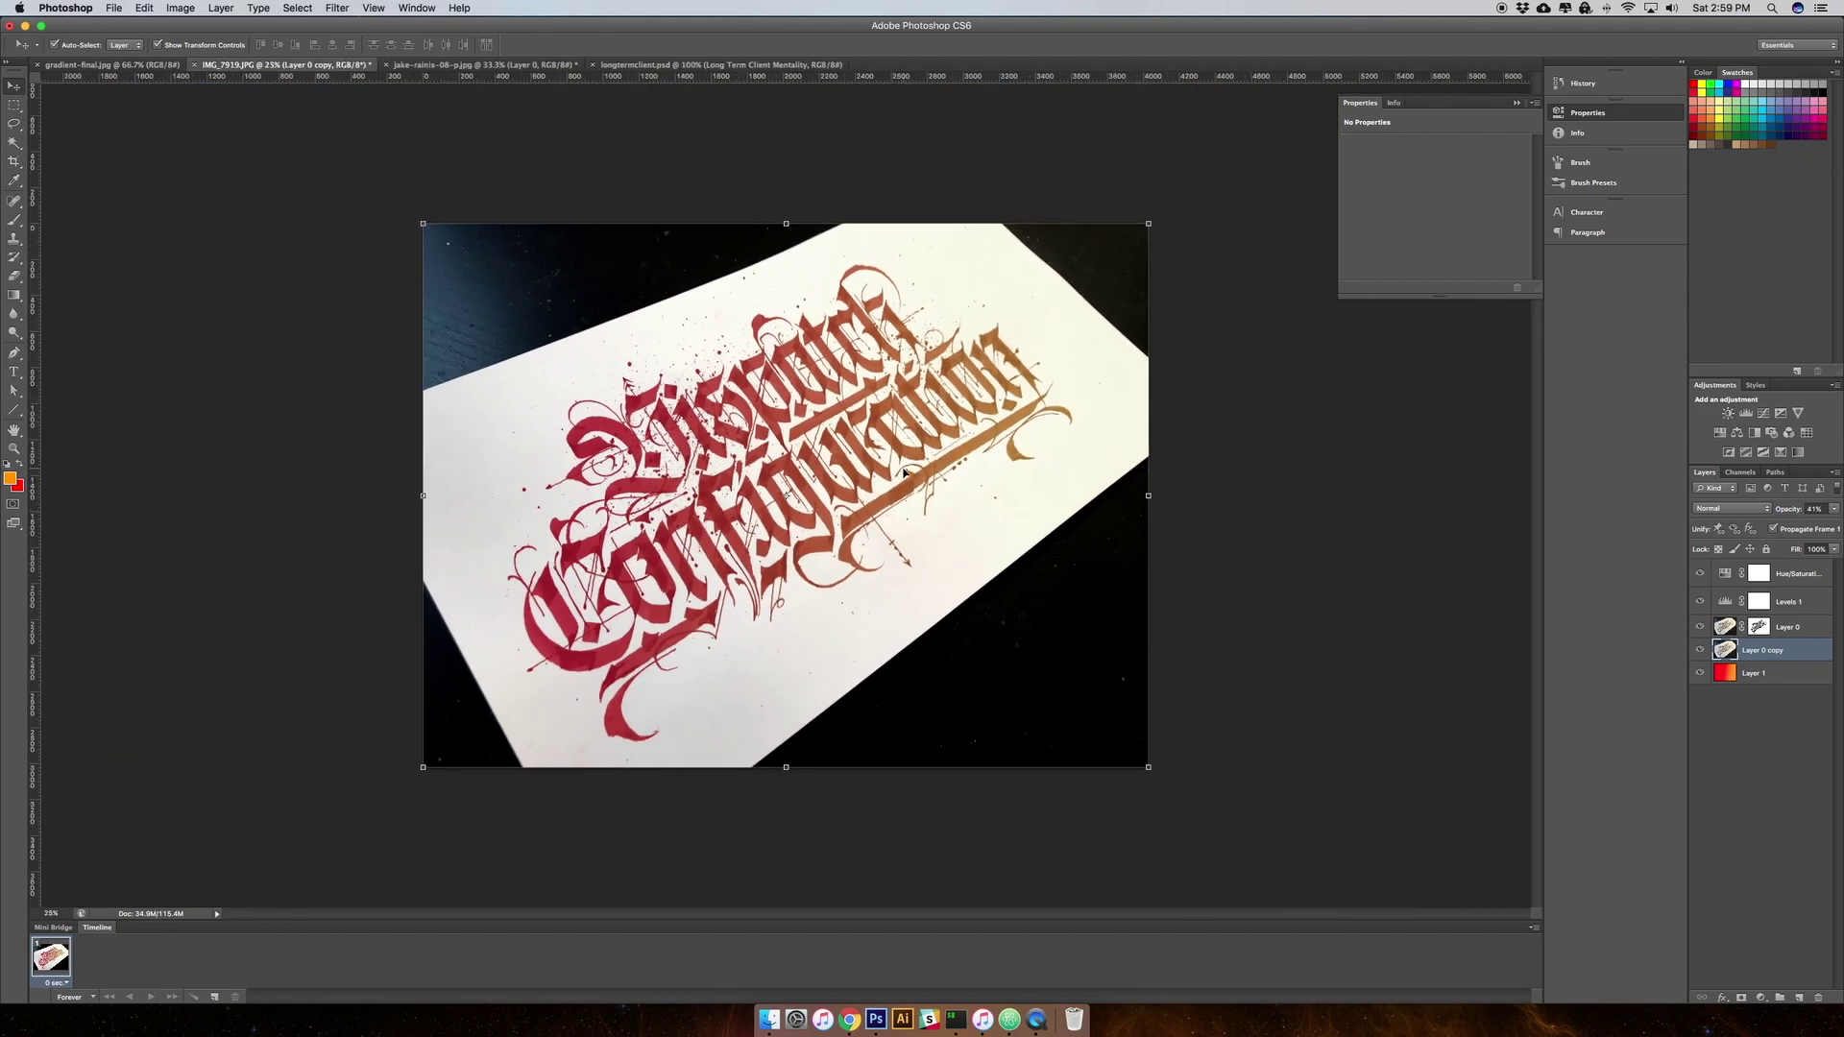
pyautogui.click(1761, 675)
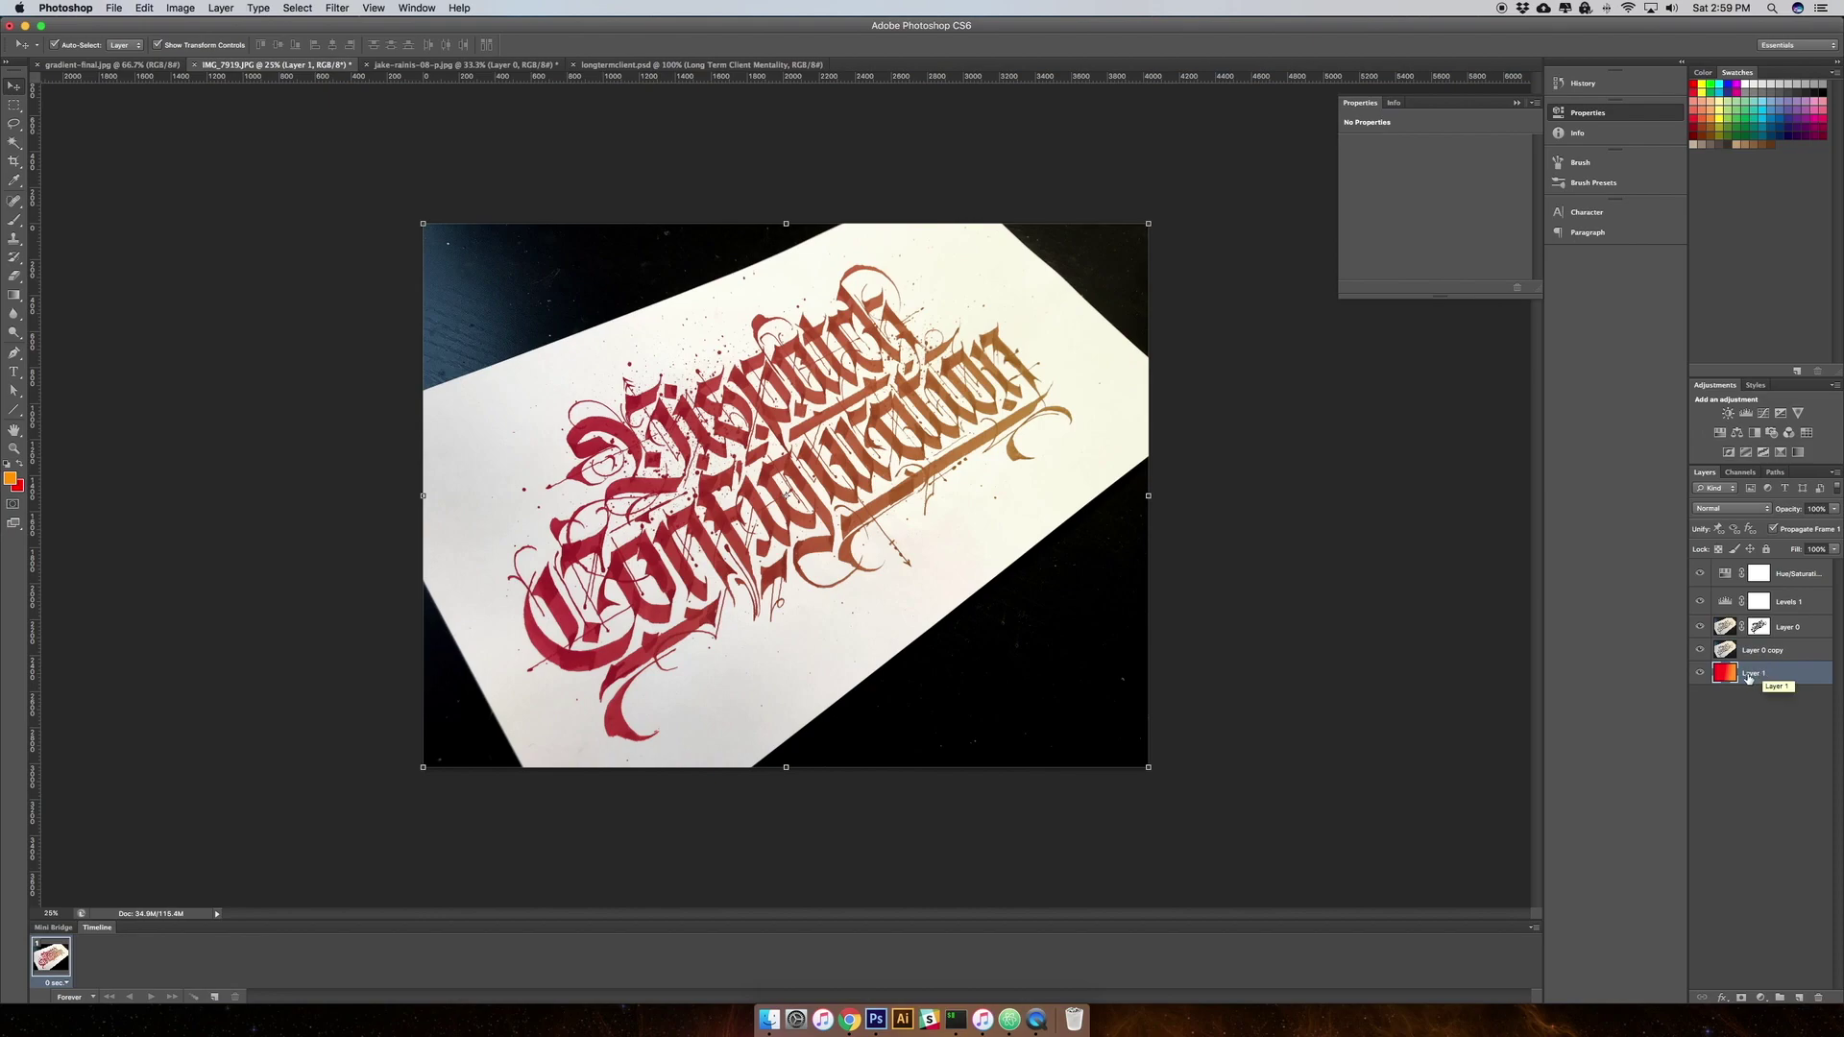
pyautogui.rightClick(1747, 675)
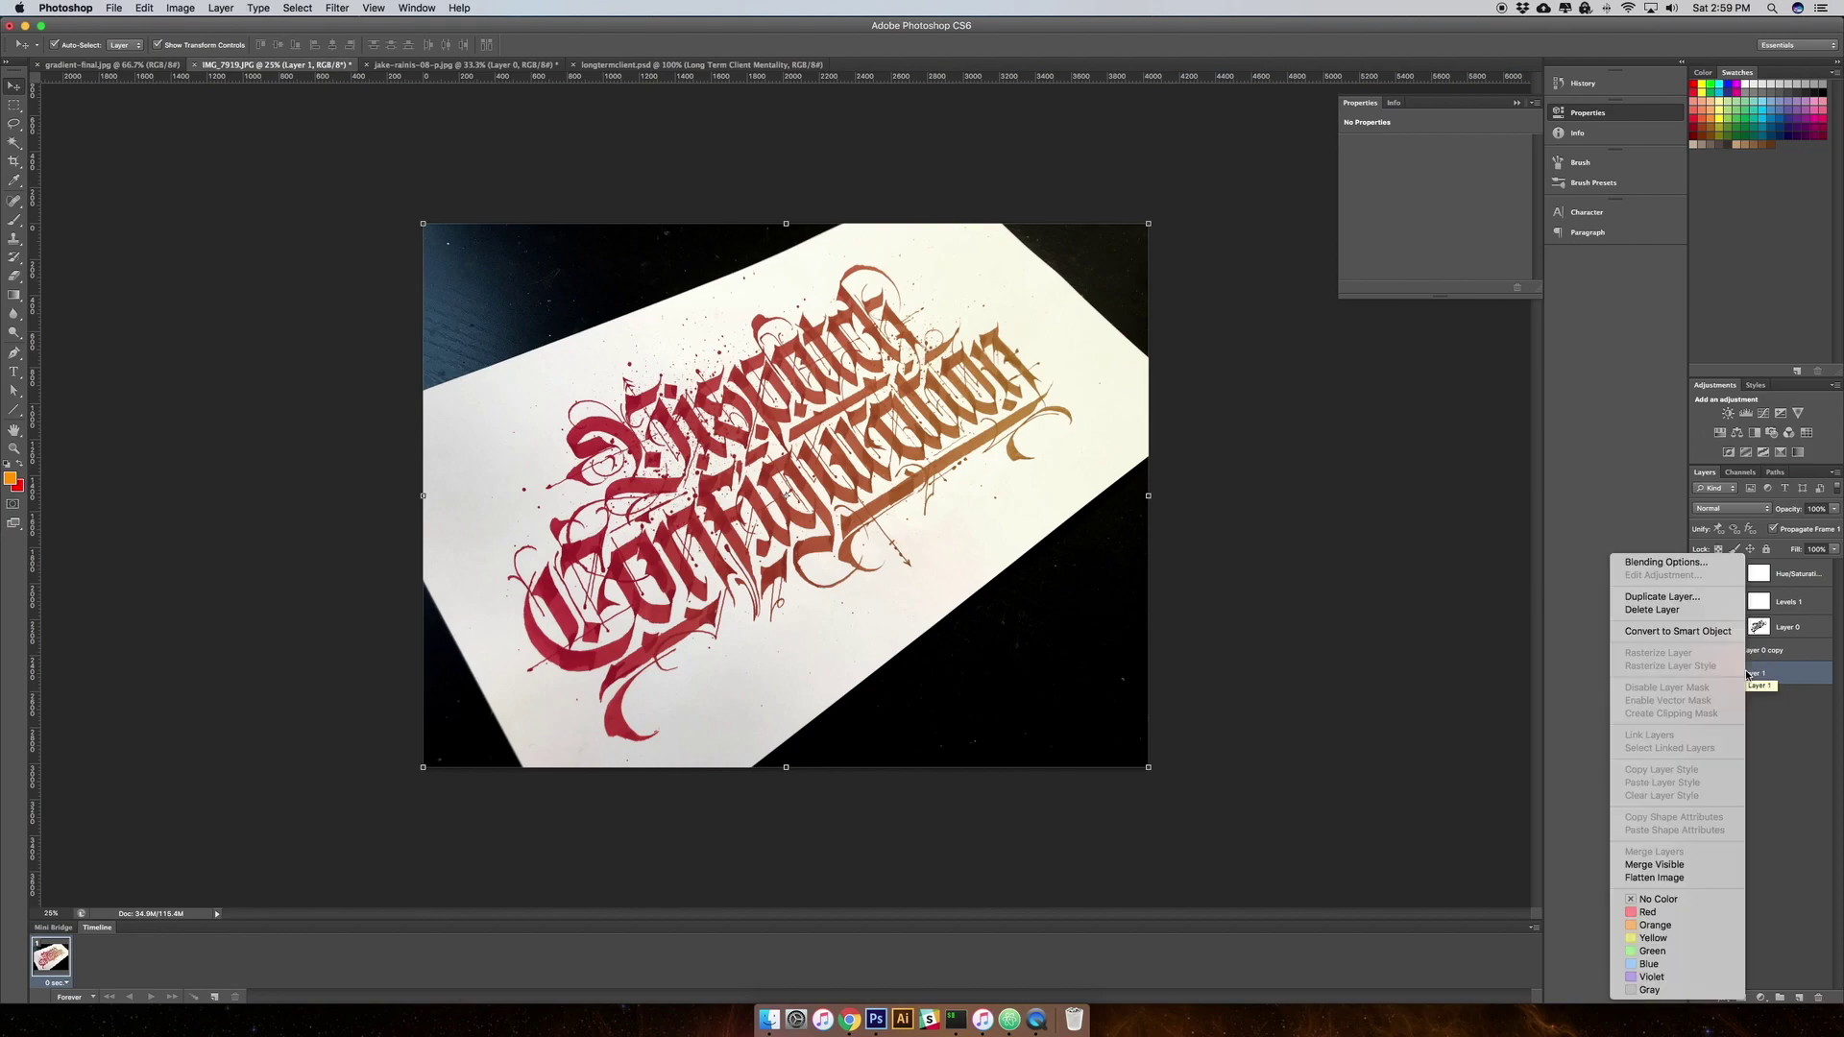
pyautogui.press('Escape')
pyautogui.press('space')
pyautogui.moveTo(1365, 349); pyautogui.dragTo(1311, 349)
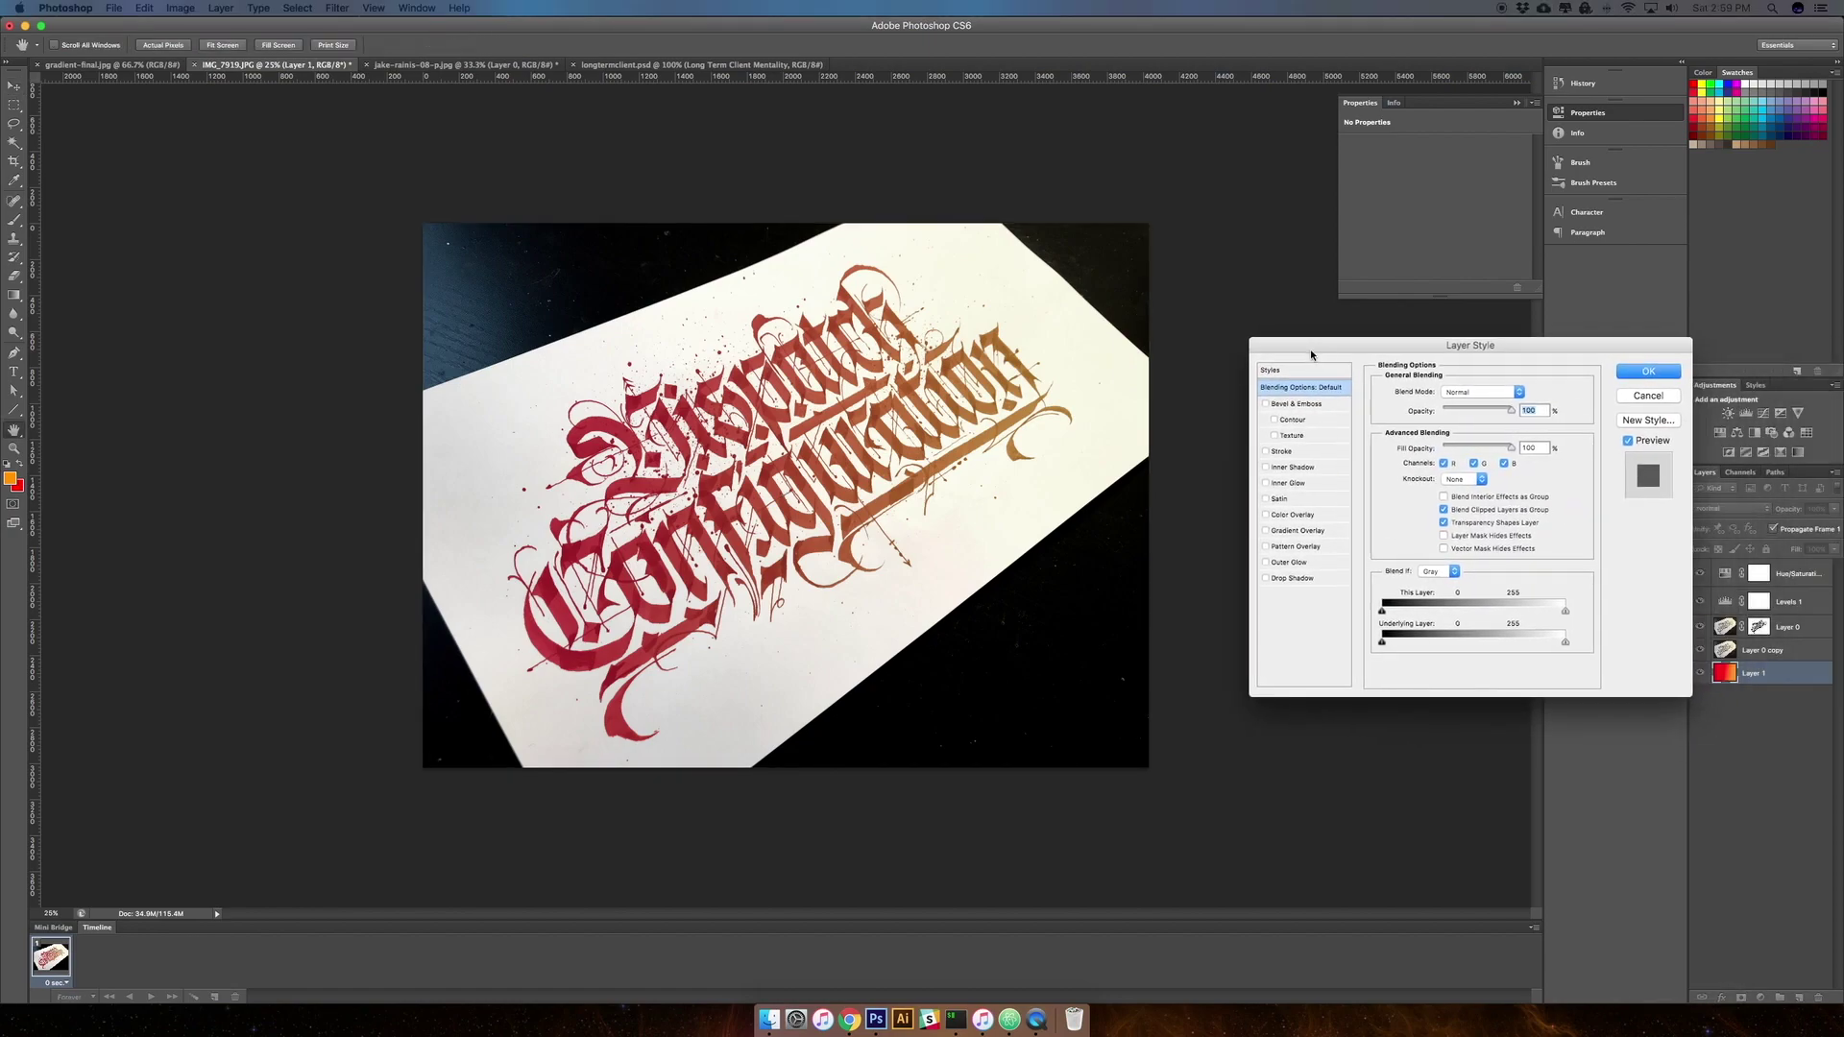
pyautogui.click(1266, 531)
pyautogui.click(1297, 530)
pyautogui.click(1502, 428)
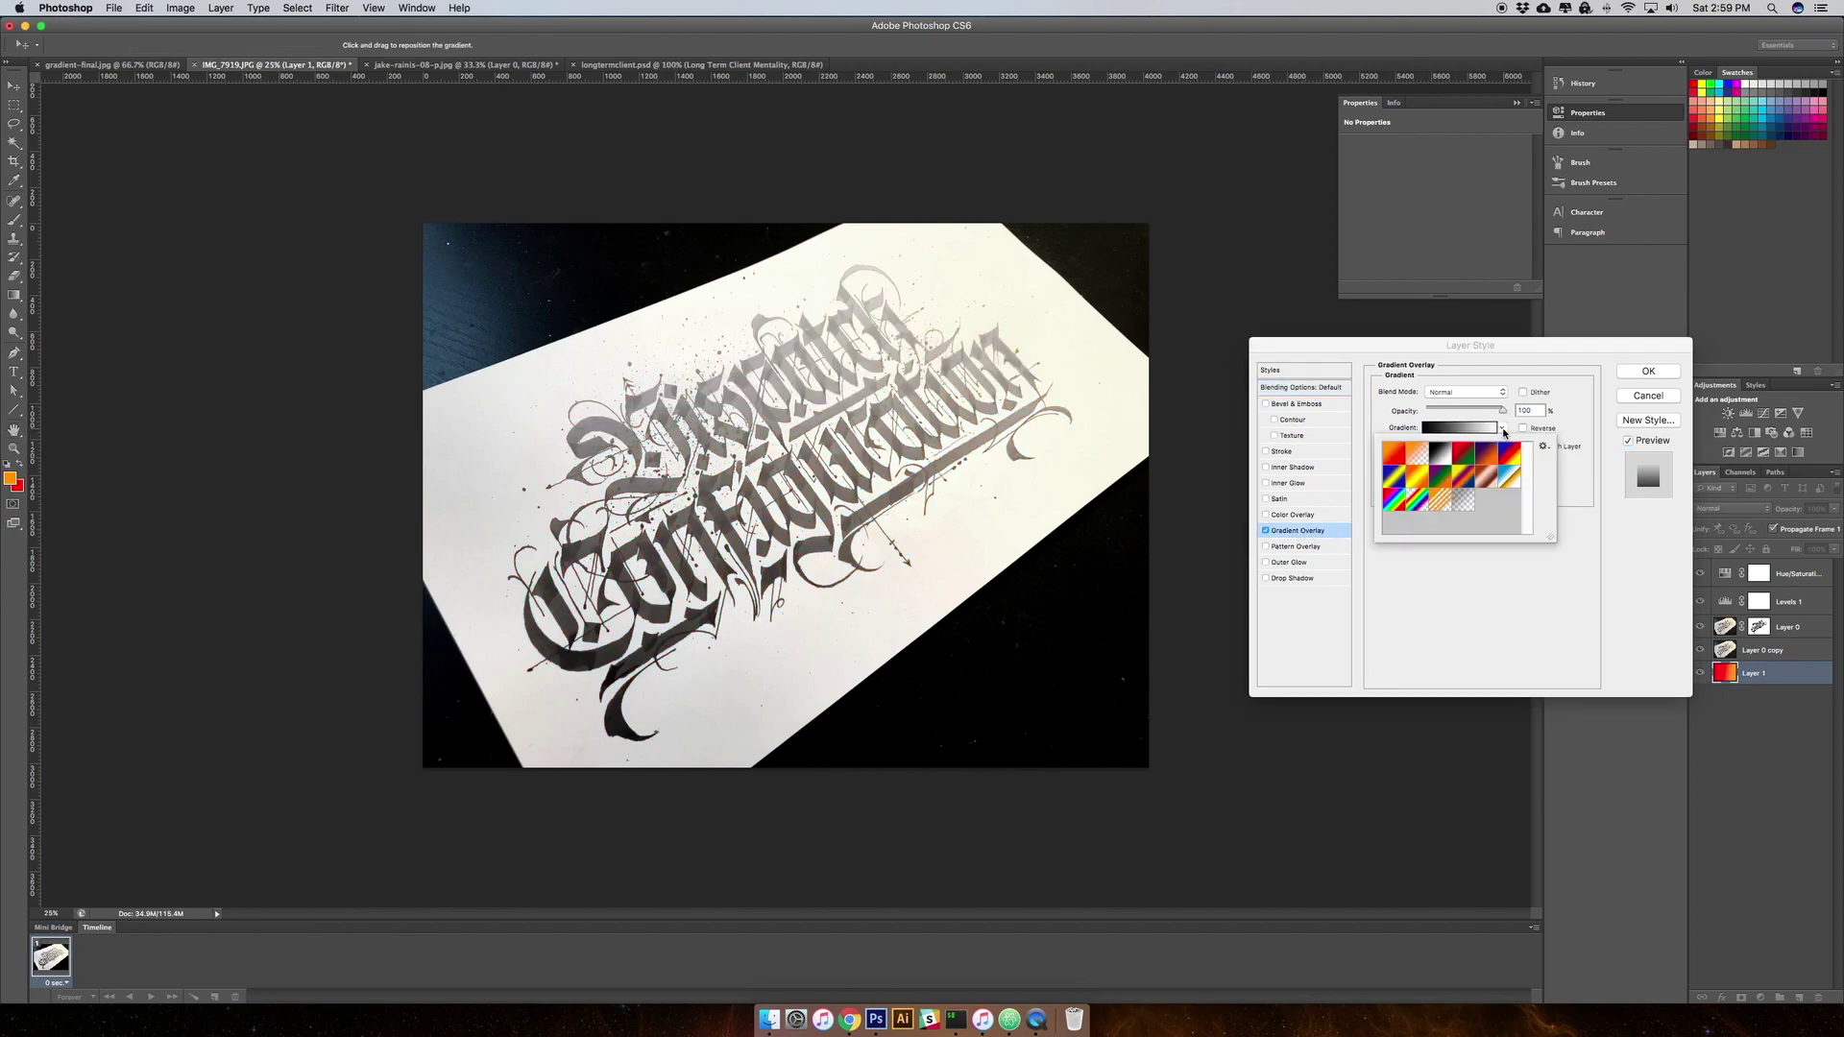
pyautogui.click(1422, 483)
pyautogui.click(1441, 483)
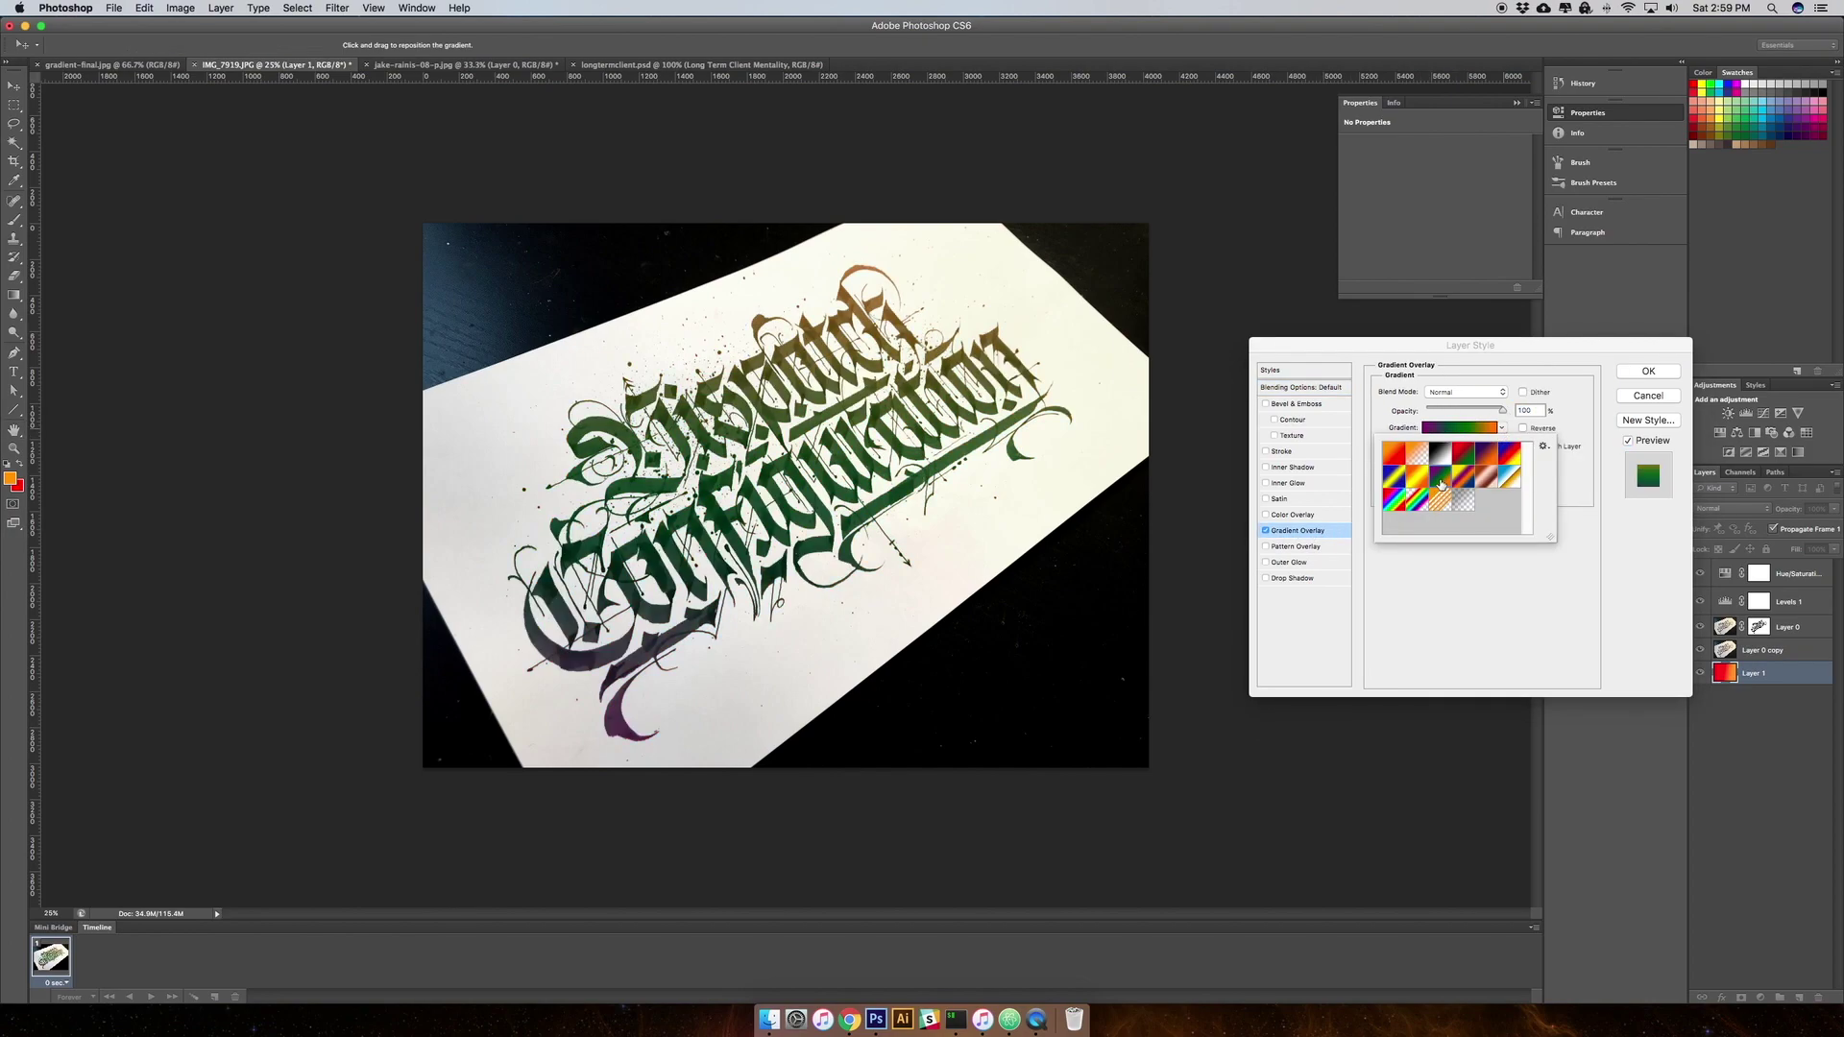
pyautogui.click(1461, 480)
pyautogui.click(1401, 503)
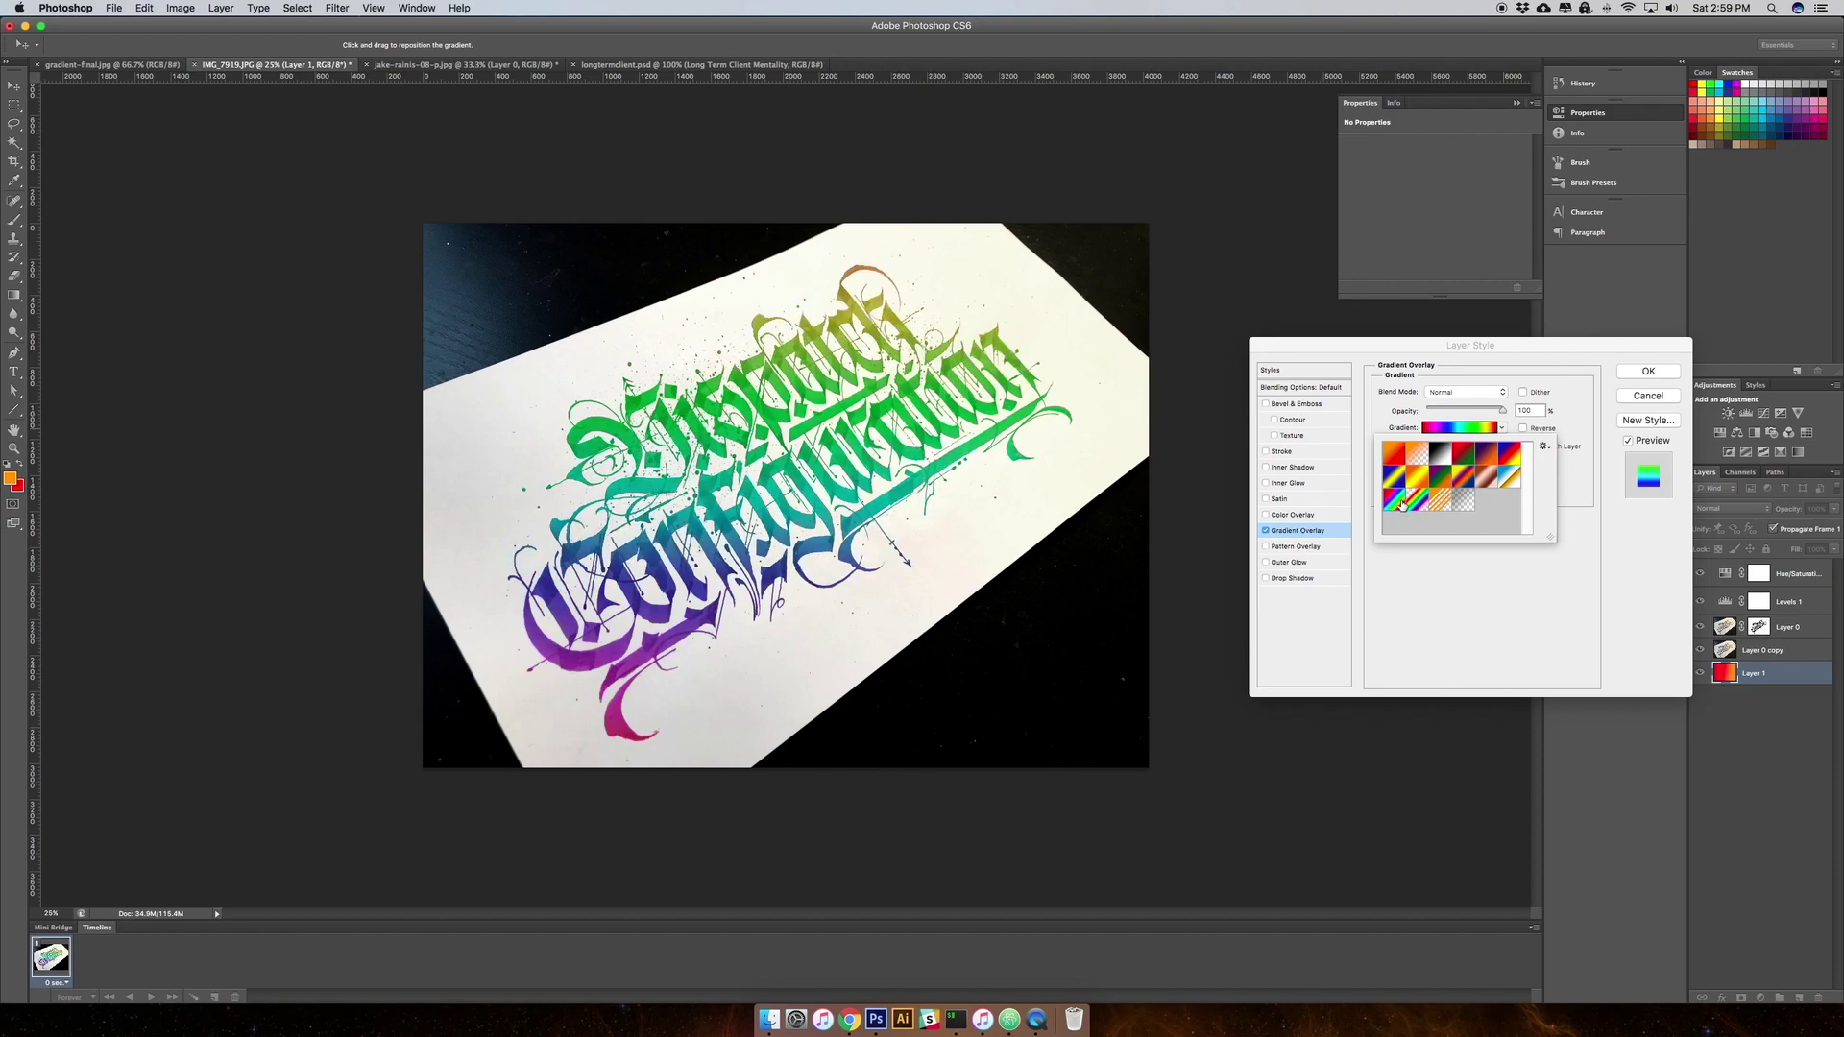
pyautogui.click(1664, 402)
pyautogui.click(1654, 398)
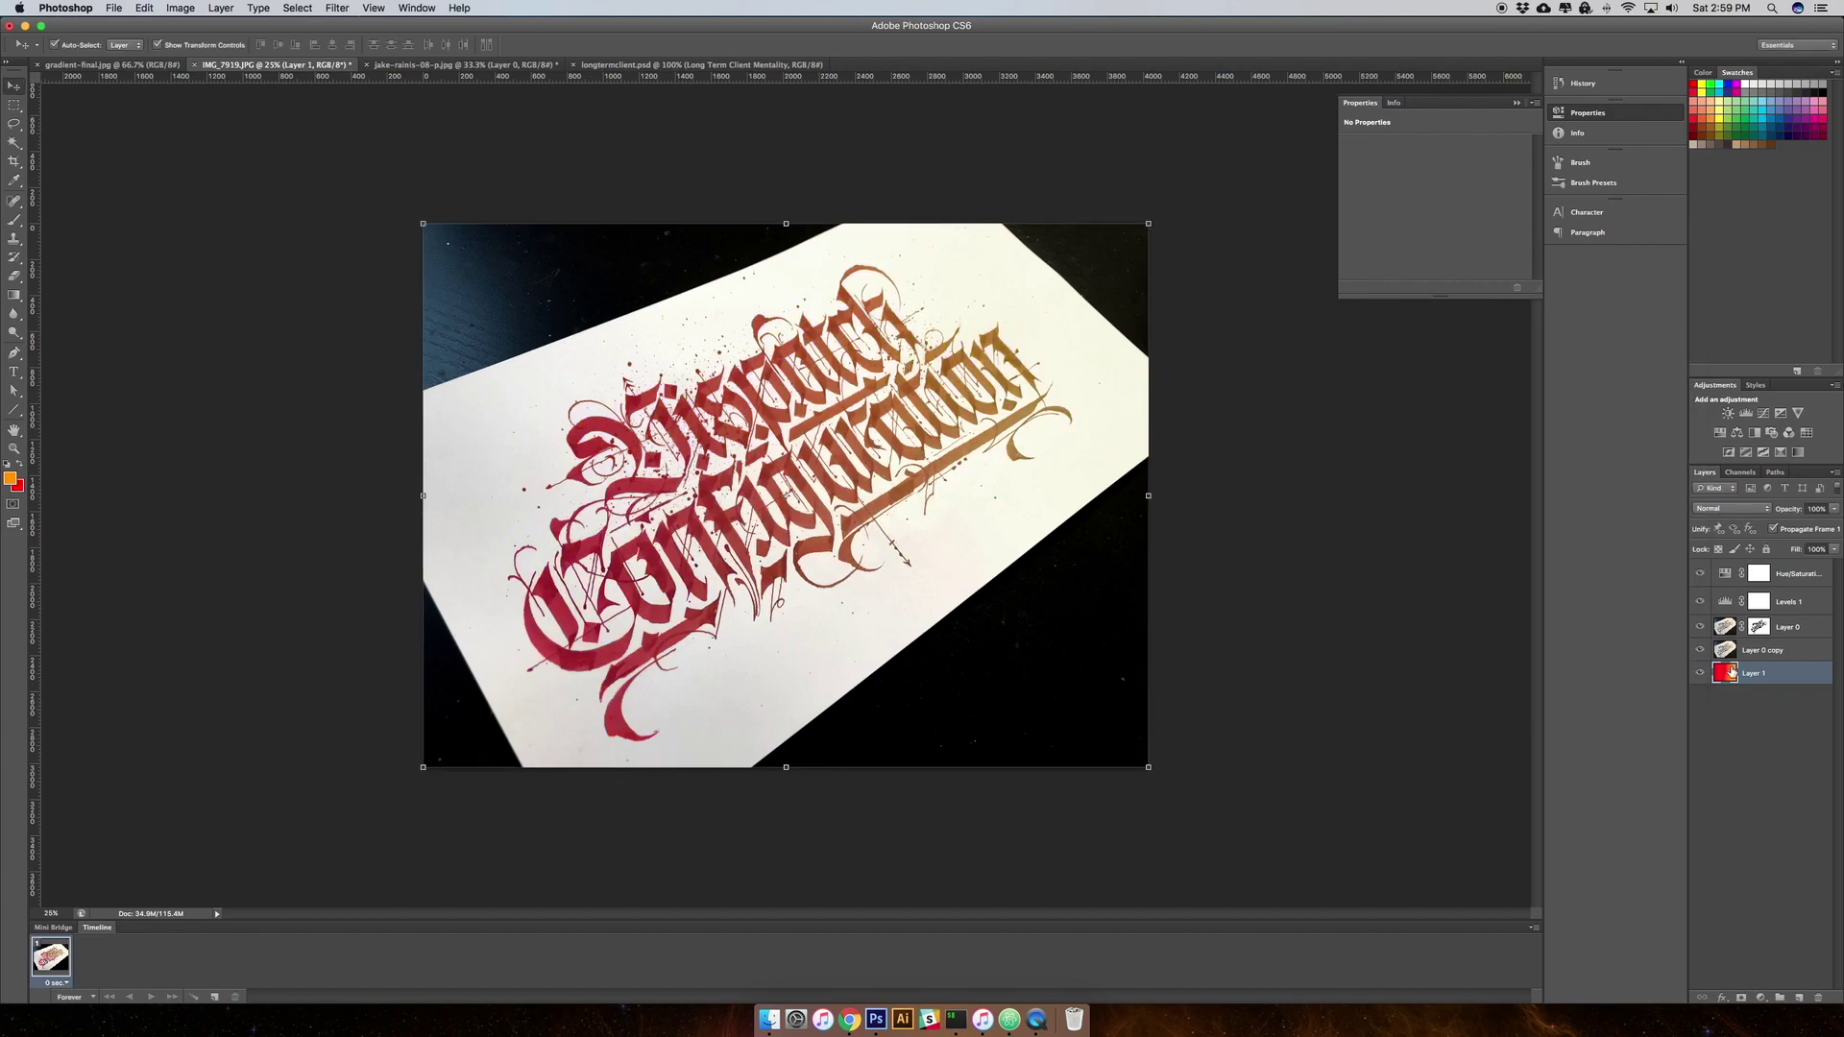
# Set the foreground colour to a bright blue in the Color Picker
pyautogui.click(10, 478)
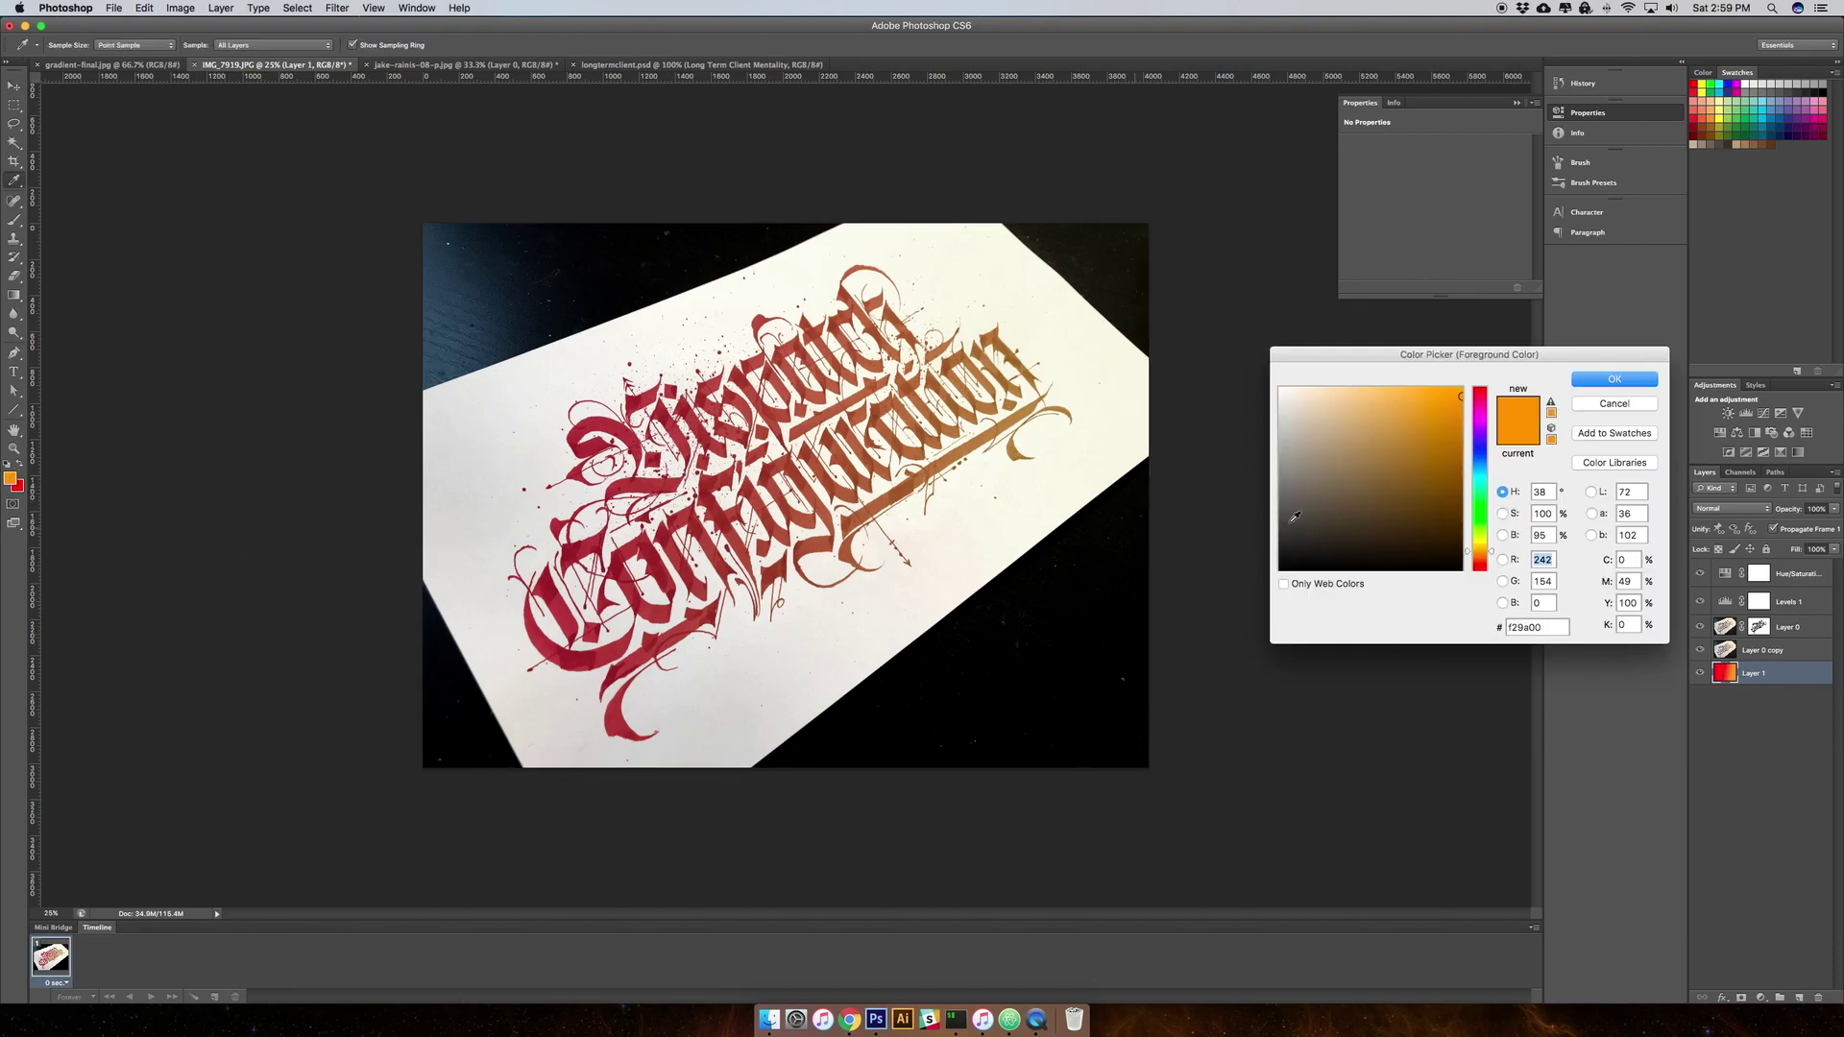
pyautogui.click(1481, 454)
pyautogui.moveTo(1411, 403); pyautogui.dragTo(1436, 390)
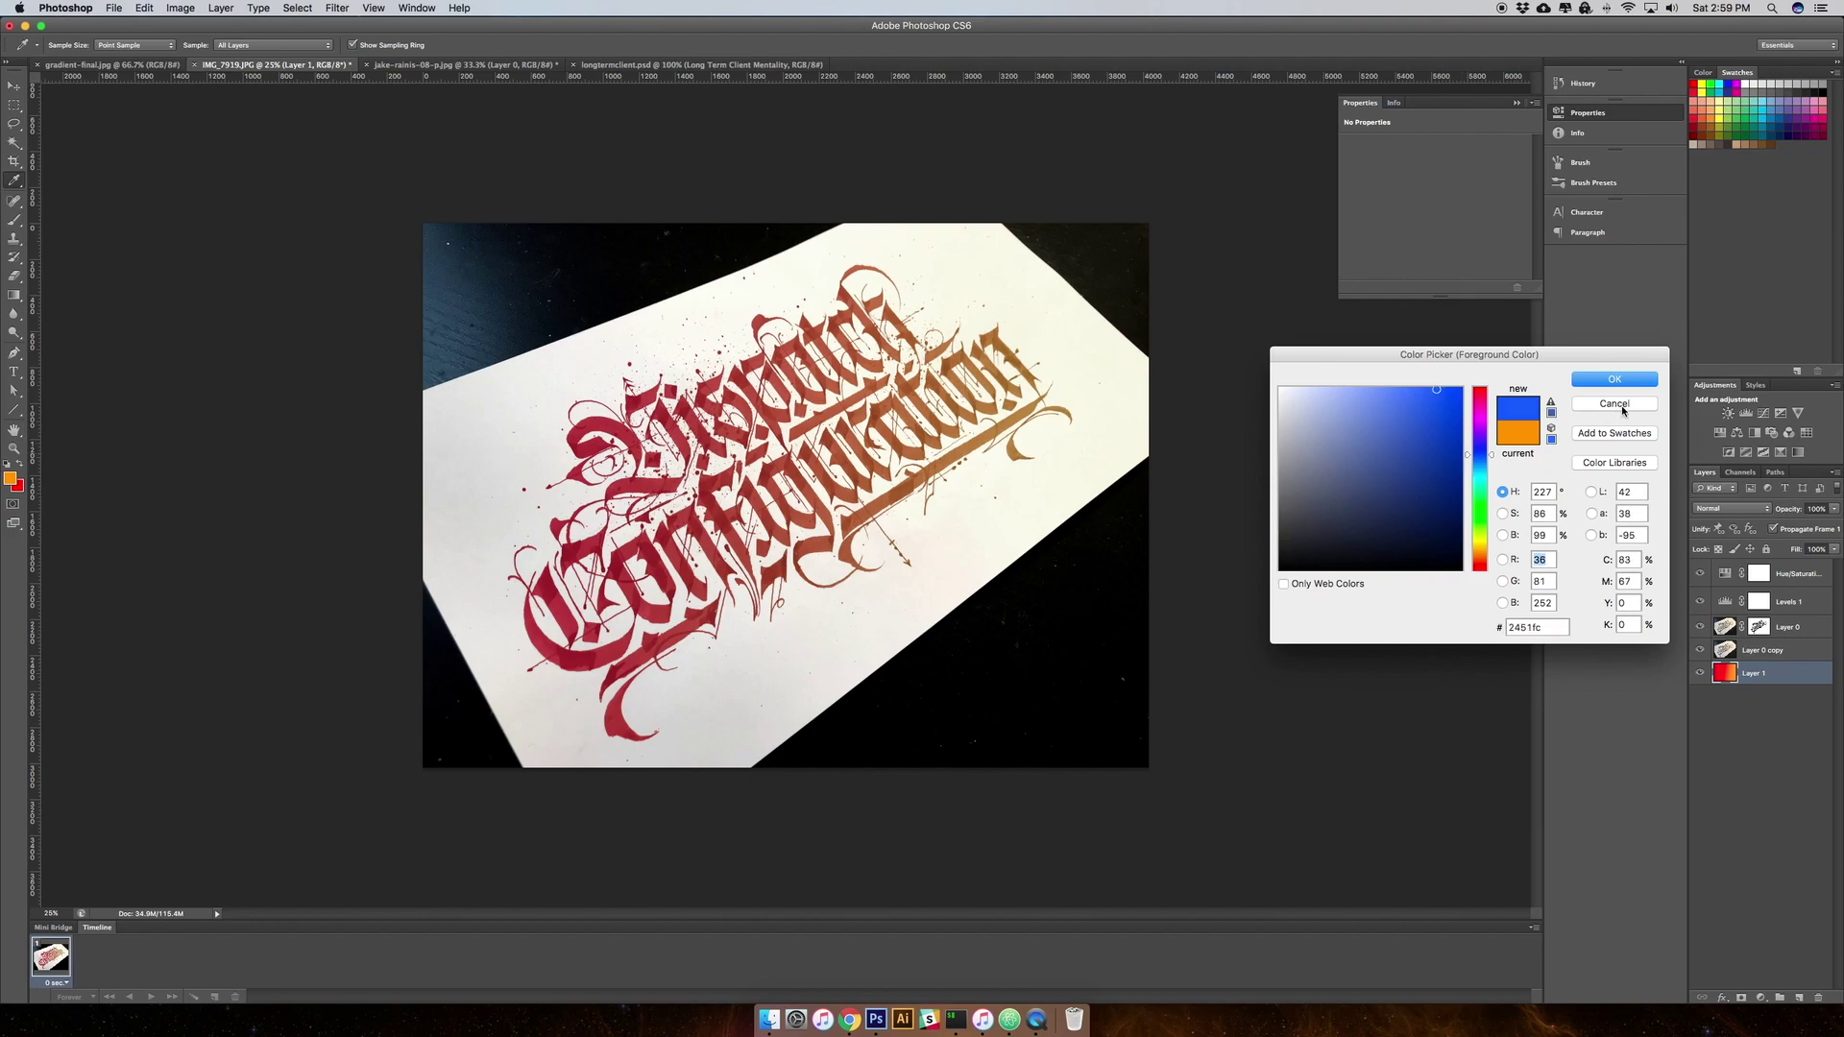
pyautogui.click(1615, 379)
# Set the background colour to a teal-green shade
pyautogui.click(19, 487)
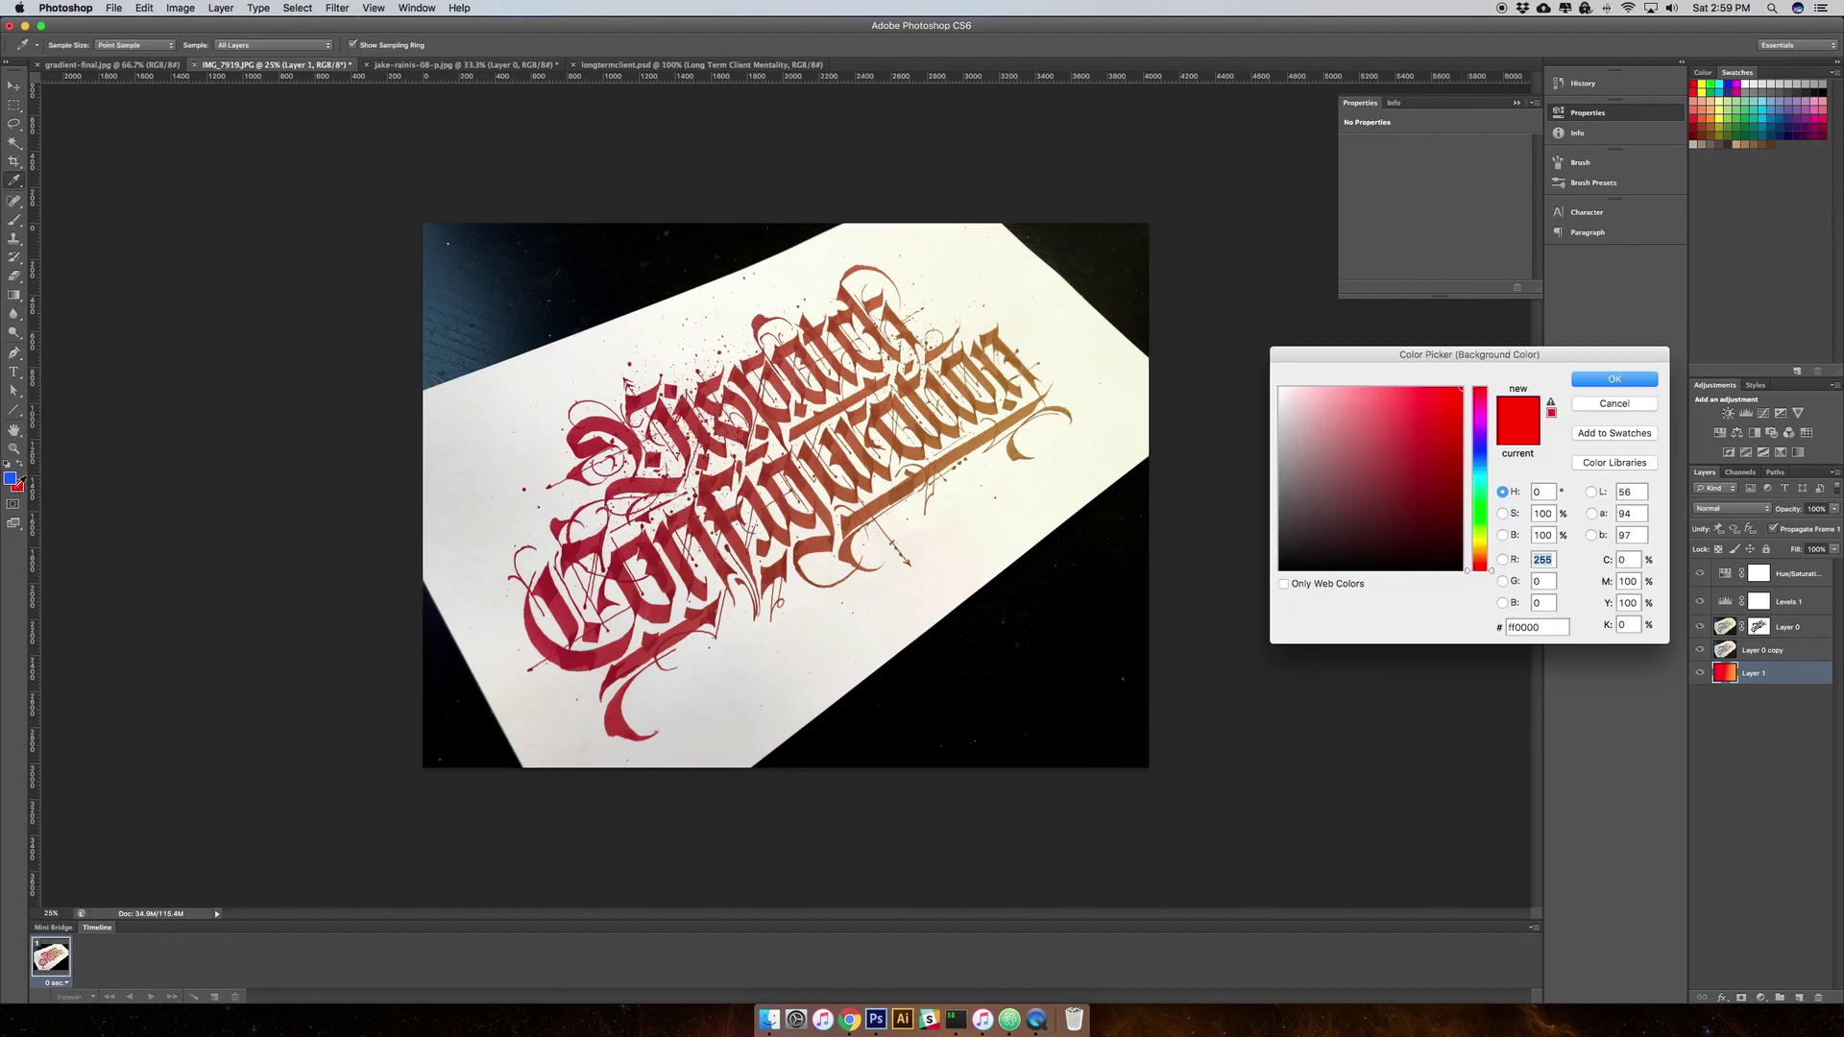
pyautogui.click(1475, 486)
pyautogui.click(1444, 412)
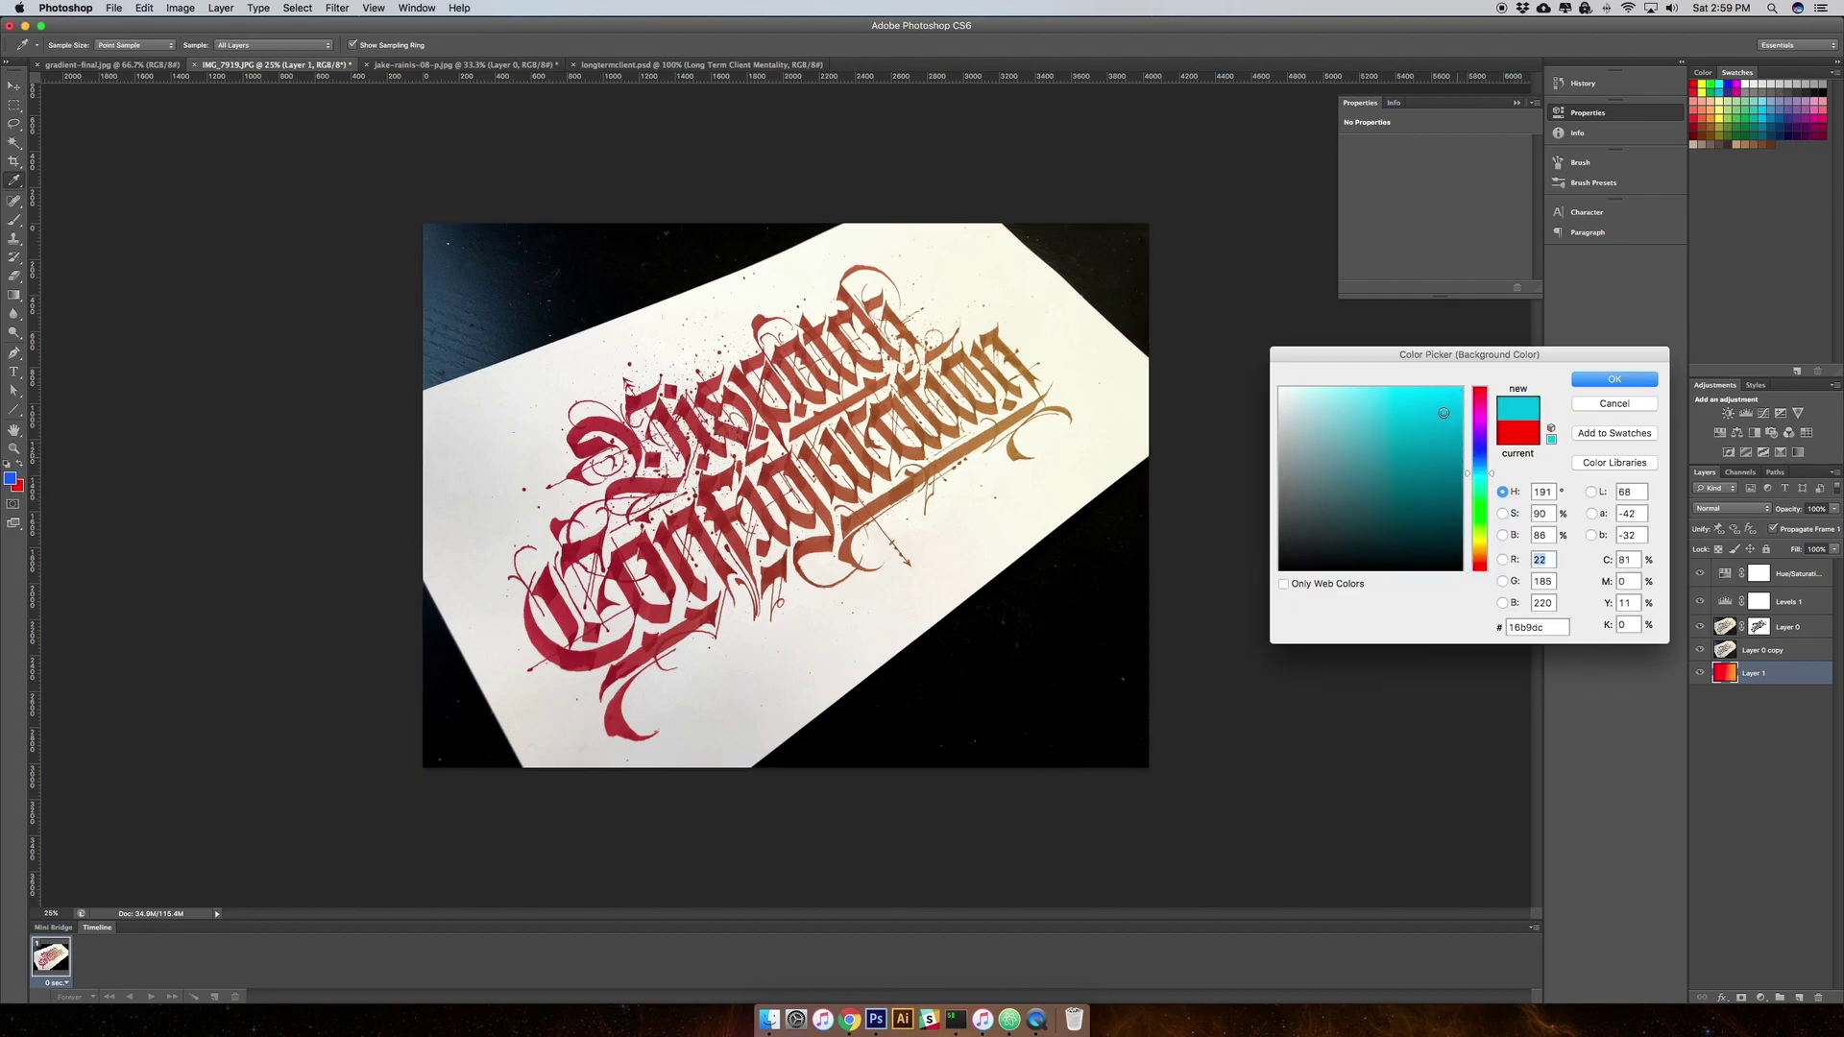
pyautogui.click(1490, 488)
pyautogui.click(1490, 489)
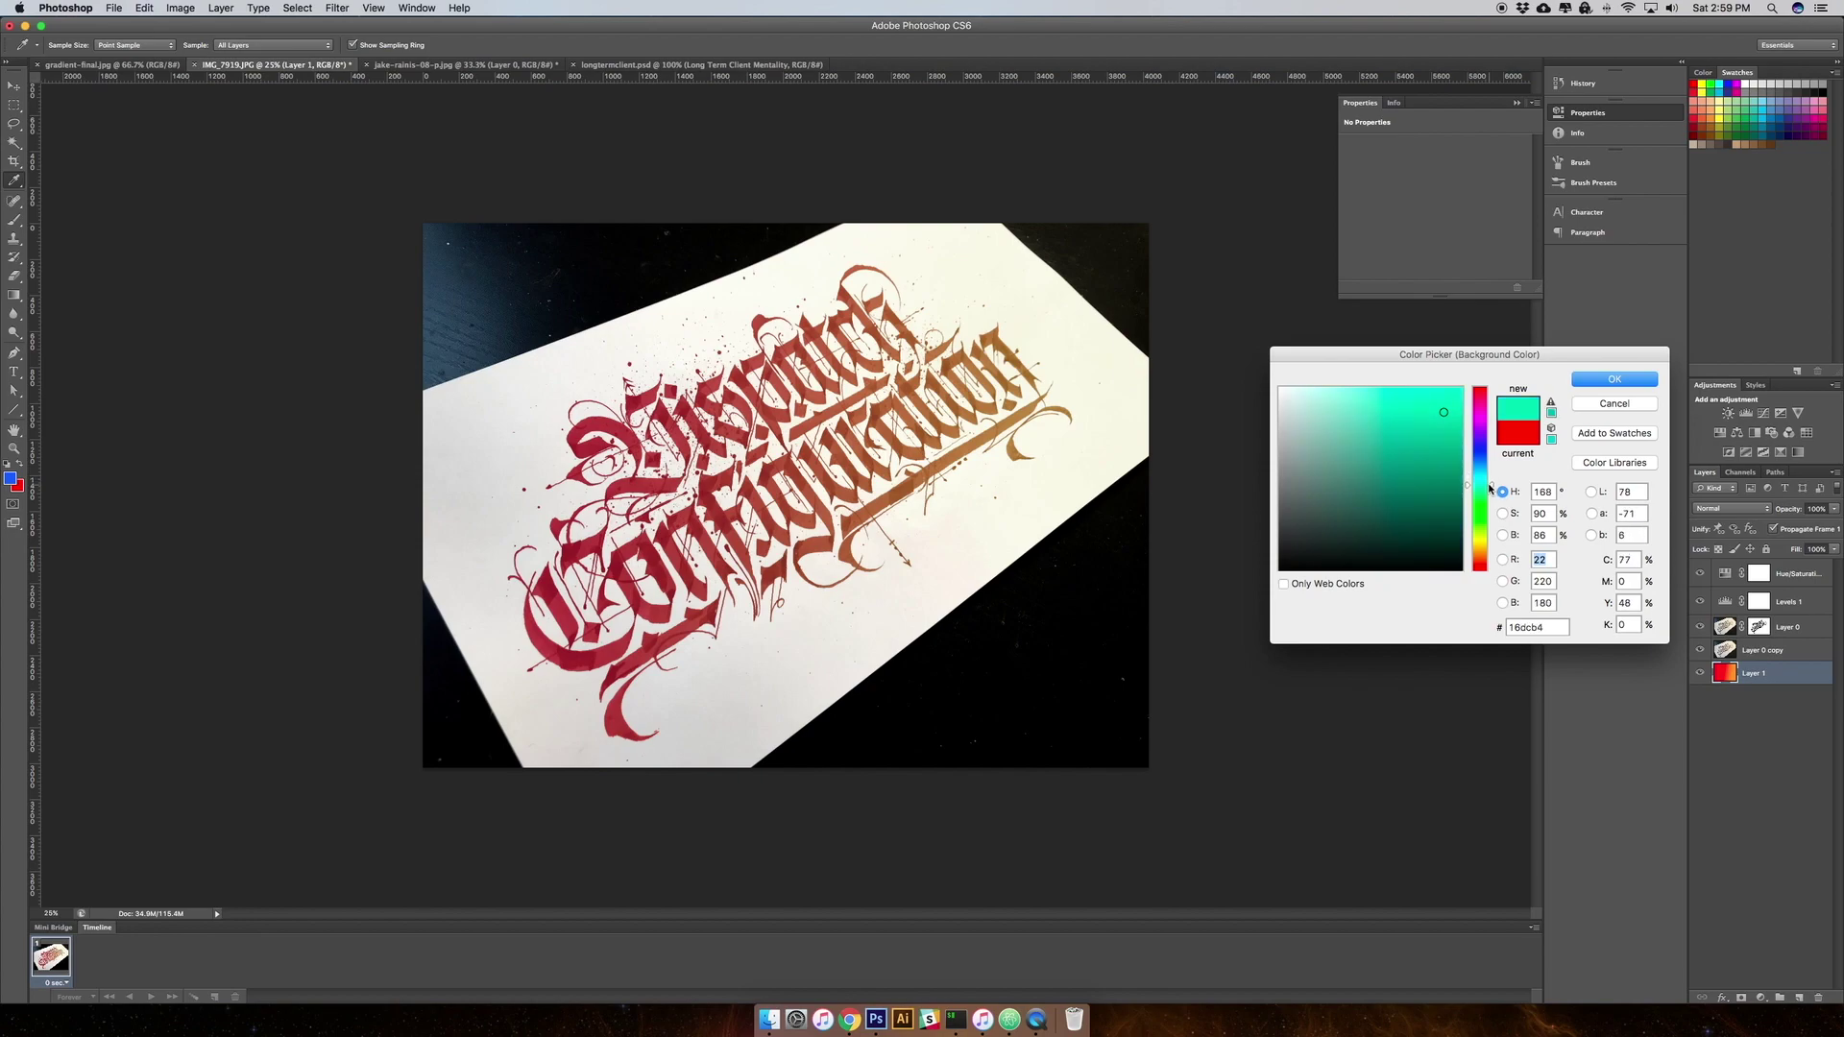
pyautogui.click(1610, 377)
# Fill Layer 1 with a teal-to-blue gradient dragged from right to left
pyautogui.press('v')
pyautogui.press('g')
pyautogui.moveTo(951, 500); pyautogui.dragTo(644, 359)
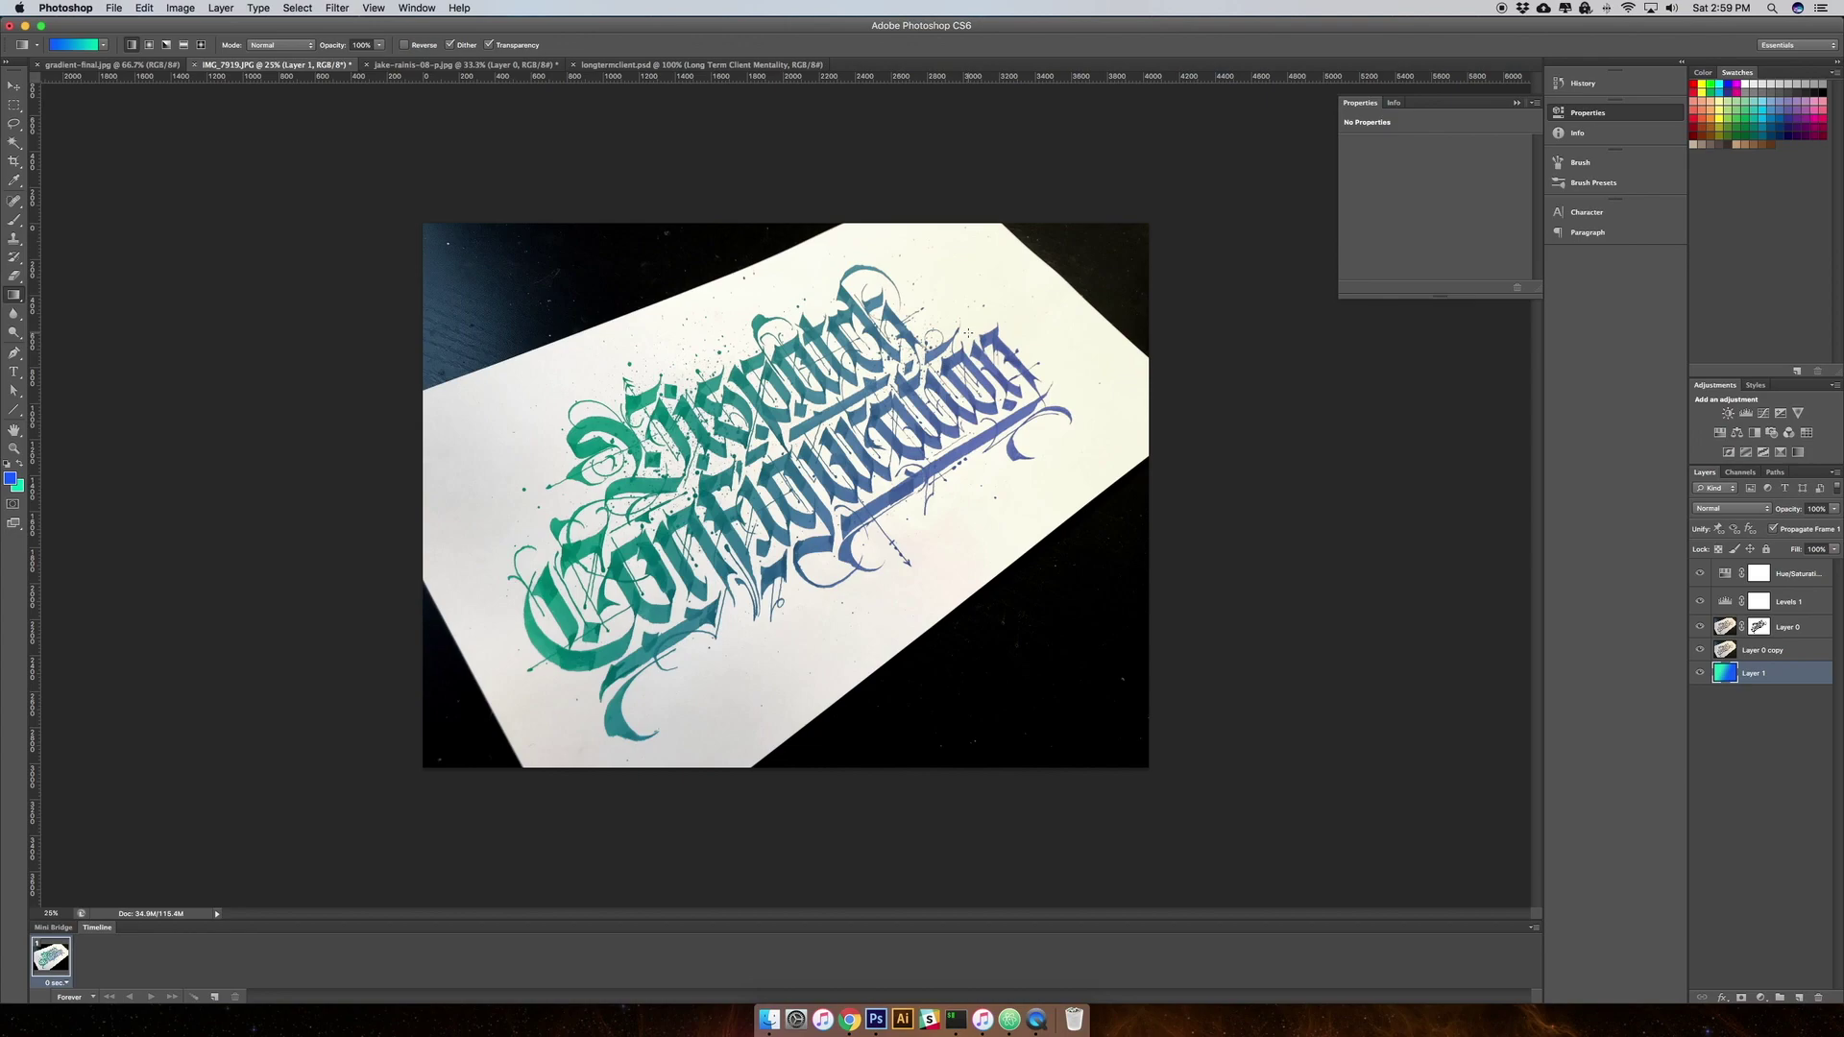
pyautogui.click(440, 66)
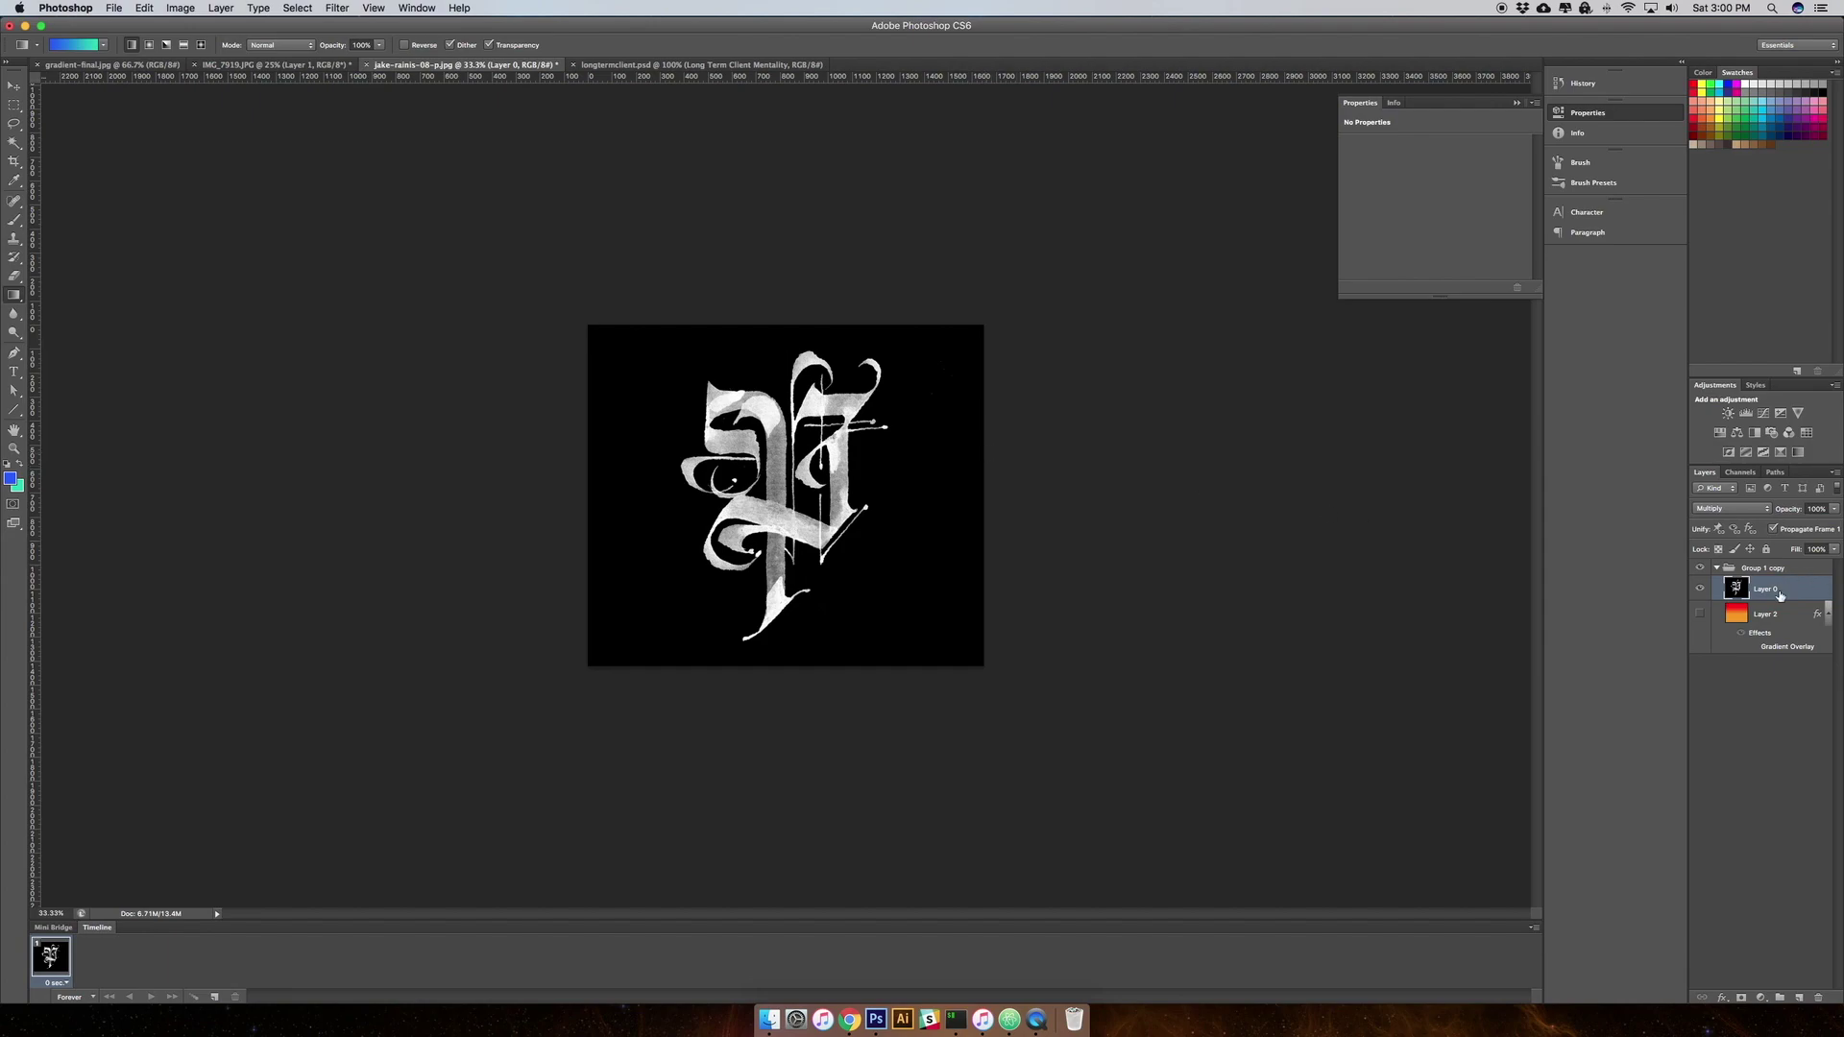
# Magic Wand the black background onto a new layer, hide Layer 0, and show gradient Layer 2
pyautogui.press('w')
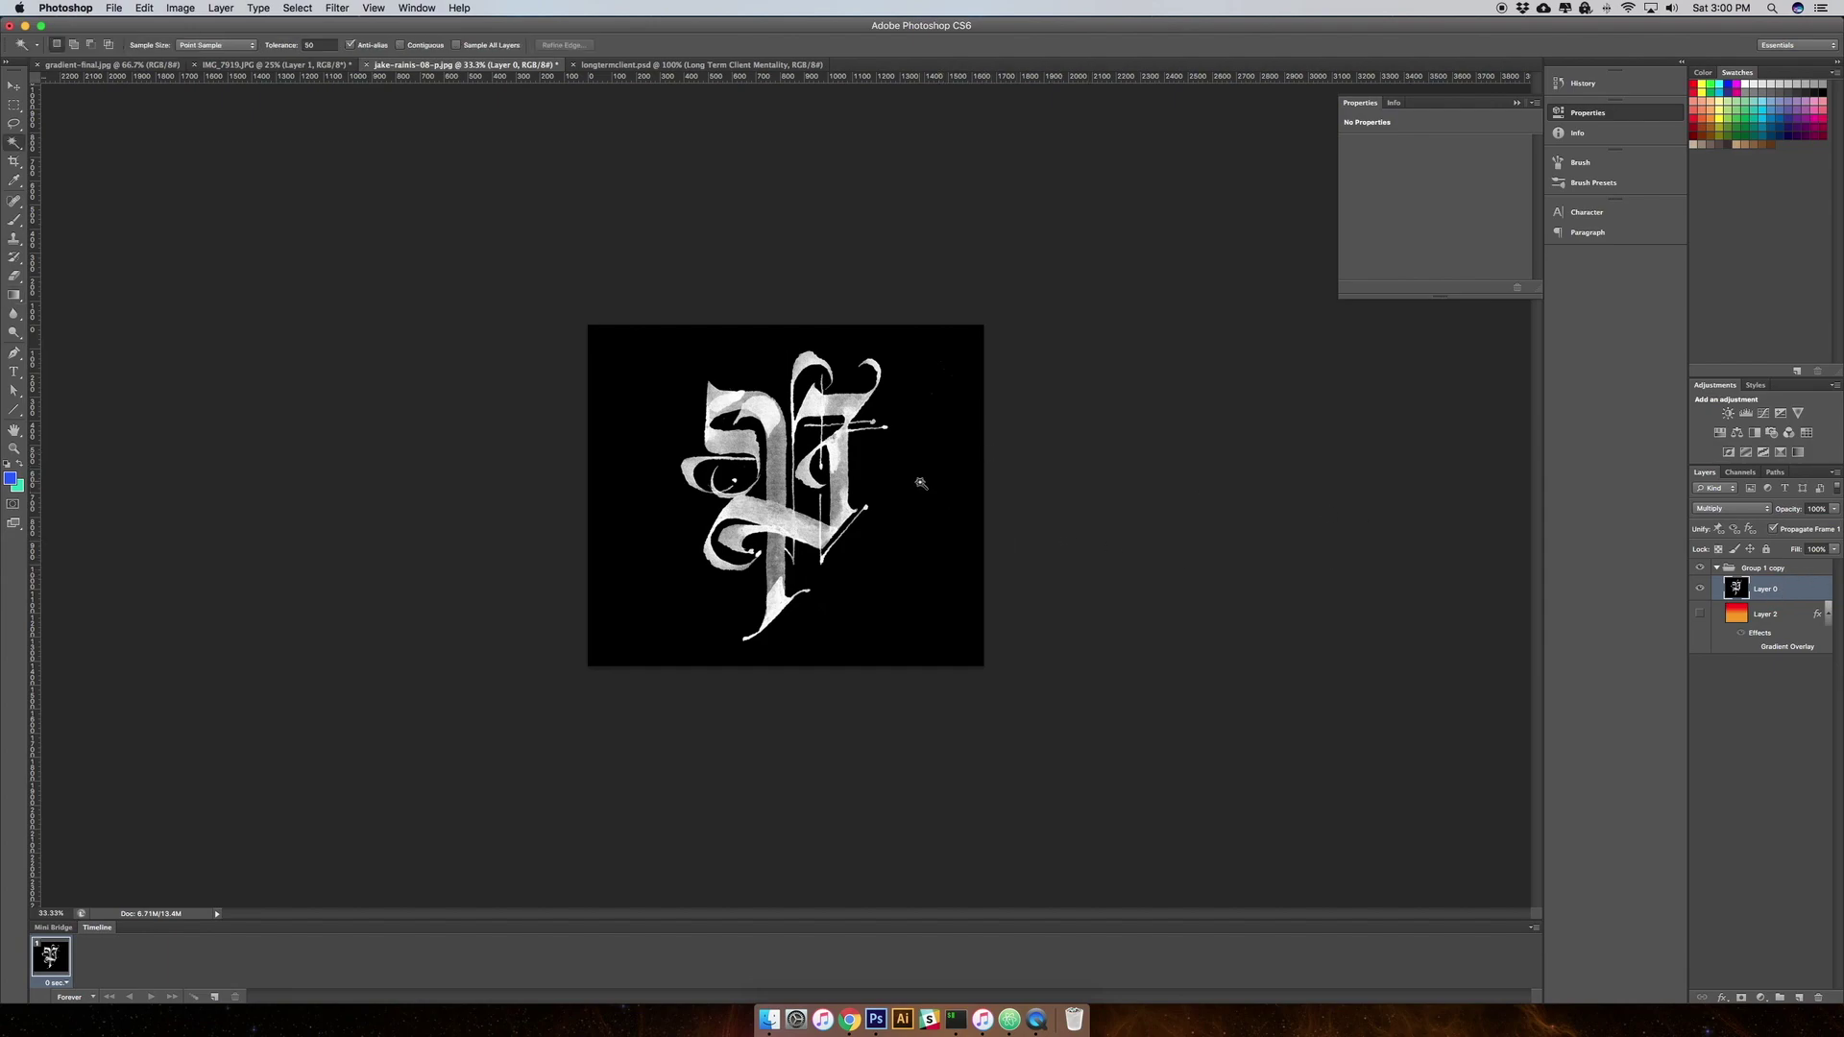
pyautogui.click(922, 486)
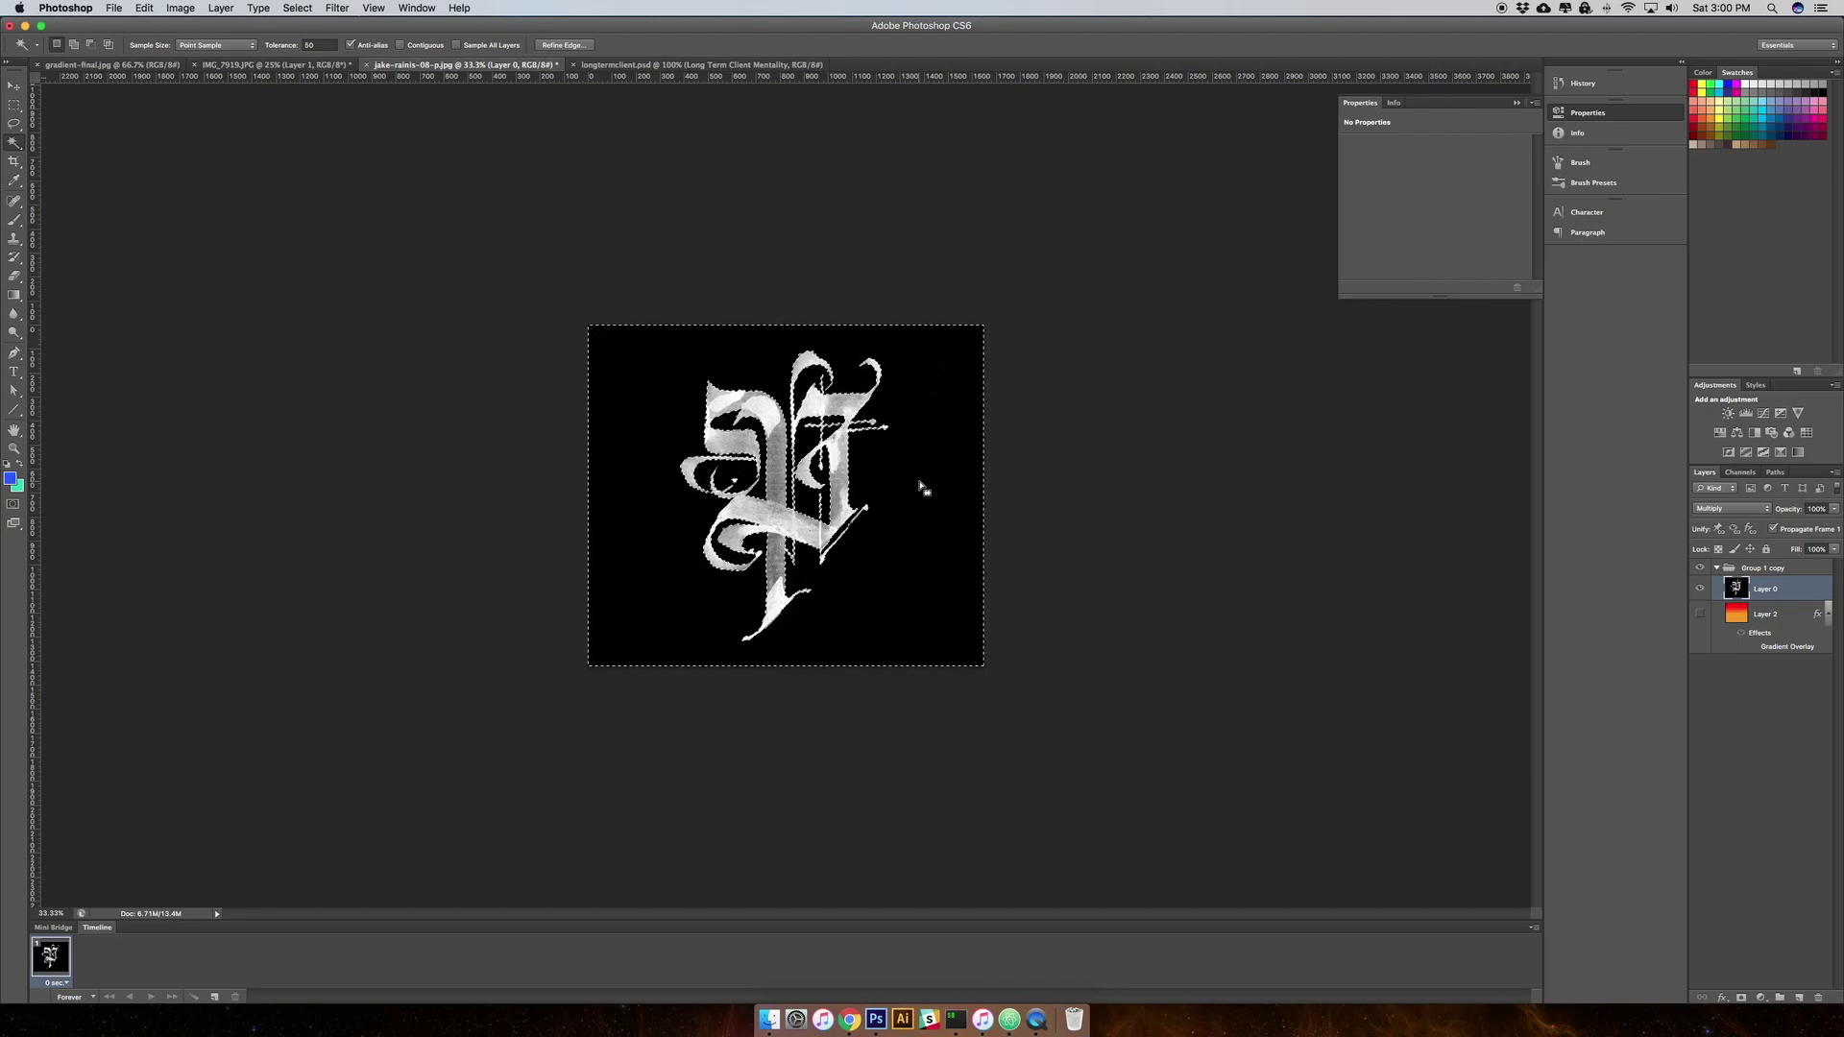
pyautogui.press('super+j')
pyautogui.click(1700, 614)
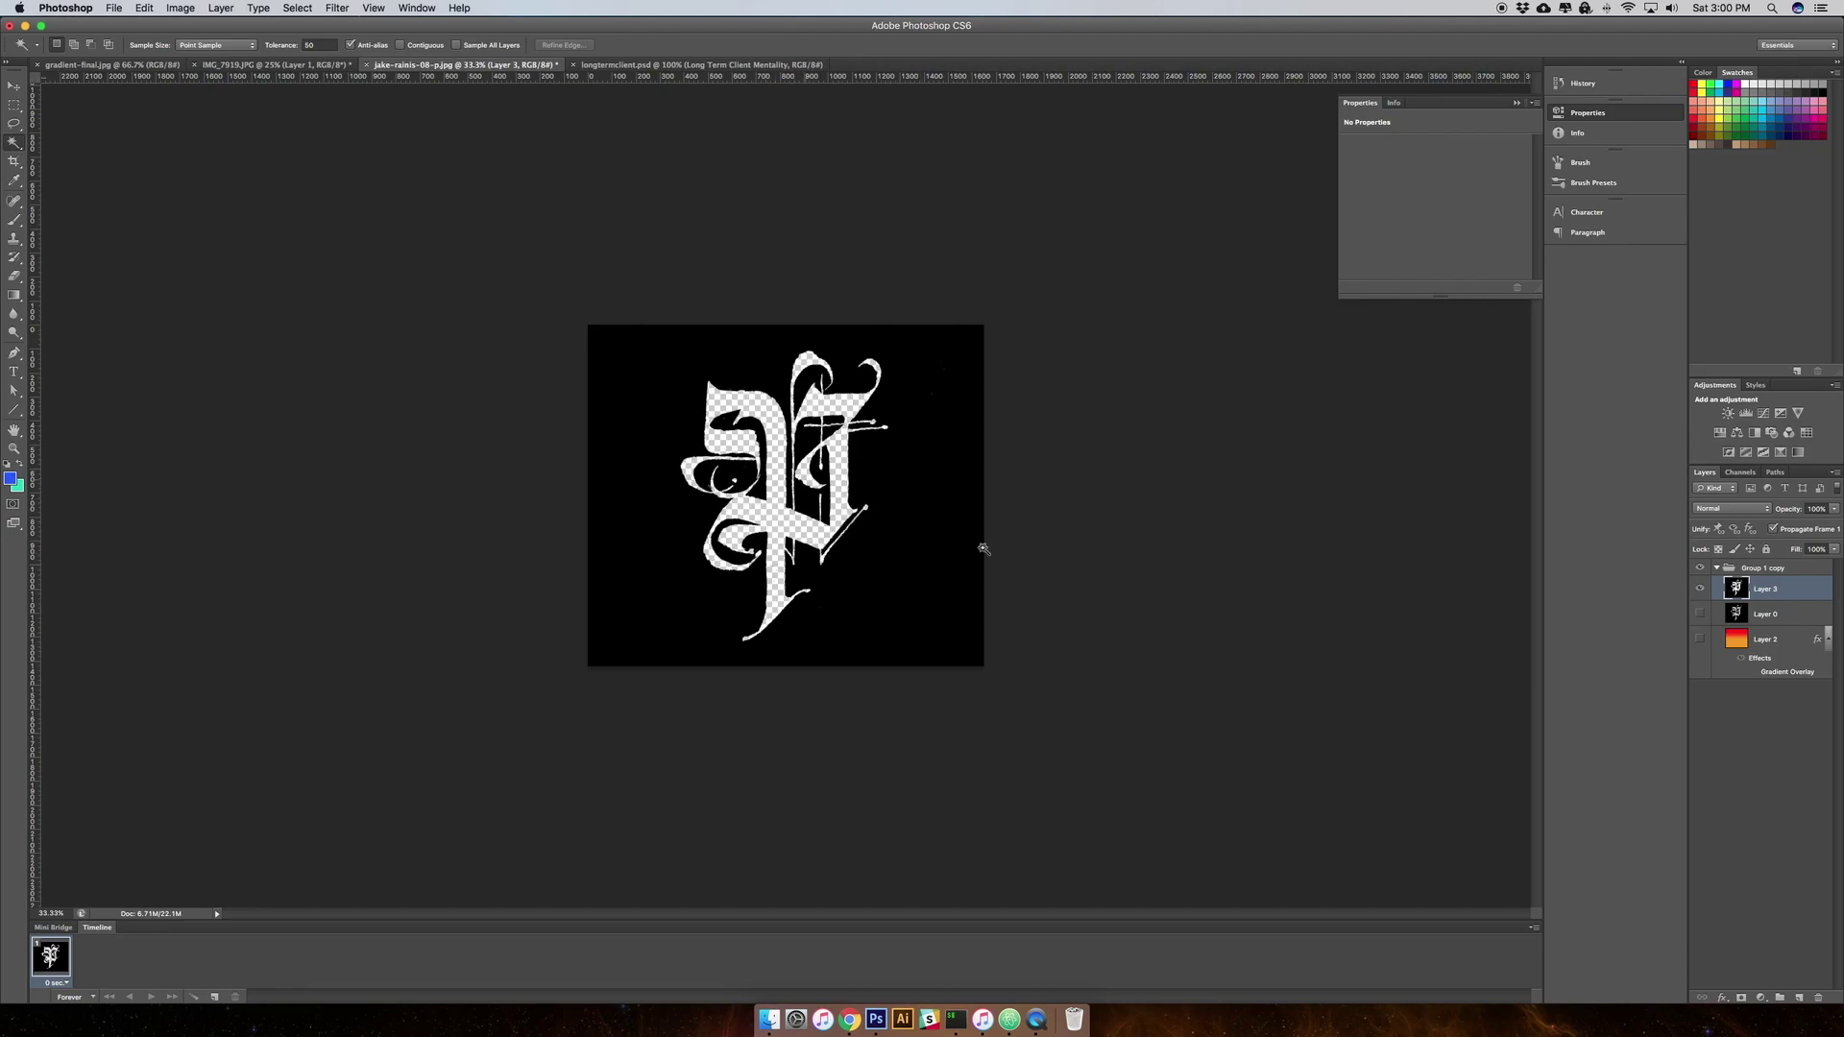
pyautogui.click(1701, 640)
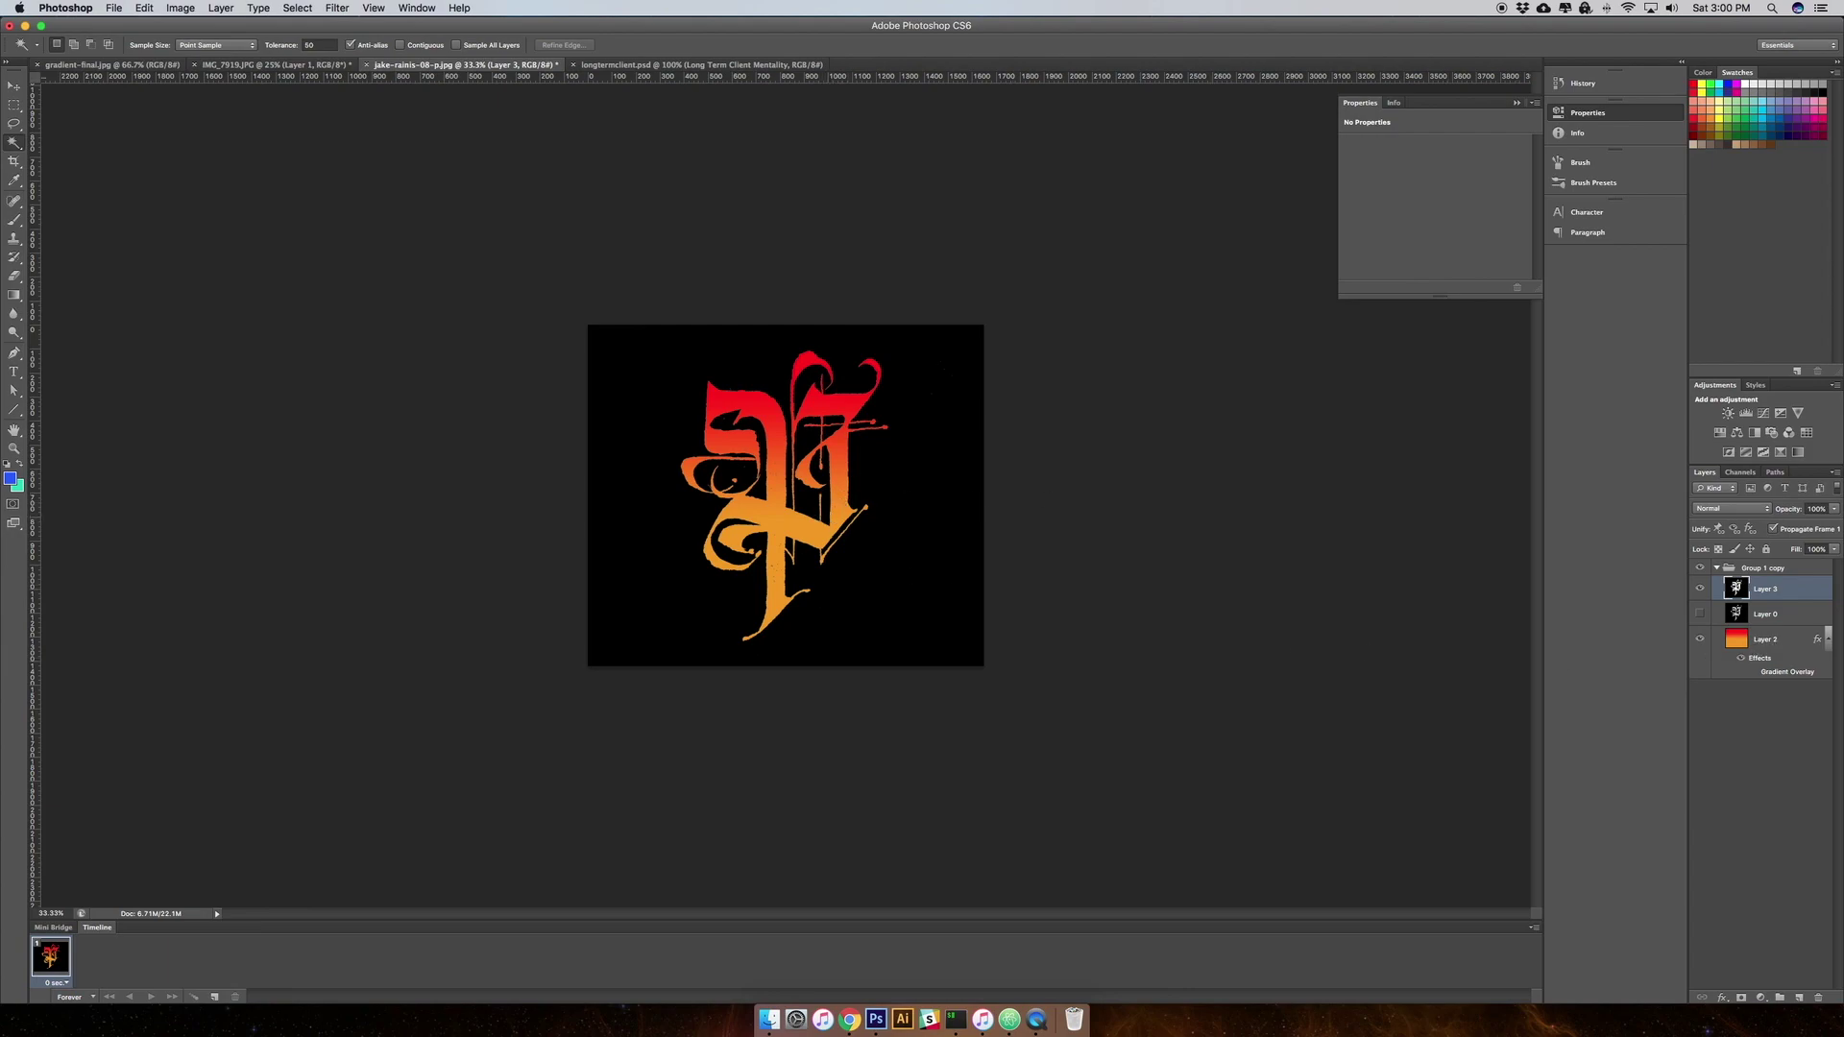
# Show Layer 0 again in Normal blend mode at about 30% opacity
pyautogui.click(1787, 614)
pyautogui.click(1701, 613)
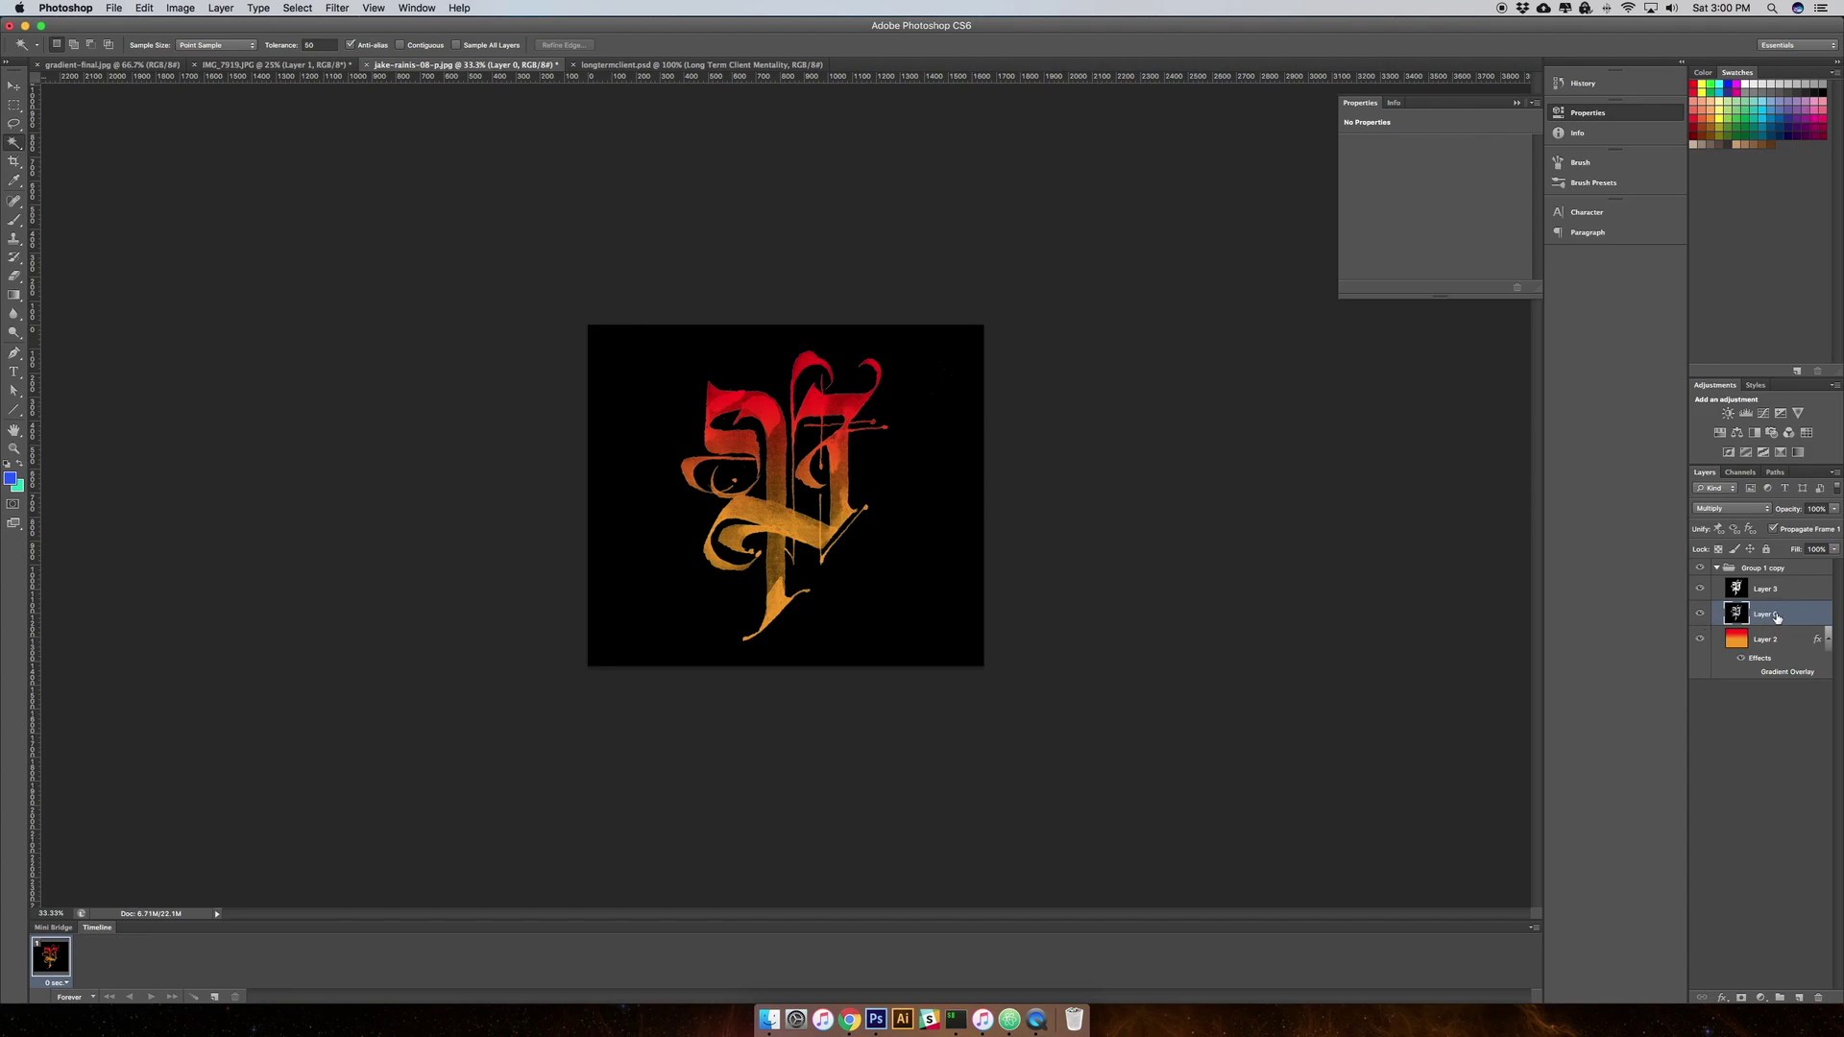
pyautogui.click(1731, 507)
pyautogui.click(1715, 470)
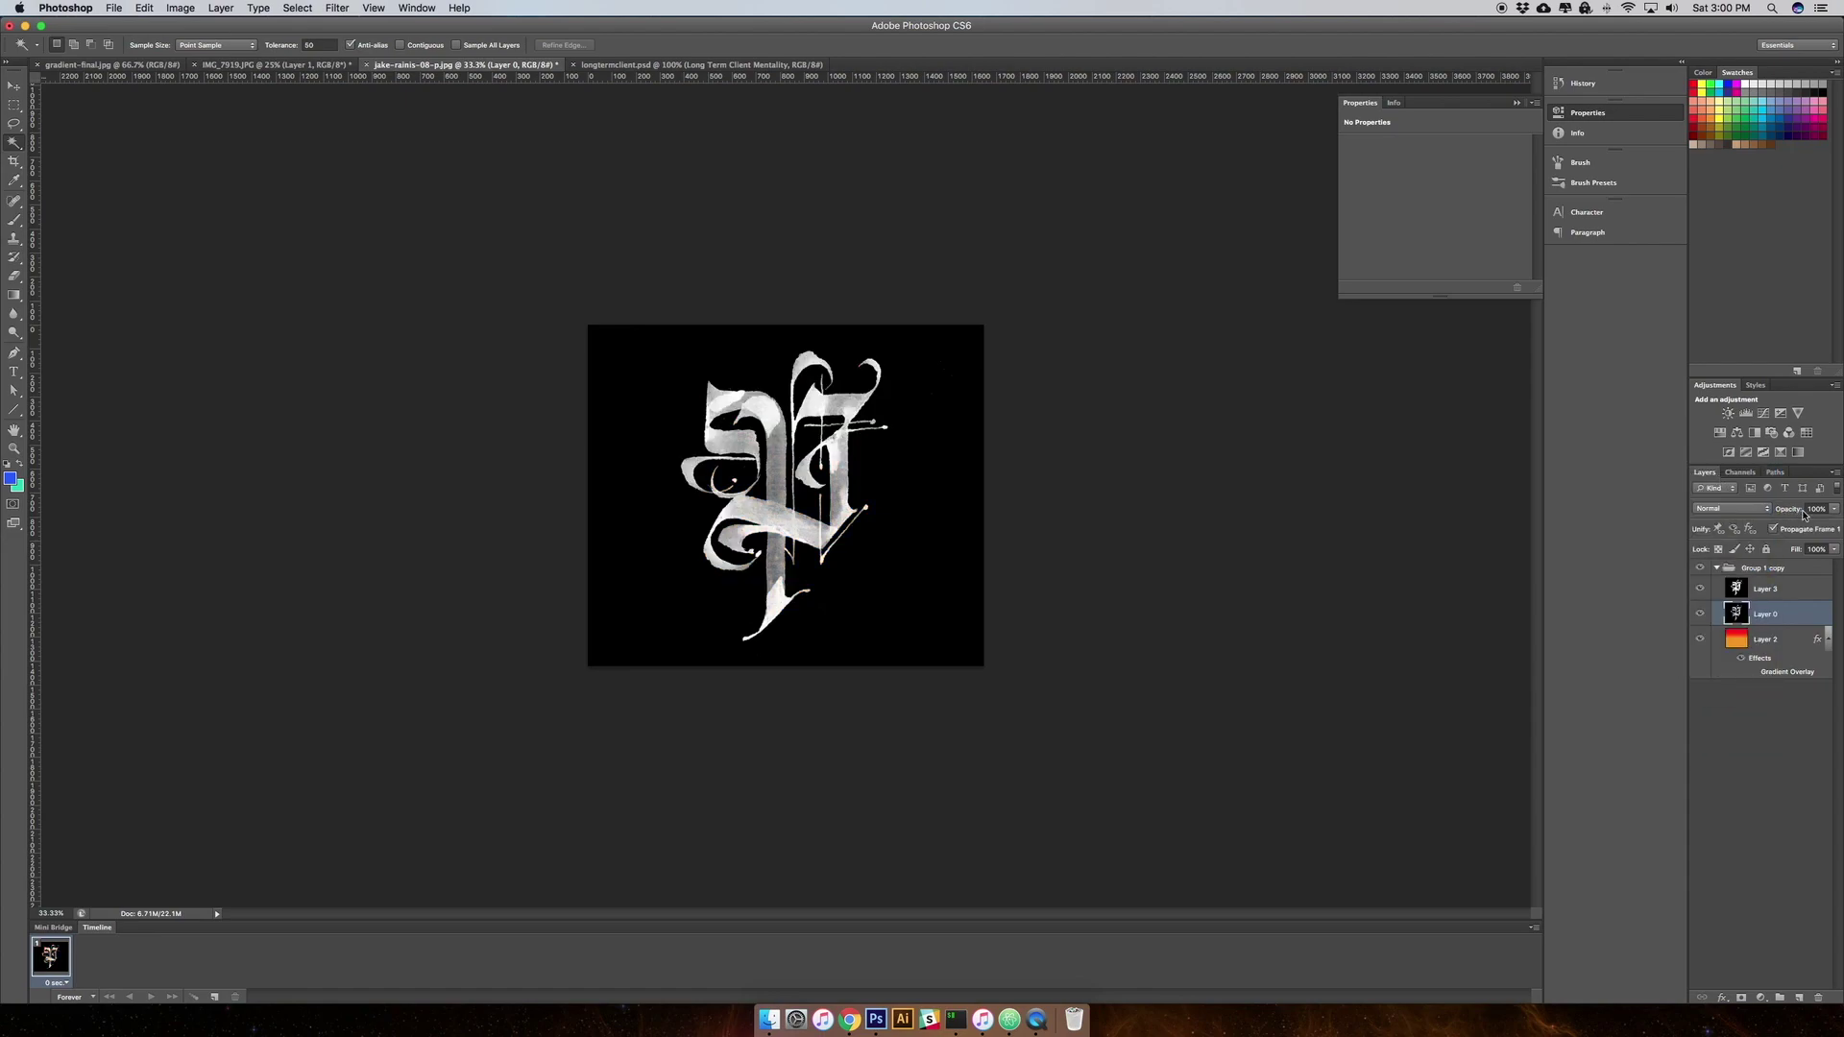
pyautogui.moveTo(1832, 512); pyautogui.dragTo(1789, 527)
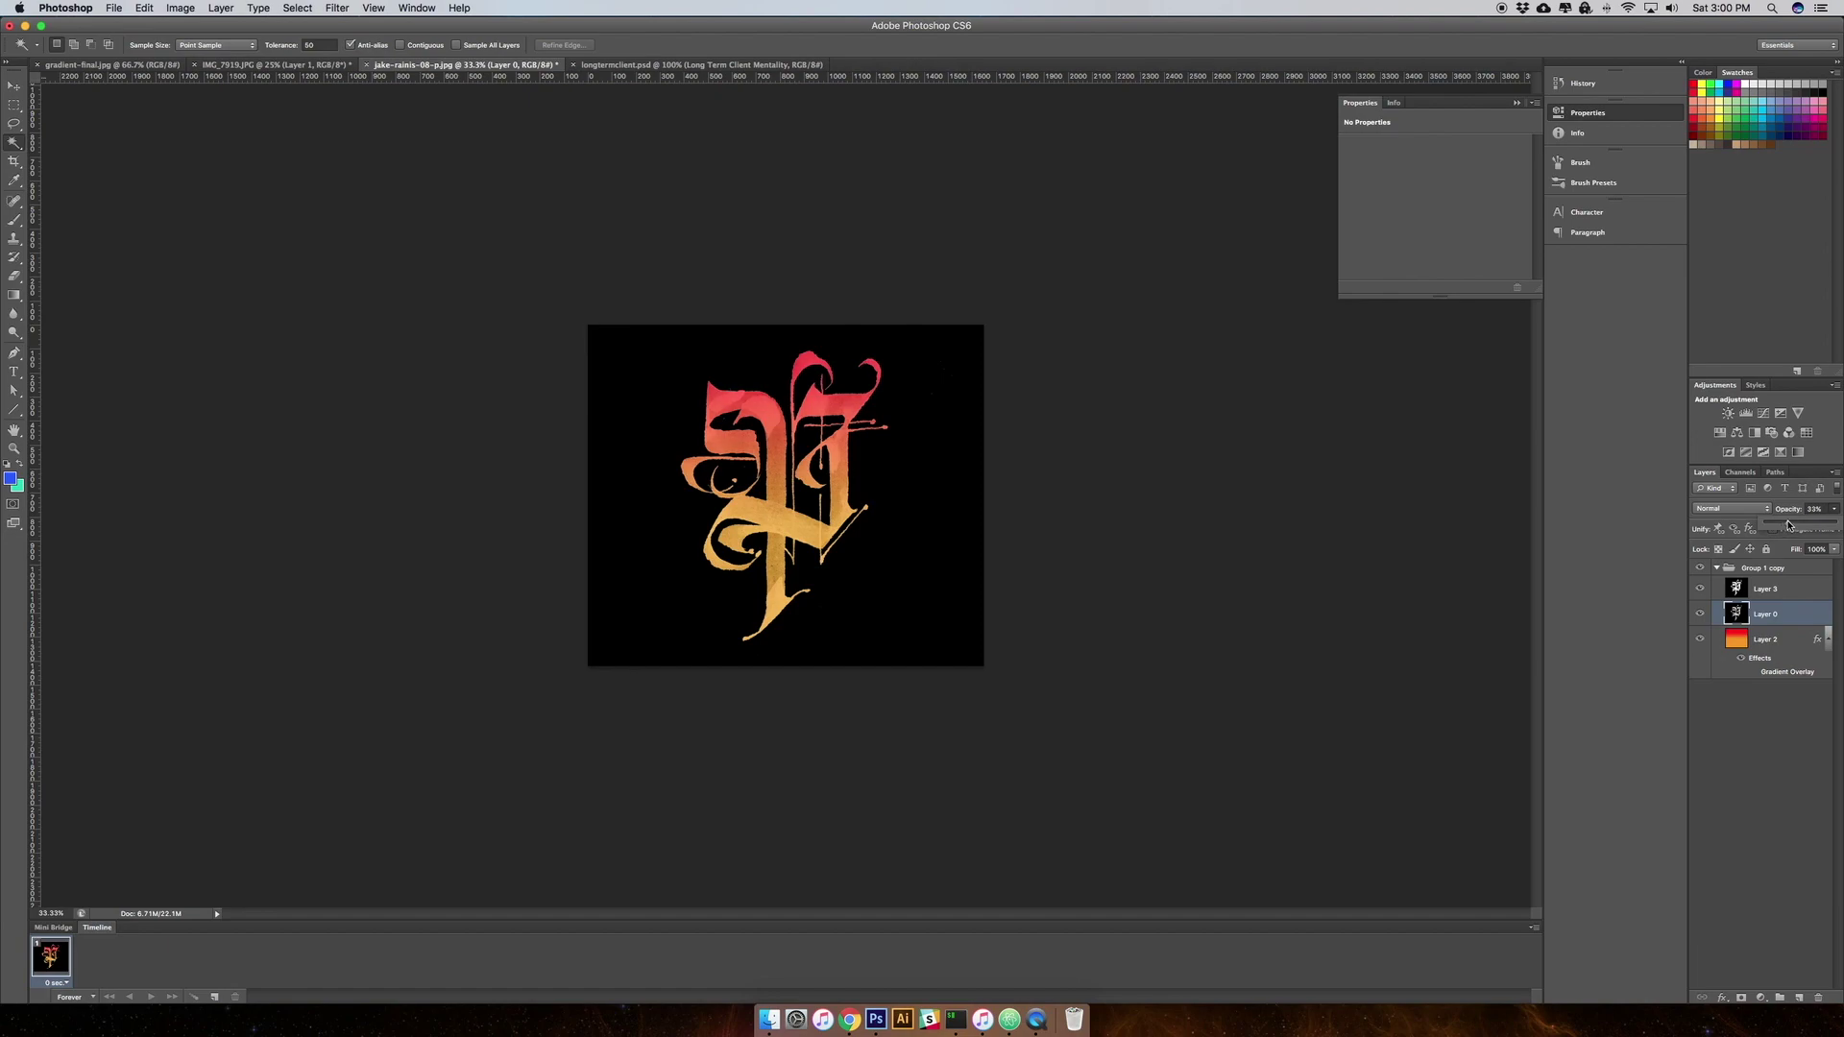